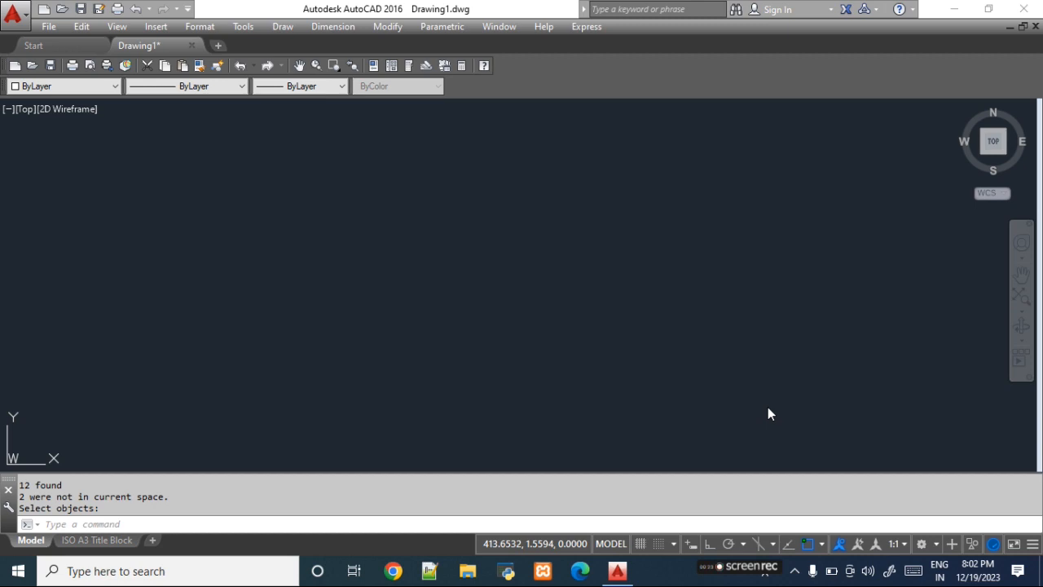
# Draw a rectangle and extrude it into a solid box with a height of 50.
pyautogui.click(283, 27)
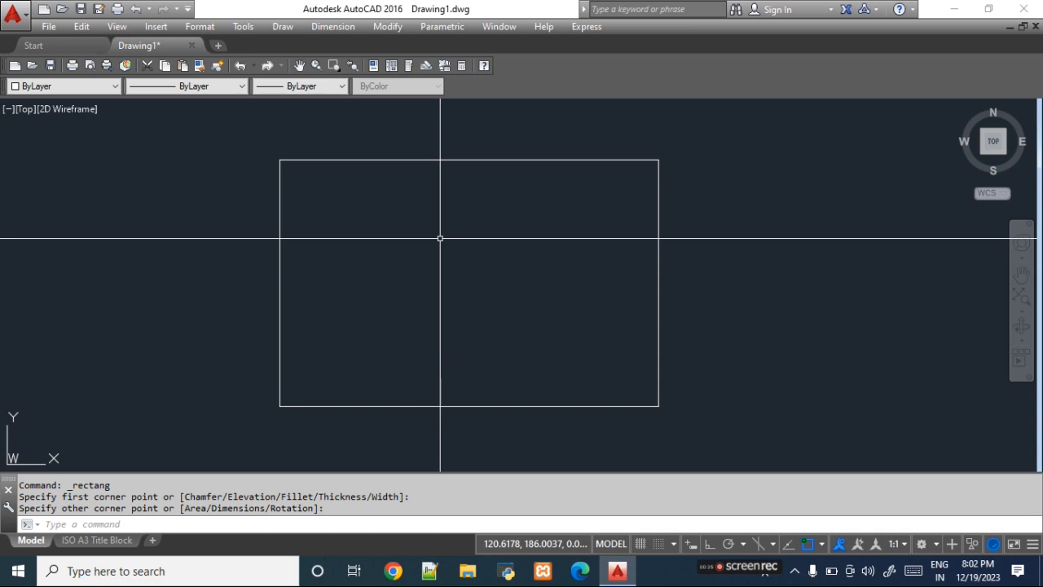
pyautogui.click(282, 27)
pyautogui.moveTo(342, 45)
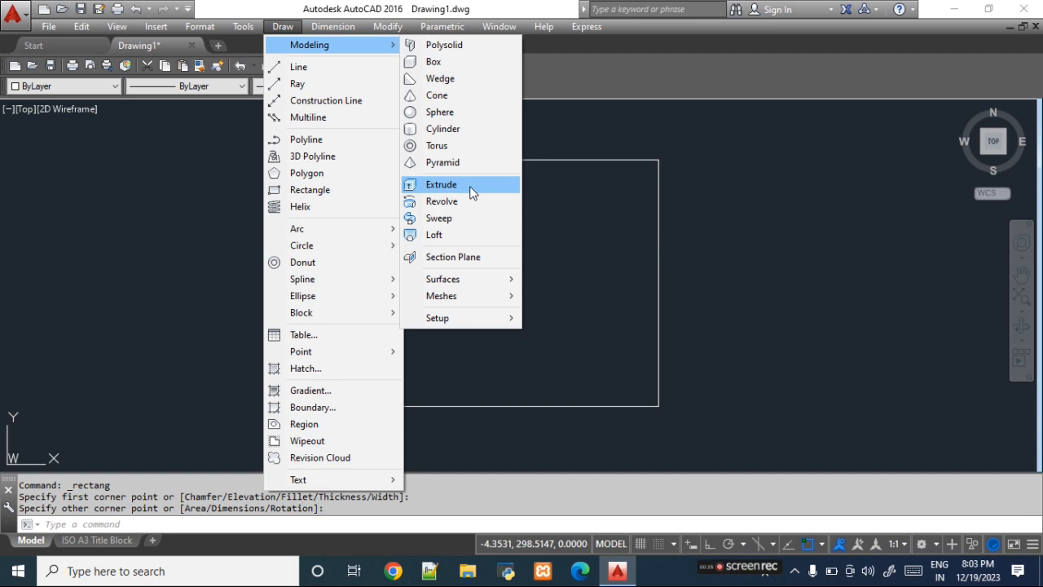
pyautogui.click(471, 185)
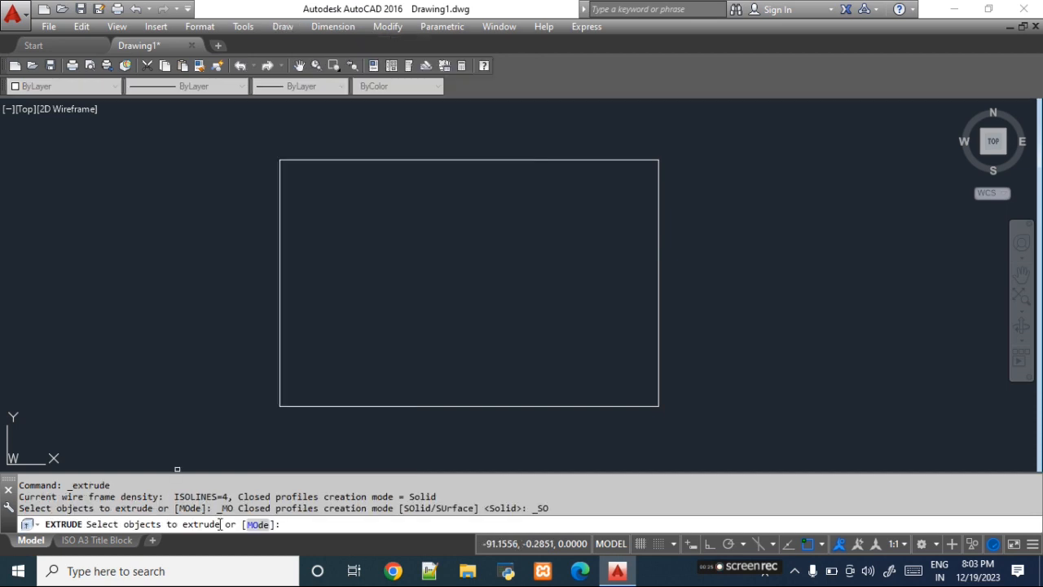
pyautogui.click(380, 405)
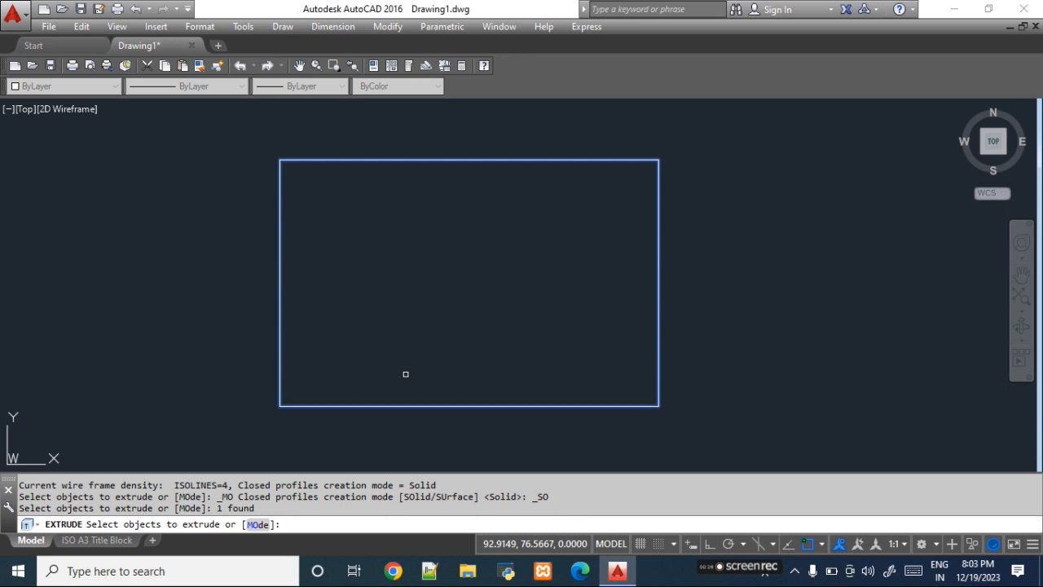
pyautogui.press('Return')
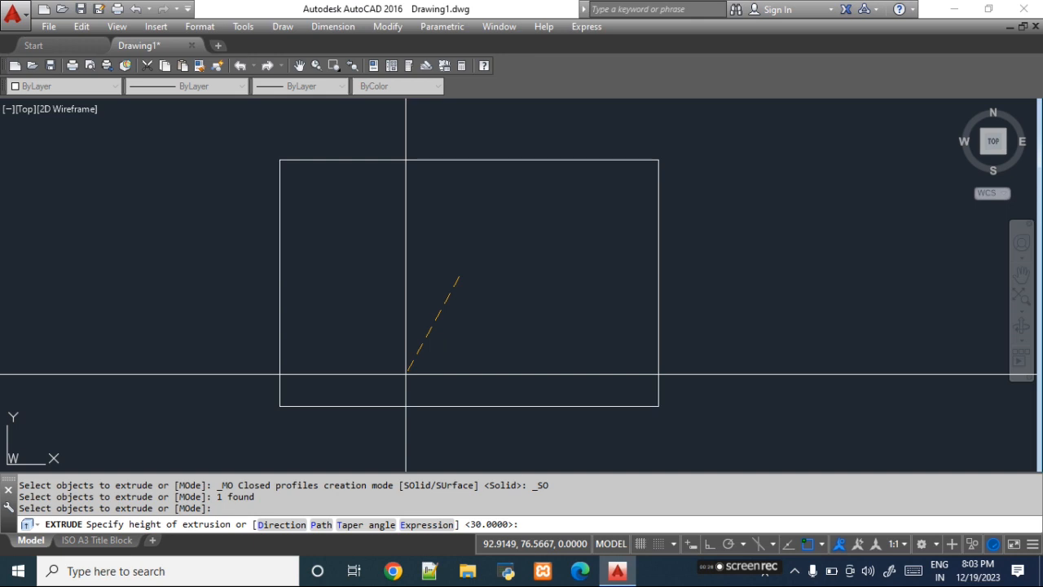
pyautogui.write('50')
pyautogui.press('Return')
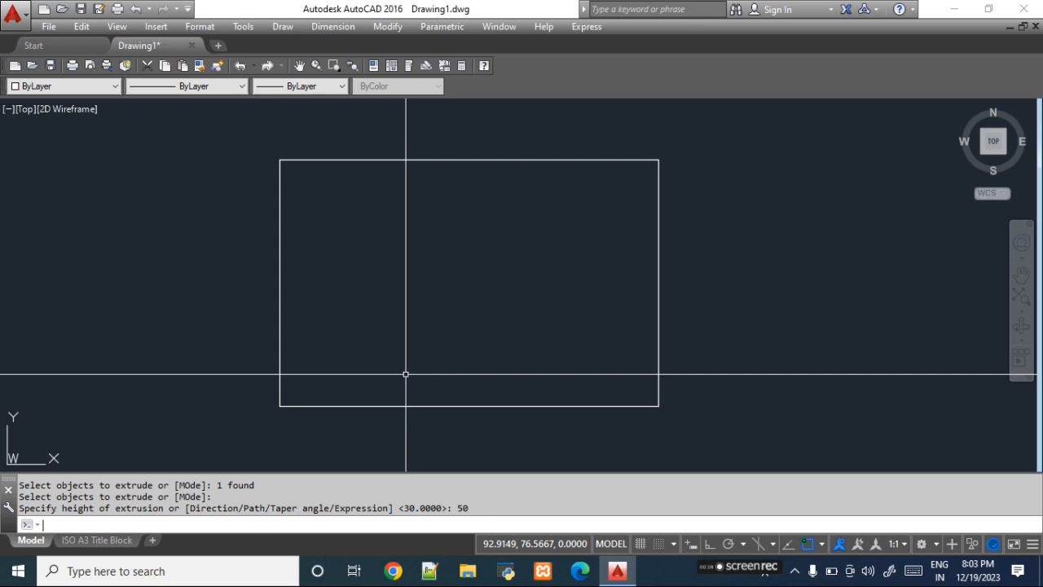
# Set the viewpoint to 1,1,1 and display the extruded box in the Conceptual visual style.
pyautogui.write('-VP')
pyautogui.press('Return')
pyautogui.write('1,')
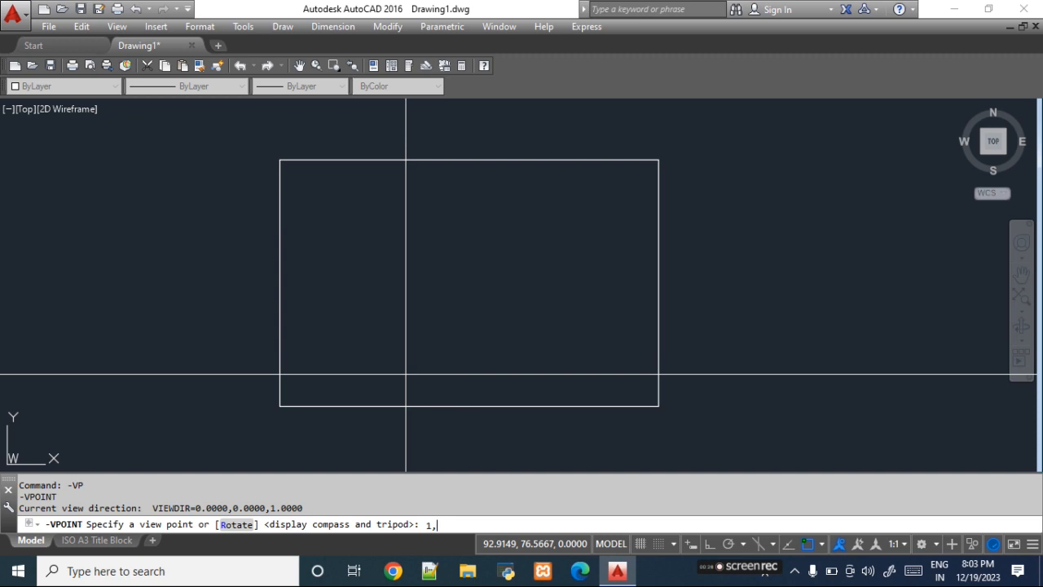
pyautogui.write('1,1')
pyautogui.press('Return')
pyautogui.write('SHA')
pyautogui.press('Return')
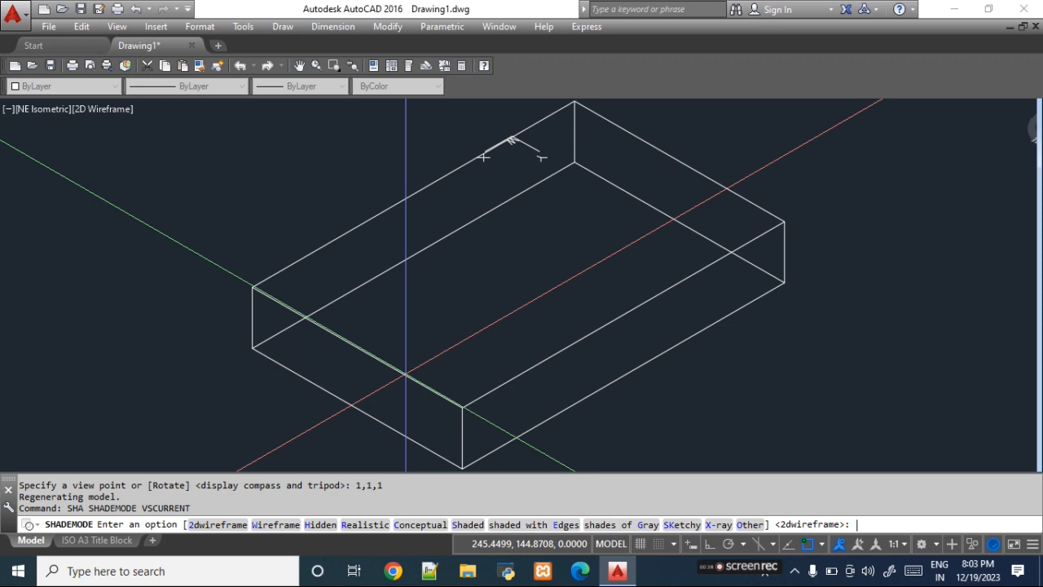
pyautogui.write('c')
pyautogui.press('Return')
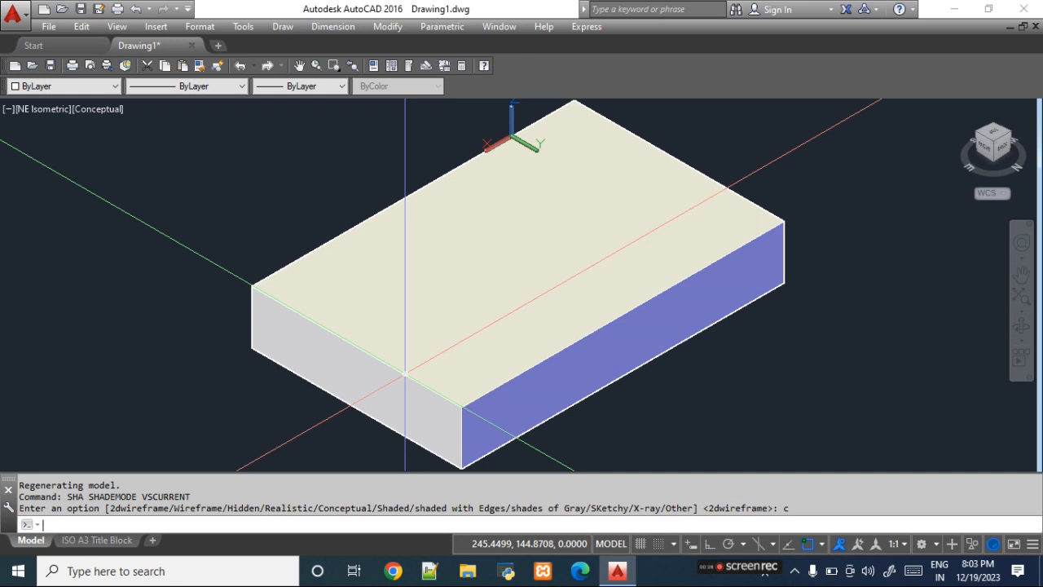
# Undo the shading and viewpoint changes to return to the top view and erase the box.
pyautogui.write('u')
pyautogui.press('Return')
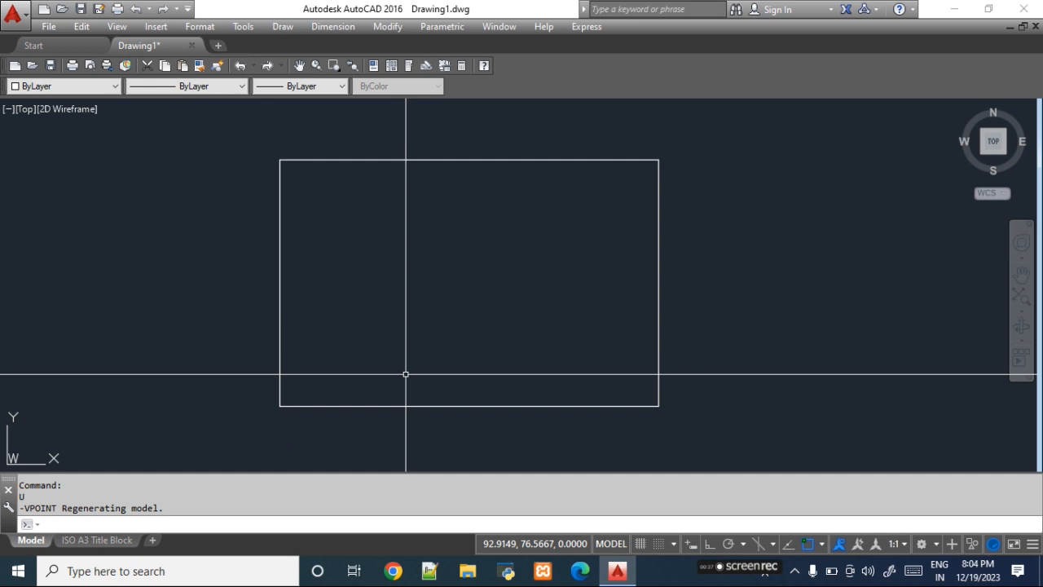
pyautogui.click(406, 374)
pyautogui.press('Delete')
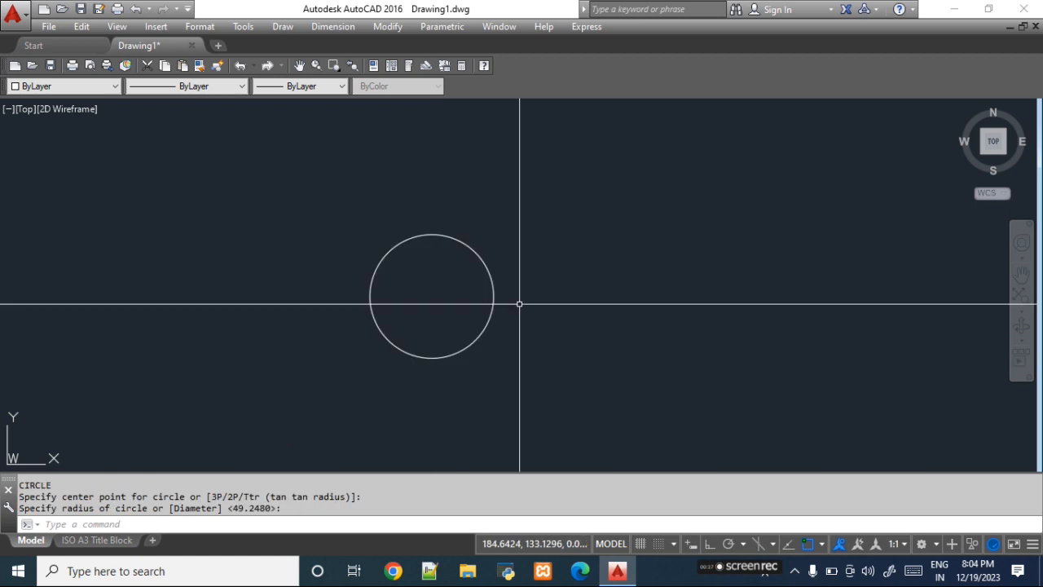
# Extrude the circle into a solid cylinder with a height of 150.
pyautogui.write('EXT')
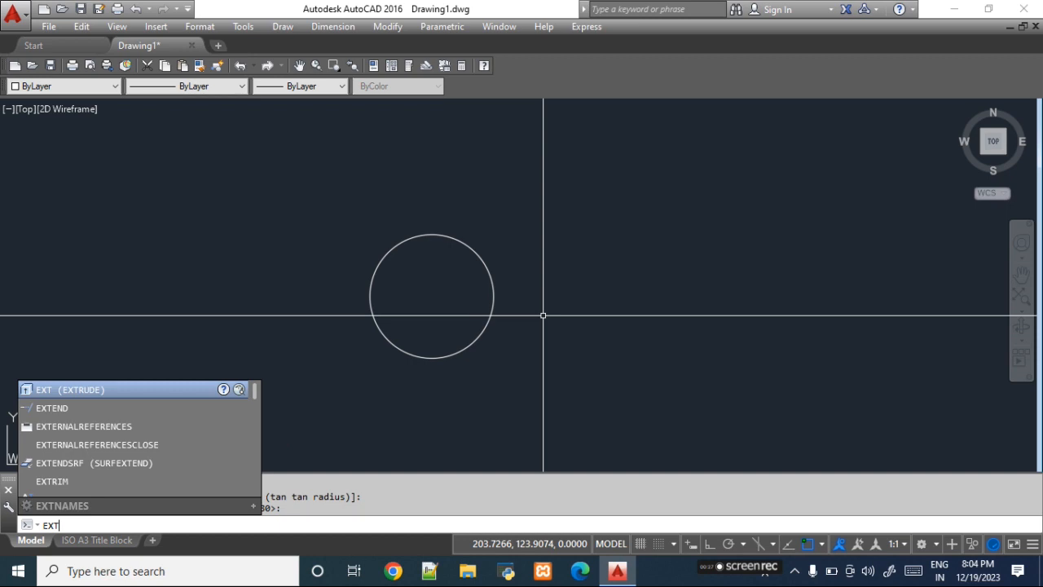
pyautogui.press('Return')
pyautogui.click(492, 313)
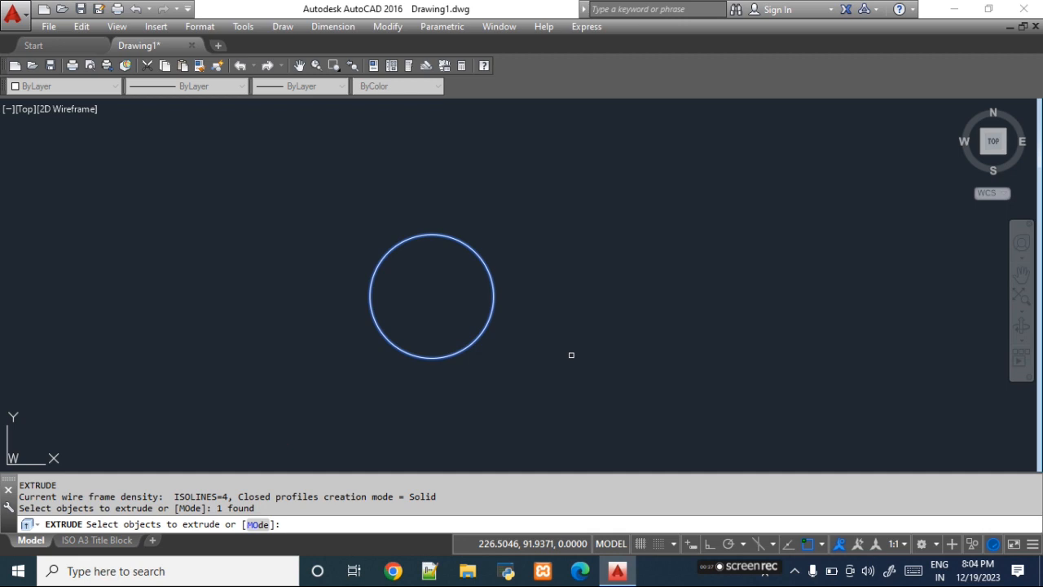
pyautogui.press('Return')
pyautogui.write('150')
pyautogui.press('Return')
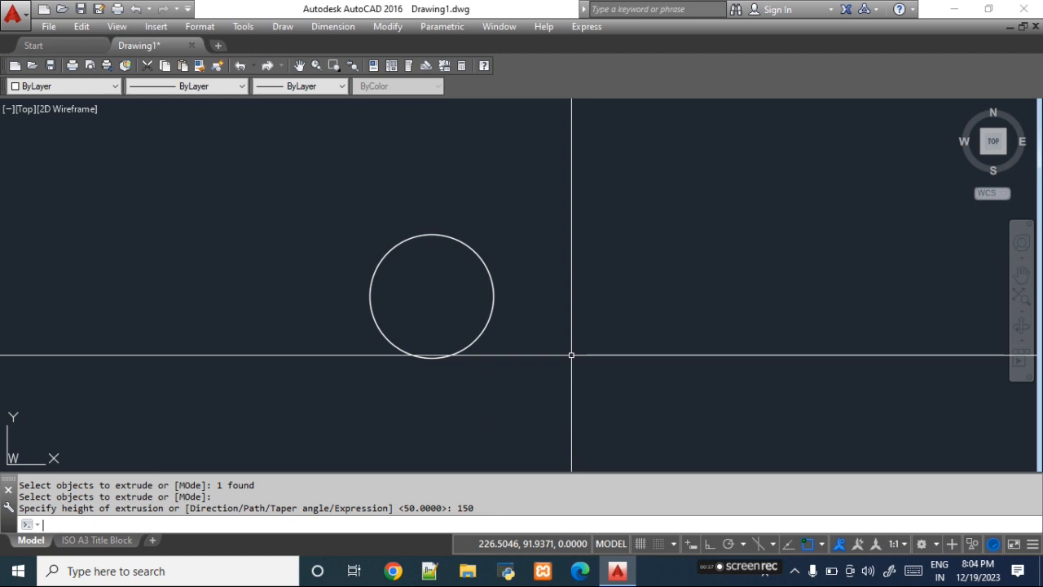
# Set the viewpoint to 1,1,1 and display the cylinder in the Conceptual visual style.
pyautogui.write('-VP')
pyautogui.press('Return')
pyautogui.write('1')
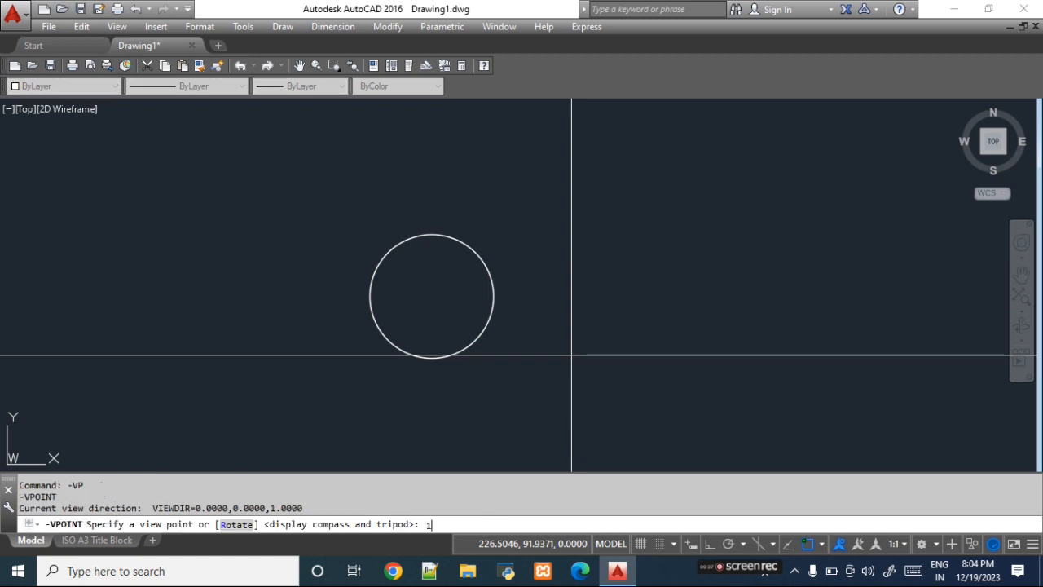
pyautogui.write(',1,1')
pyautogui.press('Return')
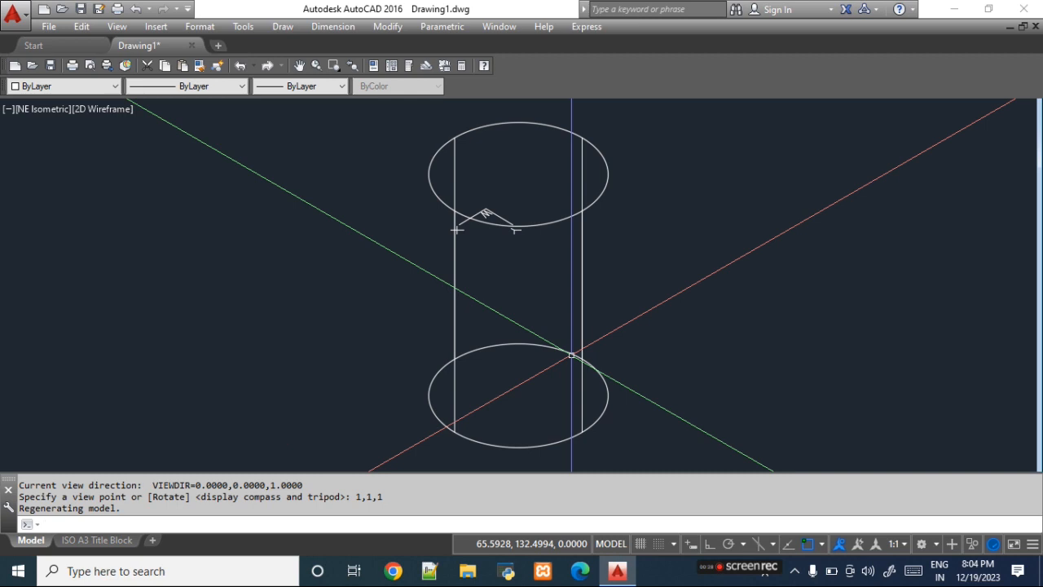
pyautogui.write('sha')
pyautogui.press('Return')
pyautogui.write('v')
pyautogui.press('BackSpace')
pyautogui.write('c')
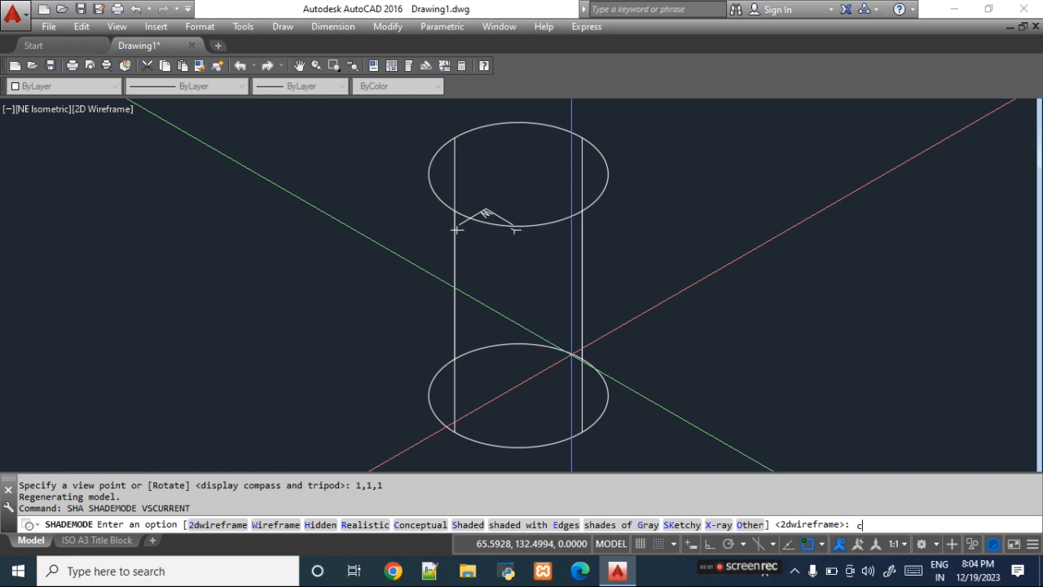
pyautogui.press('Return')
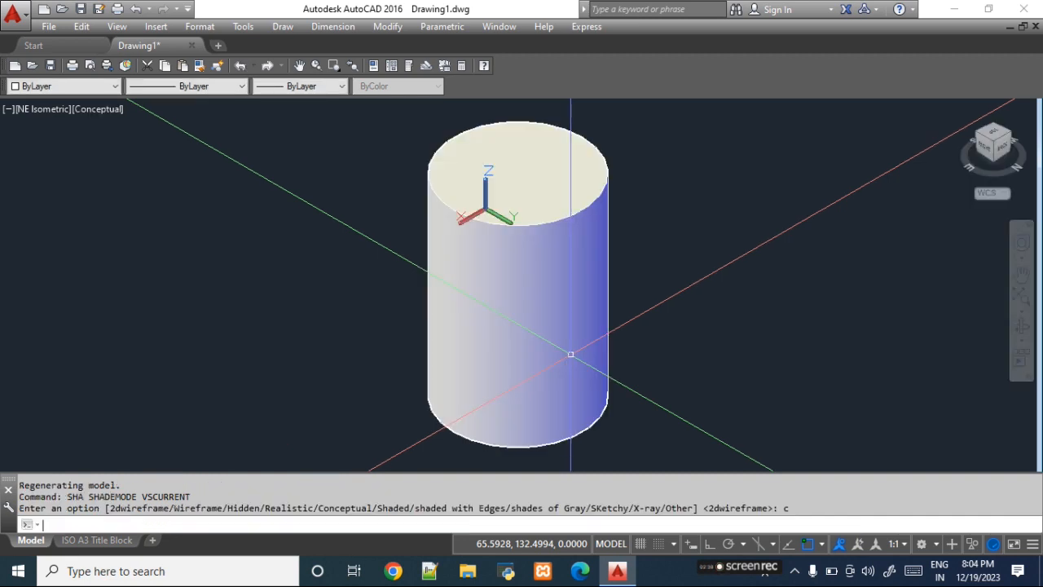
# Undo the shading and viewpoint changes made for the cylinder and erase the cylinder.
pyautogui.write('u')
pyautogui.press('Return')
pyautogui.press('Return')
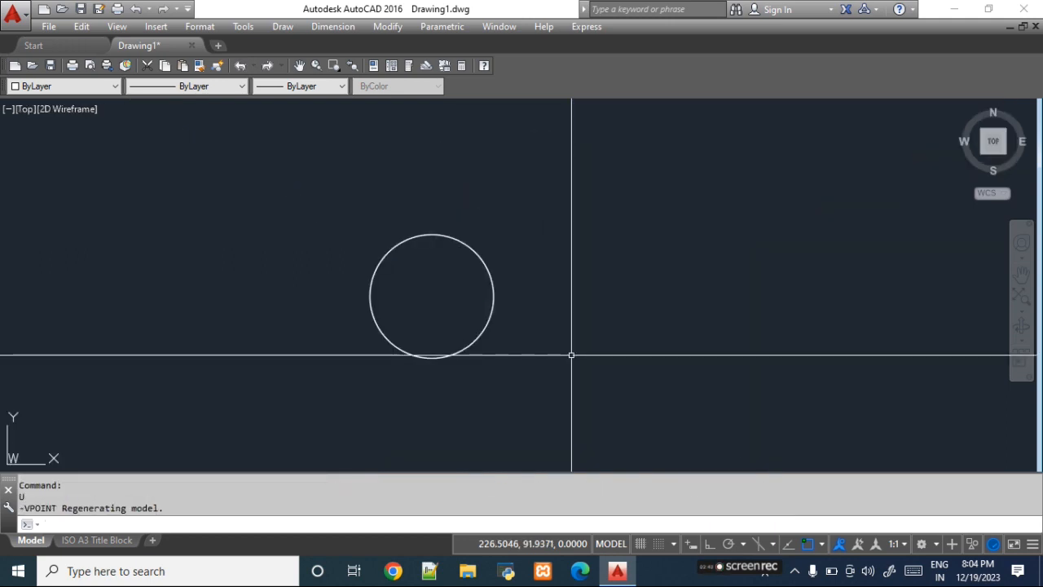
pyautogui.click(354, 207)
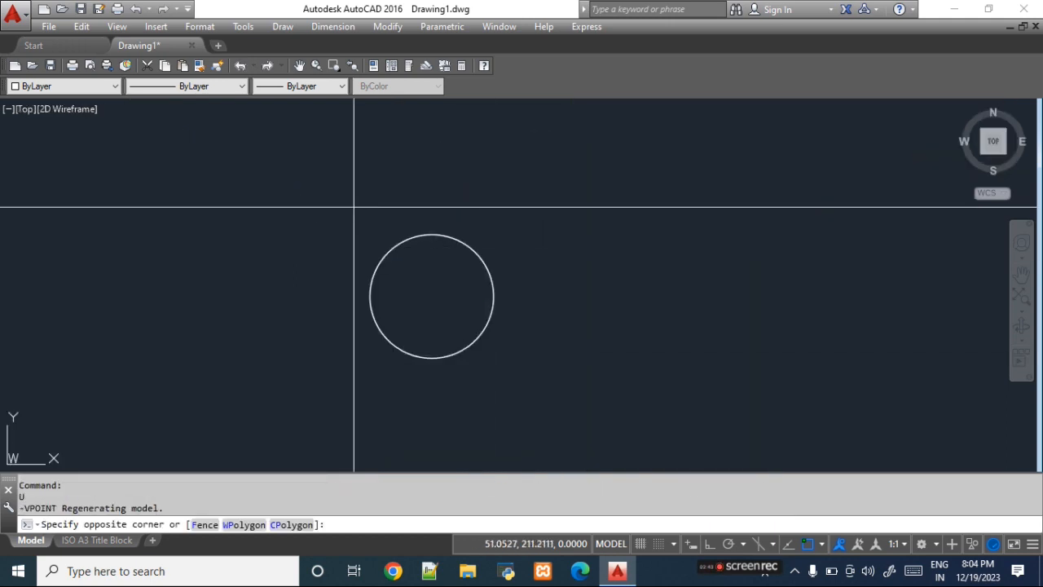
pyautogui.click(527, 390)
pyautogui.press('Delete')
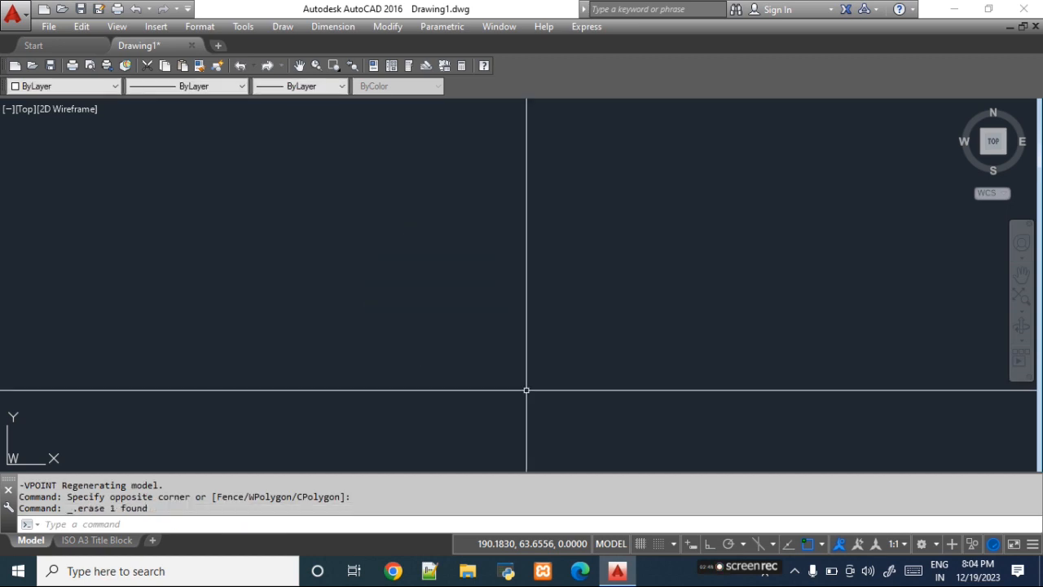
# Draw a closed, irregular nine-sided polyline across the middle of the empty drawing area.
pyautogui.write('z')
pyautogui.press('Return')
pyautogui.write('a')
pyautogui.press('Return')
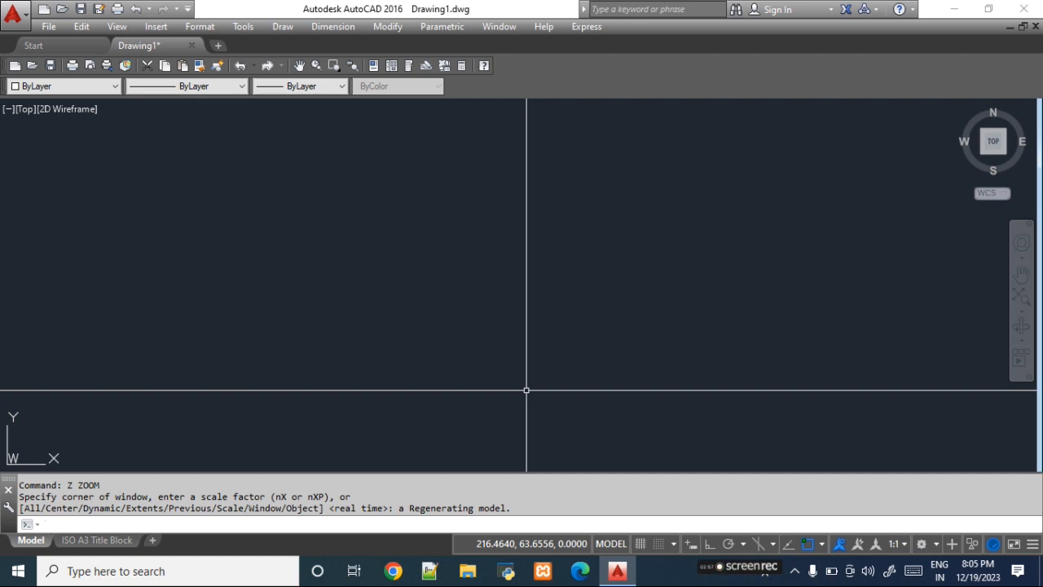
pyautogui.write('pl')
pyautogui.press('Return')
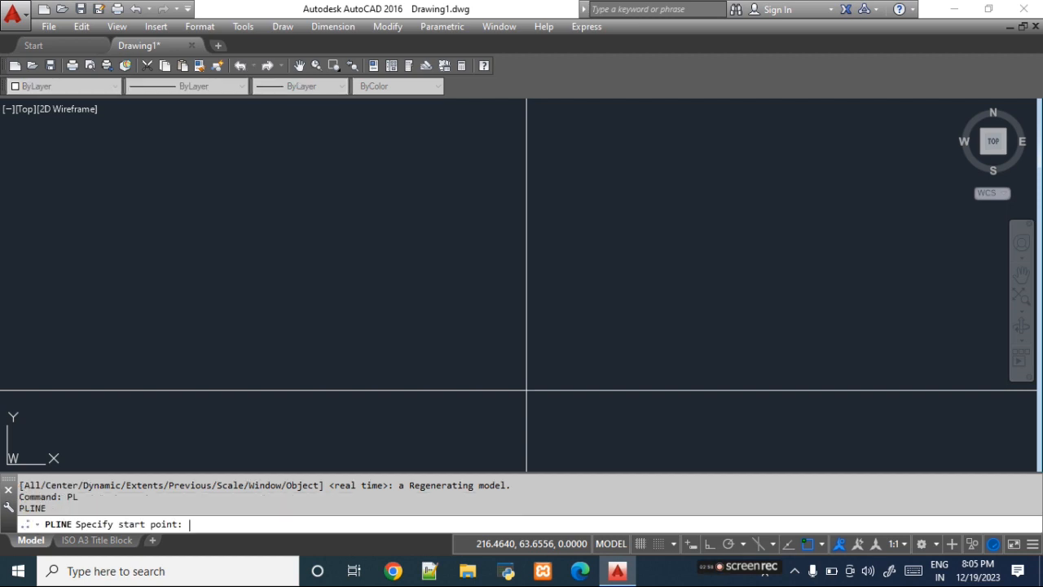
pyautogui.click(237, 302)
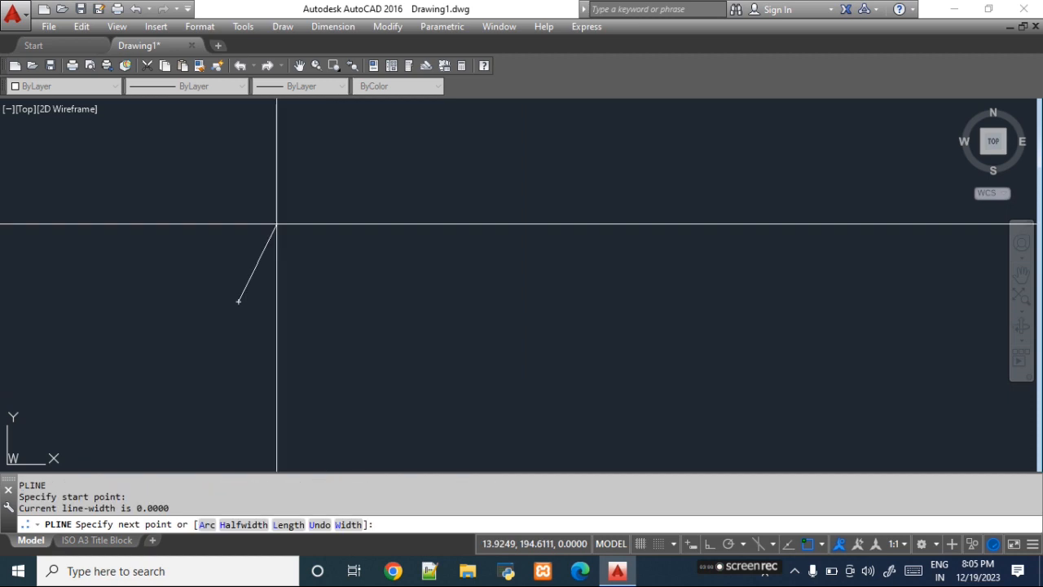
pyautogui.click(302, 179)
pyautogui.click(393, 226)
pyautogui.click(484, 163)
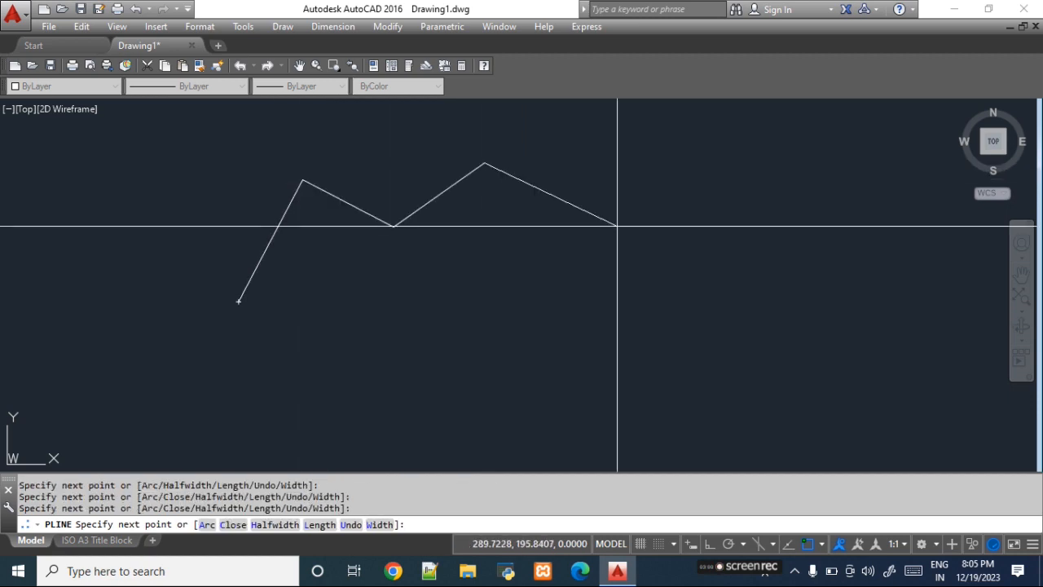
pyautogui.click(617, 225)
pyautogui.click(519, 368)
pyautogui.click(451, 433)
pyautogui.click(366, 371)
pyautogui.write('c')
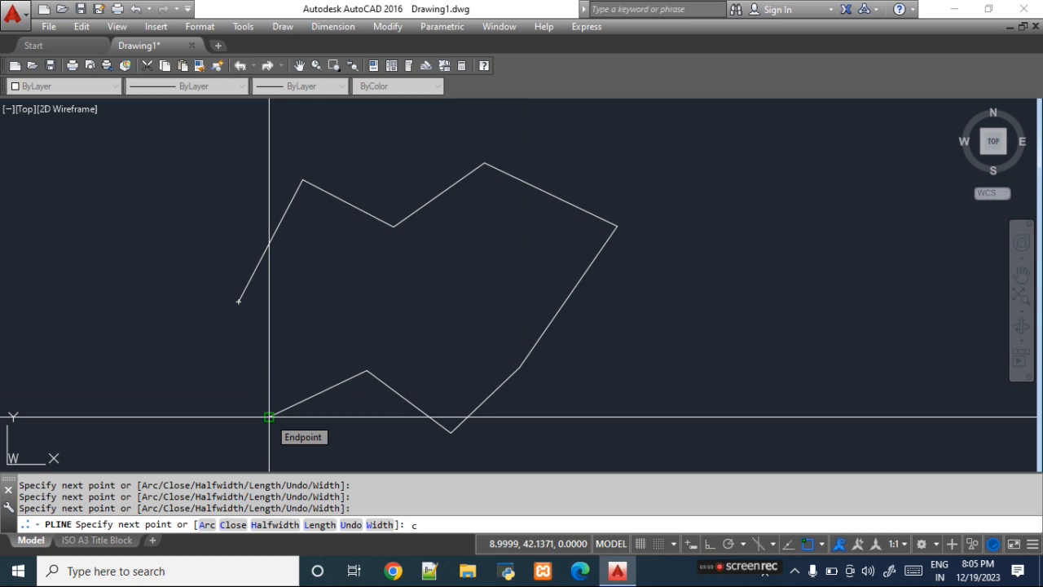
pyautogui.press('Return')
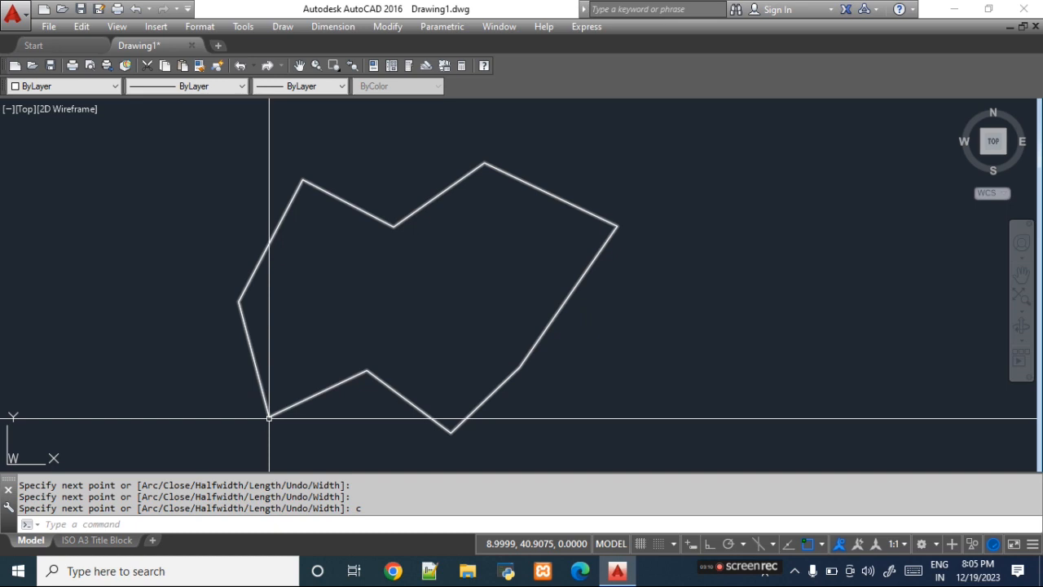
# Extrude the closed irregular polyline into a solid with a height of 30.
pyautogui.click(281, 28)
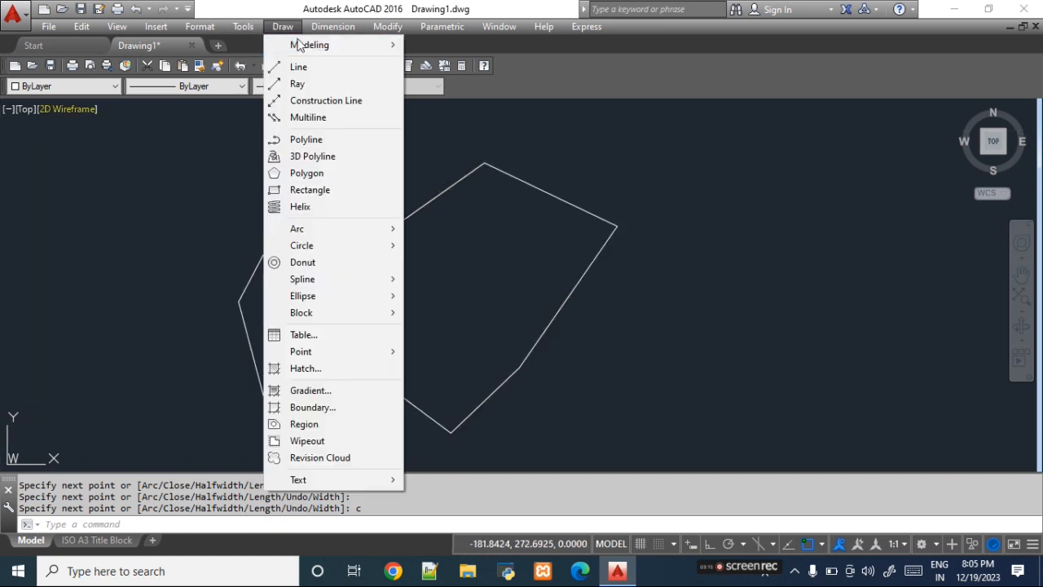
pyautogui.moveTo(298, 44)
pyautogui.click(450, 182)
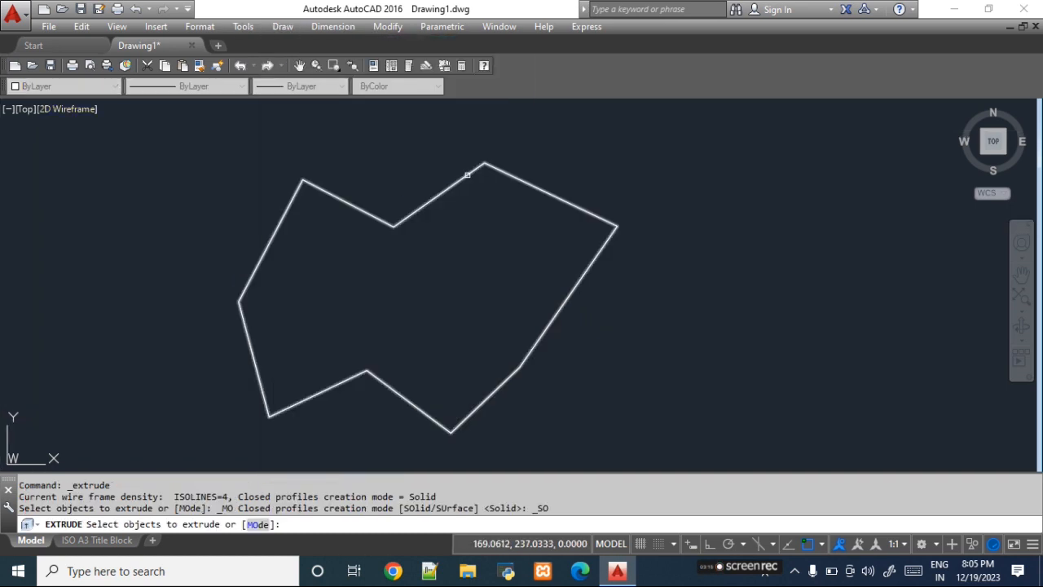
pyautogui.click(467, 175)
pyautogui.press('Return')
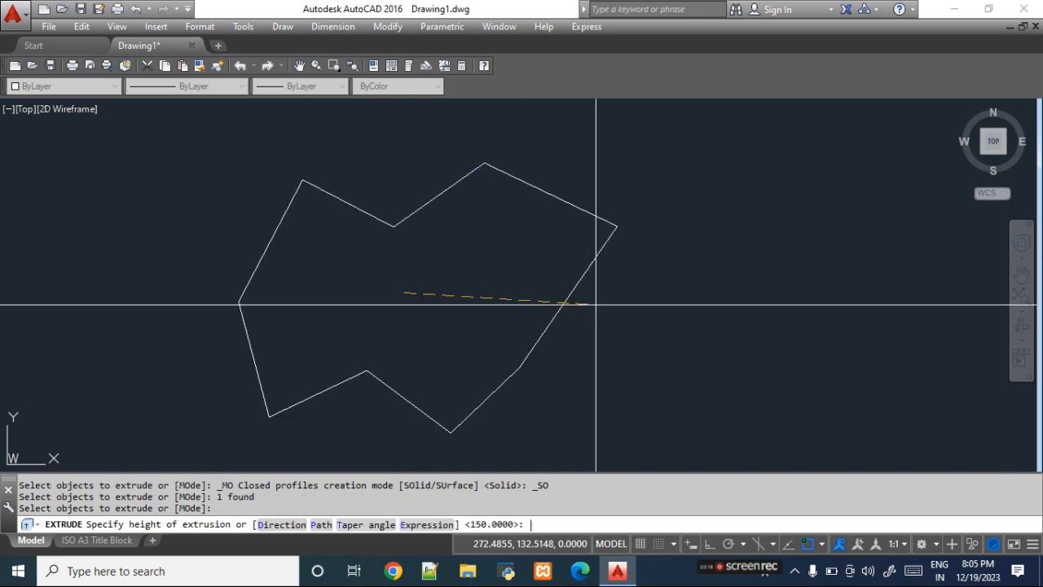
pyautogui.write('30')
pyautogui.press('Return')
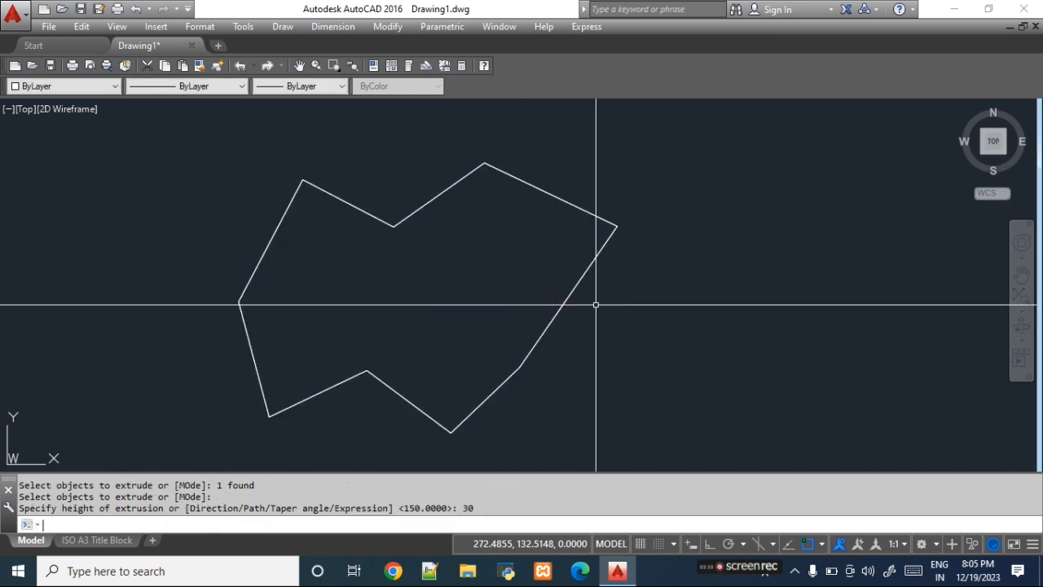
# Set the viewpoint to 1,1,1 and display the irregular extruded solid in the Conceptual visual style.
pyautogui.write('-VP')
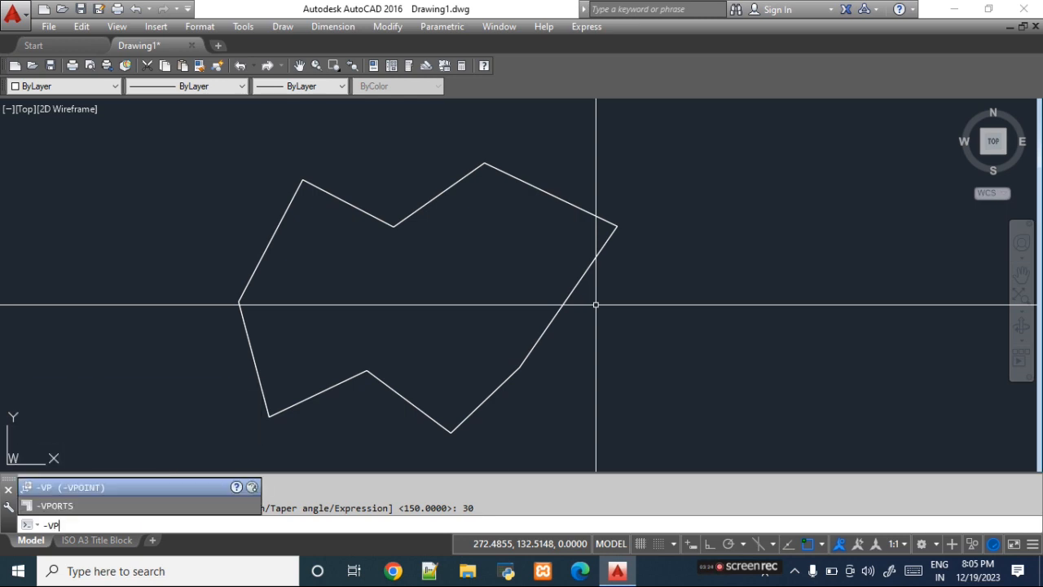
pyautogui.press('Return')
pyautogui.write(',1')
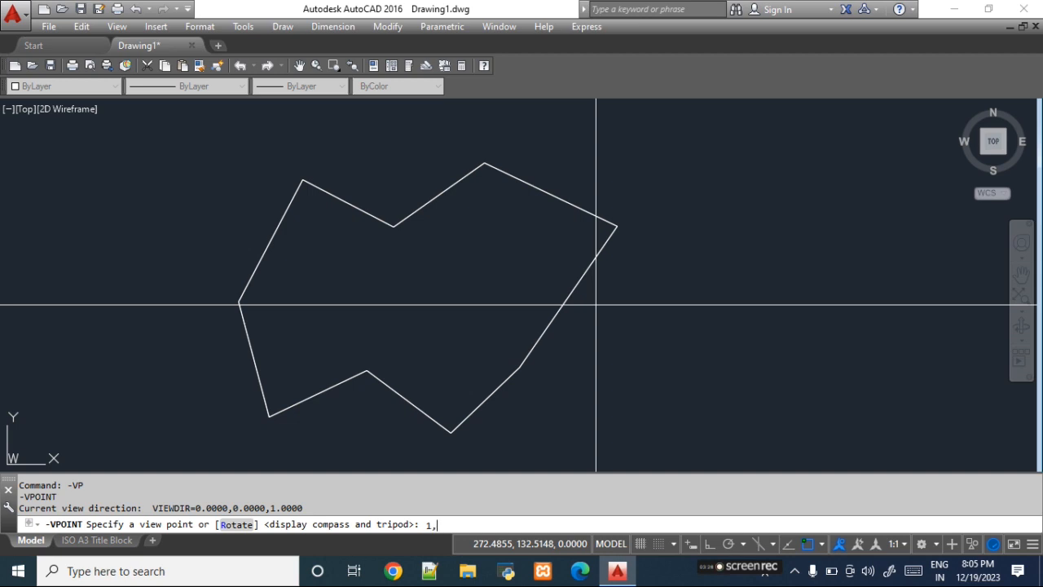
pyautogui.write(',1')
pyautogui.press('Return')
pyautogui.write('s')
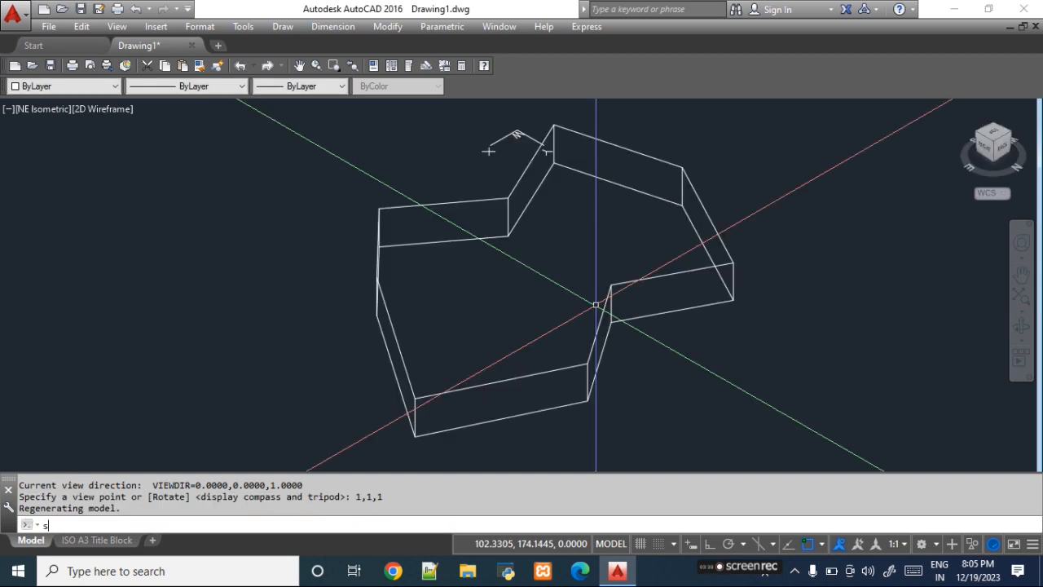
pyautogui.write('ha')
pyautogui.press('Return')
pyautogui.write('c')
pyautogui.press('Return')
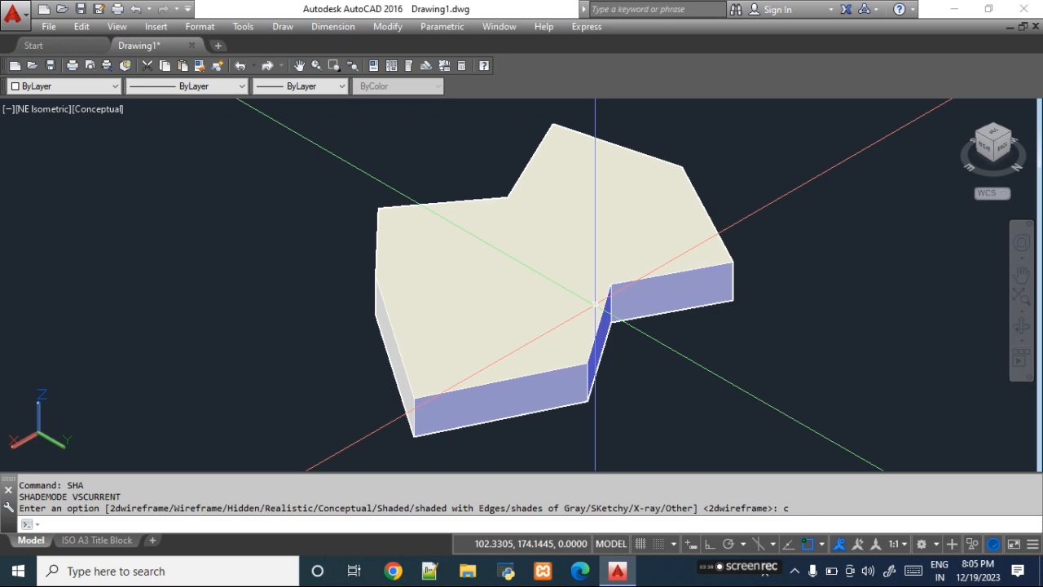
# Undo the shading, viewpoint, extrusion and polyline operations until the drawing area is empty.
pyautogui.write('u')
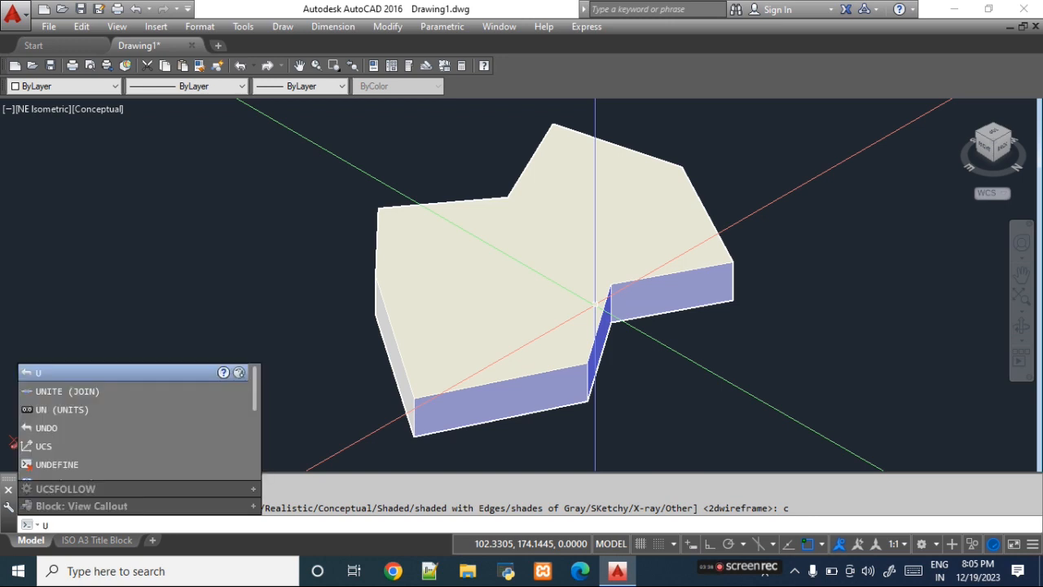
pyautogui.press('Return')
pyautogui.press('Return')
# Draw a closed, irregular twelve-sided outline from individual line segments across the middle of the drawing area.
pyautogui.write('l')
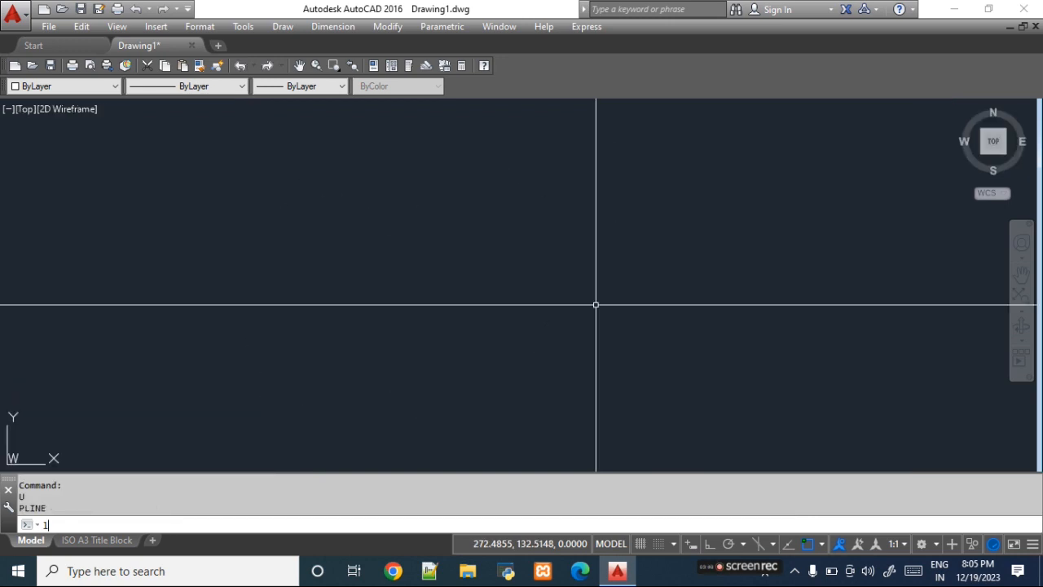
pyautogui.press('Return')
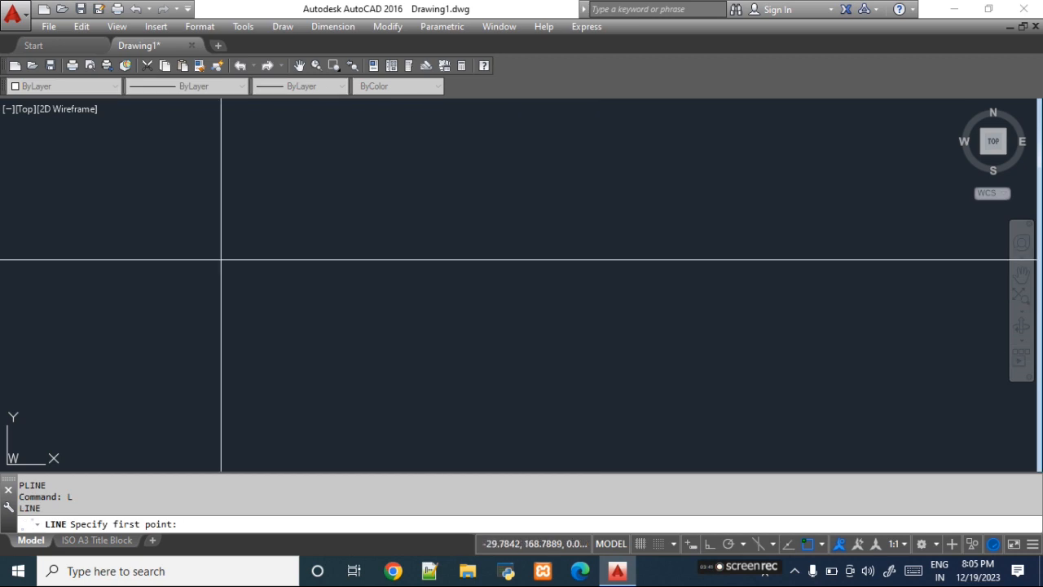
pyautogui.click(221, 259)
pyautogui.click(293, 147)
pyautogui.click(354, 190)
pyautogui.click(456, 138)
pyautogui.click(553, 179)
pyautogui.click(522, 249)
pyautogui.click(556, 316)
pyautogui.click(489, 379)
pyautogui.click(411, 332)
pyautogui.click(368, 388)
pyautogui.click(274, 331)
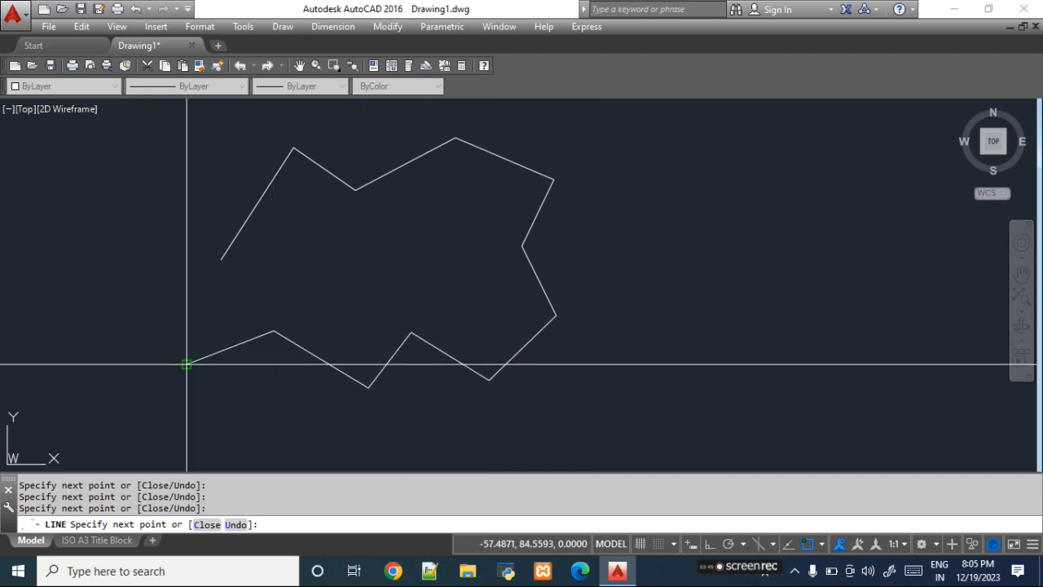
pyautogui.click(187, 364)
pyautogui.write('c')
pyautogui.press('Return')
# Extrude all twelve line segments of the outline, using the default height of 30.
pyautogui.write('ext')
pyautogui.press('Return')
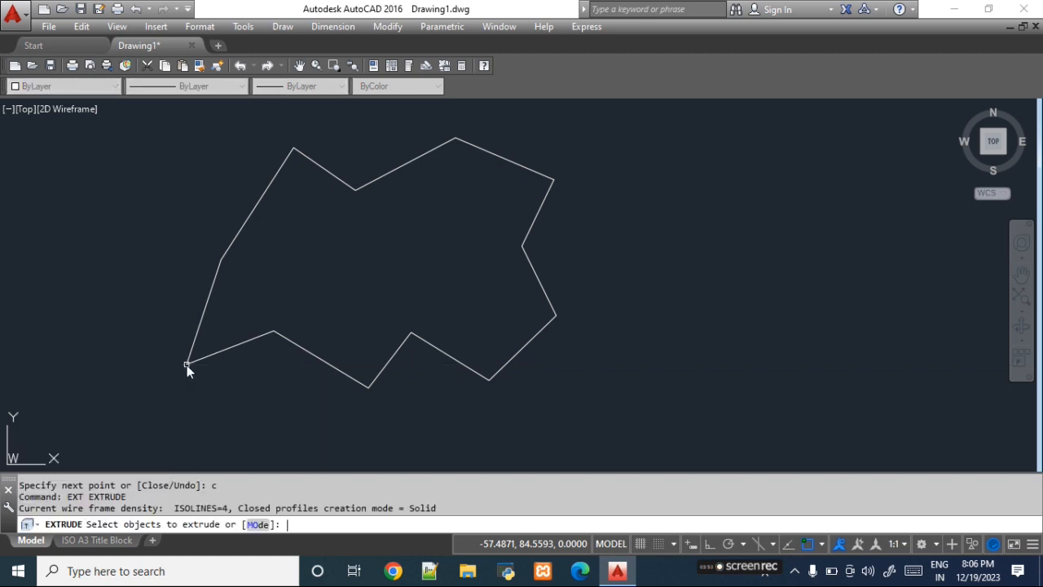
pyautogui.write('all')
pyautogui.press('Return')
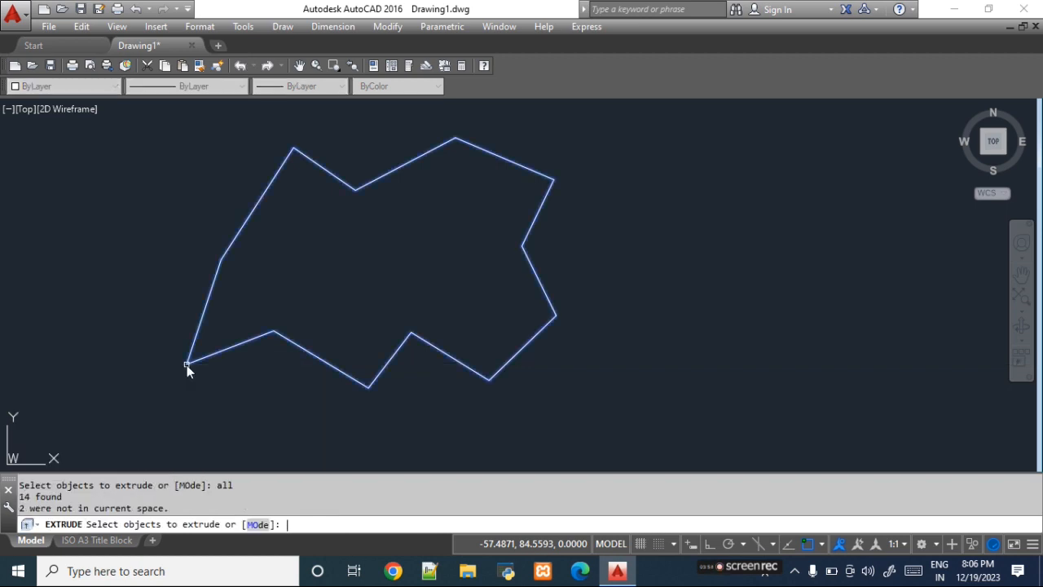
pyautogui.press('Return')
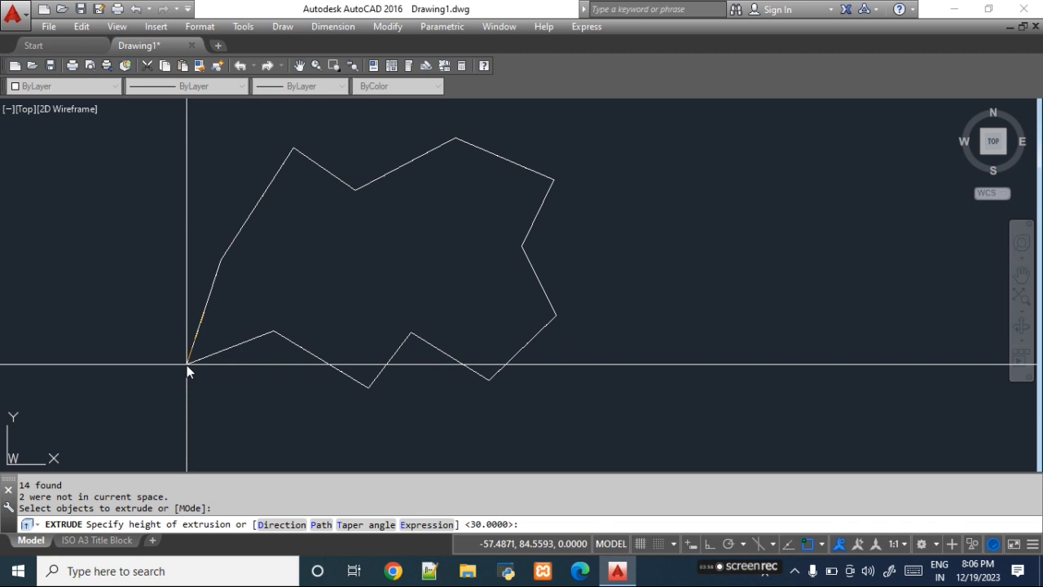
# Set the viewpoint to 1,1,1 and display the extruded line outline in the Conceptual visual style.
pyautogui.write('-VP')
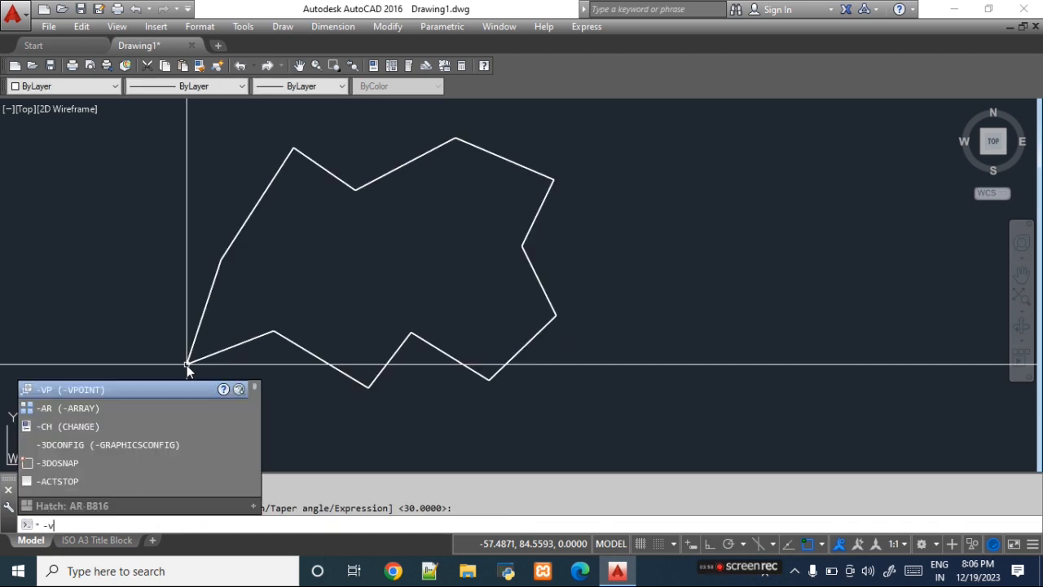
pyautogui.press('Return')
pyautogui.write('1,1,1')
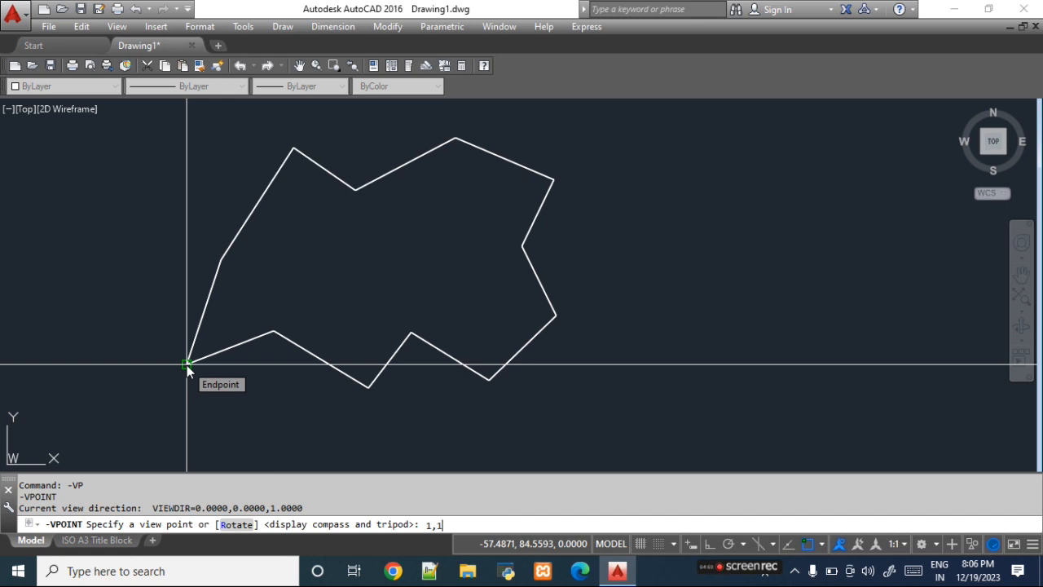
pyautogui.press('Return')
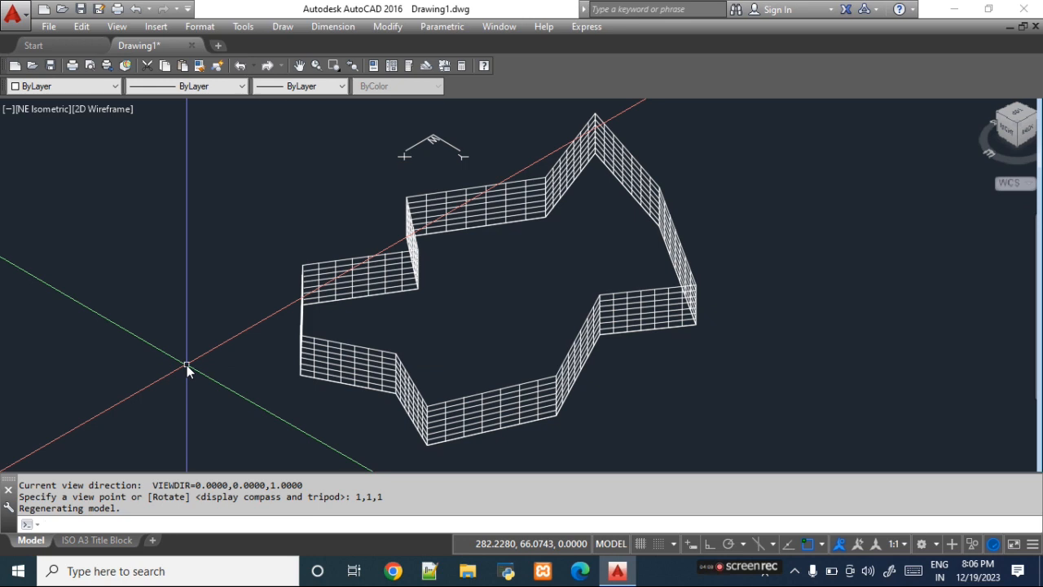
pyautogui.write('sha')
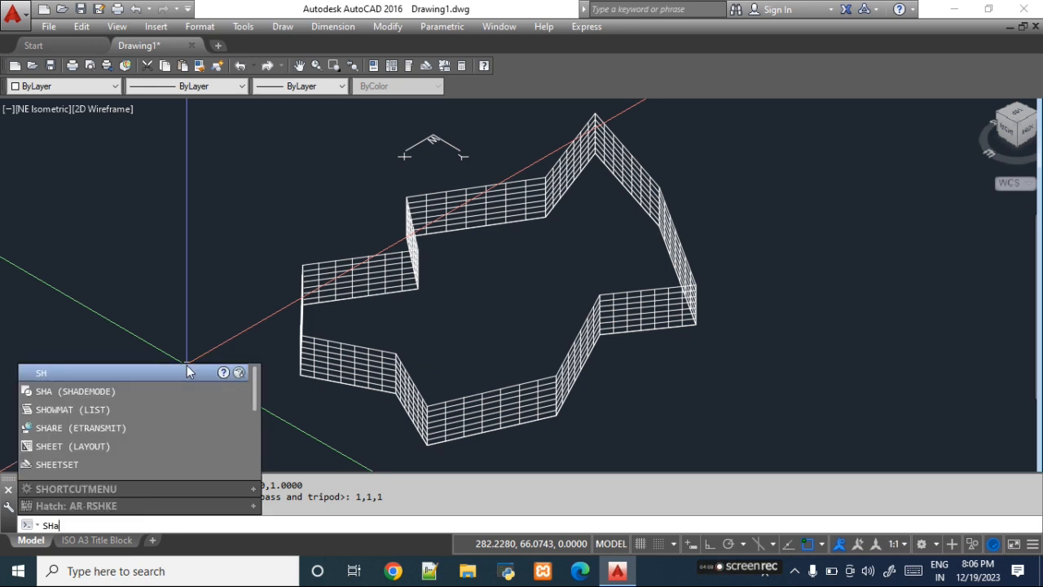
pyautogui.press('Return')
pyautogui.write('c')
pyautogui.press('Return')
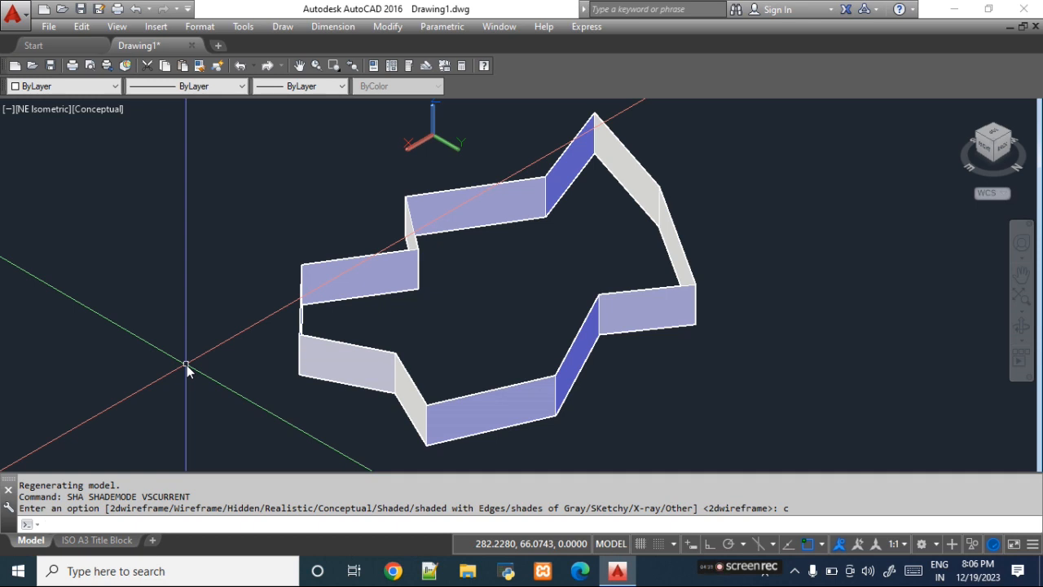
# Undo the shading and viewpoint changes made for the extruded line outline.
pyautogui.write('u')
pyautogui.press('Return')
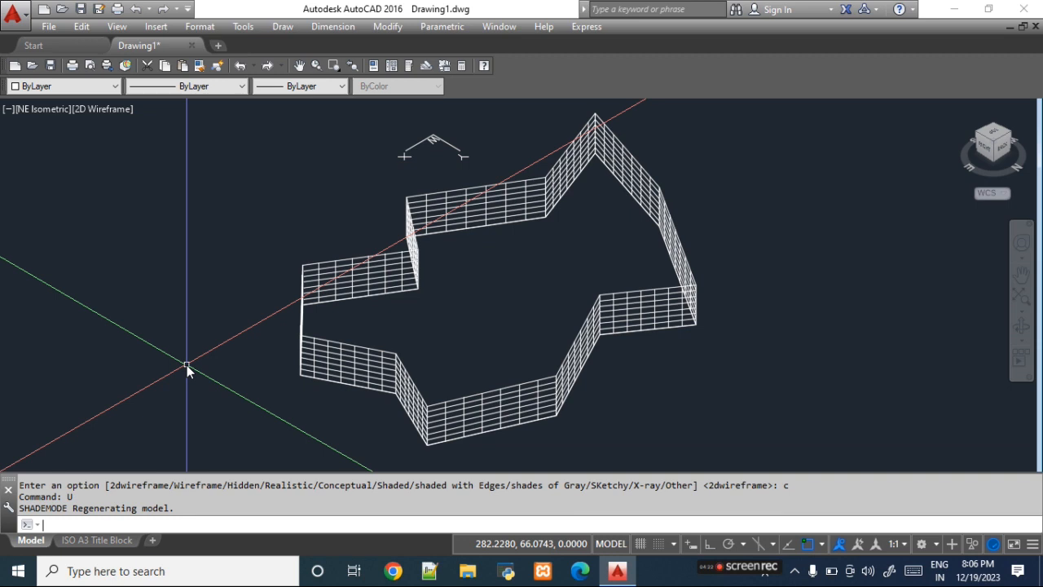
pyautogui.press('Return')
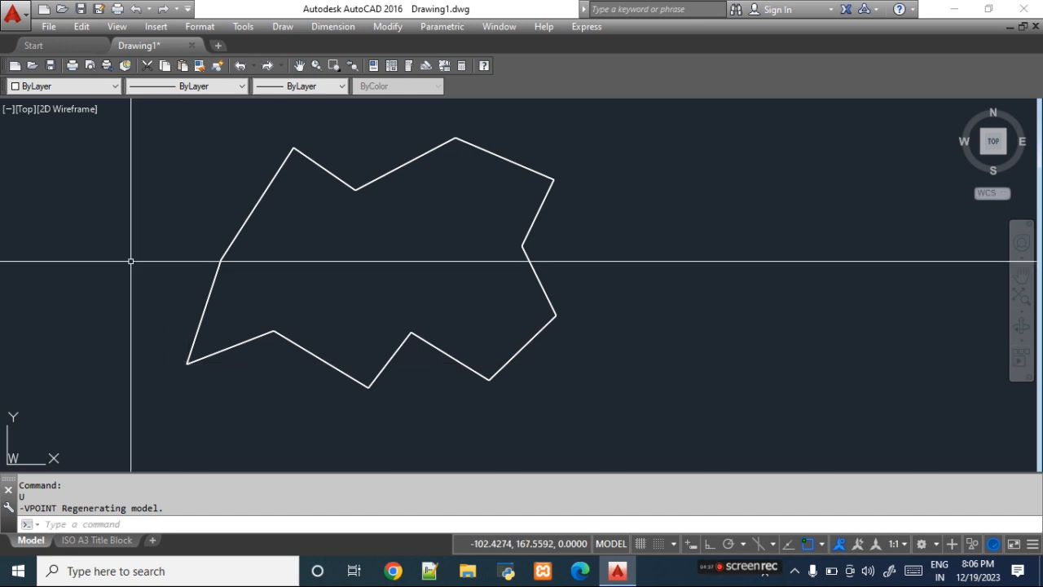
# Select several segments of the outline one by one to examine whether they are separate objects, and clear the selection.
pyautogui.click(175, 128)
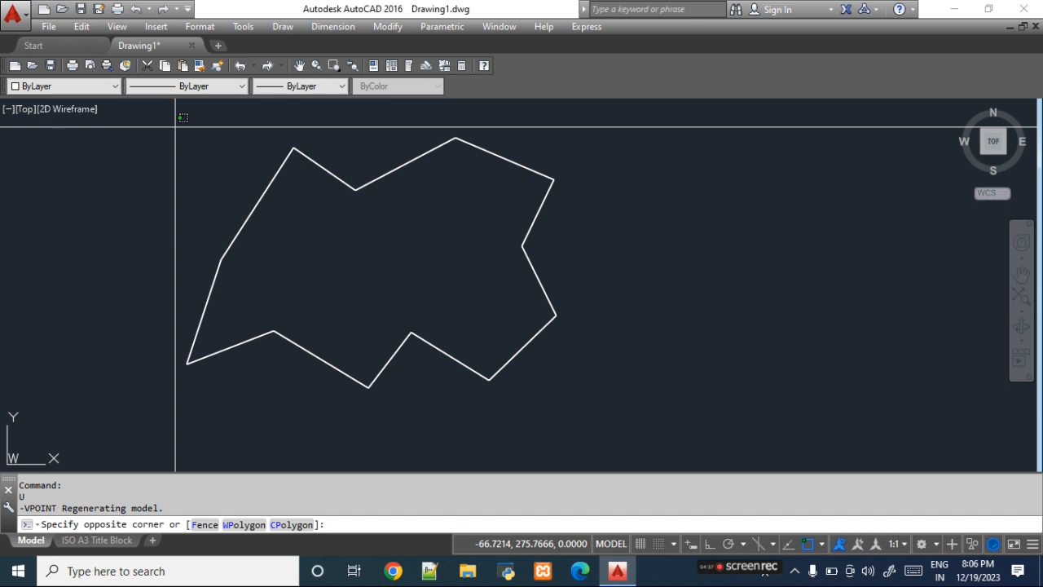
pyautogui.click(225, 145)
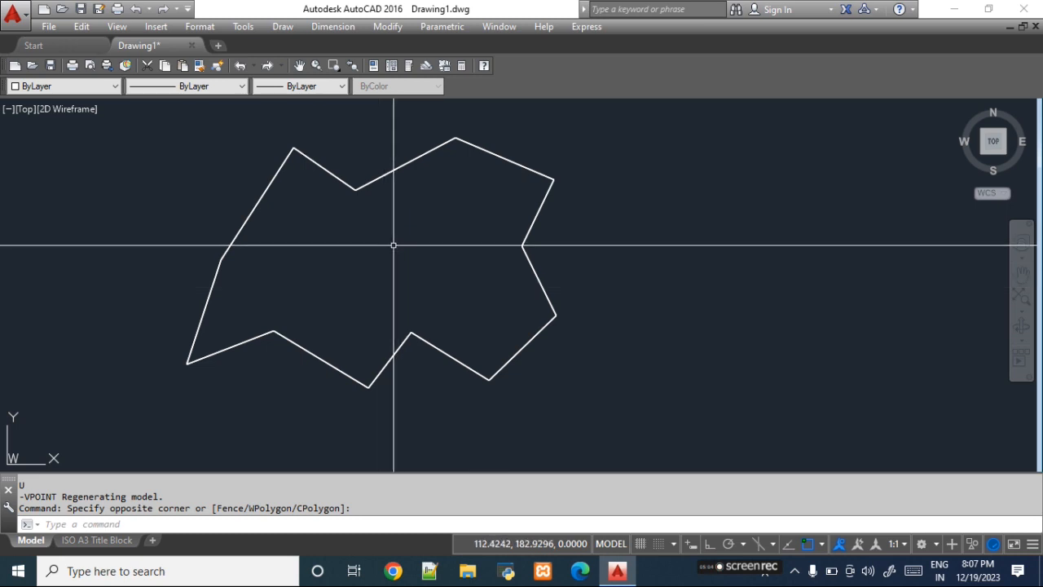
pyautogui.click(309, 352)
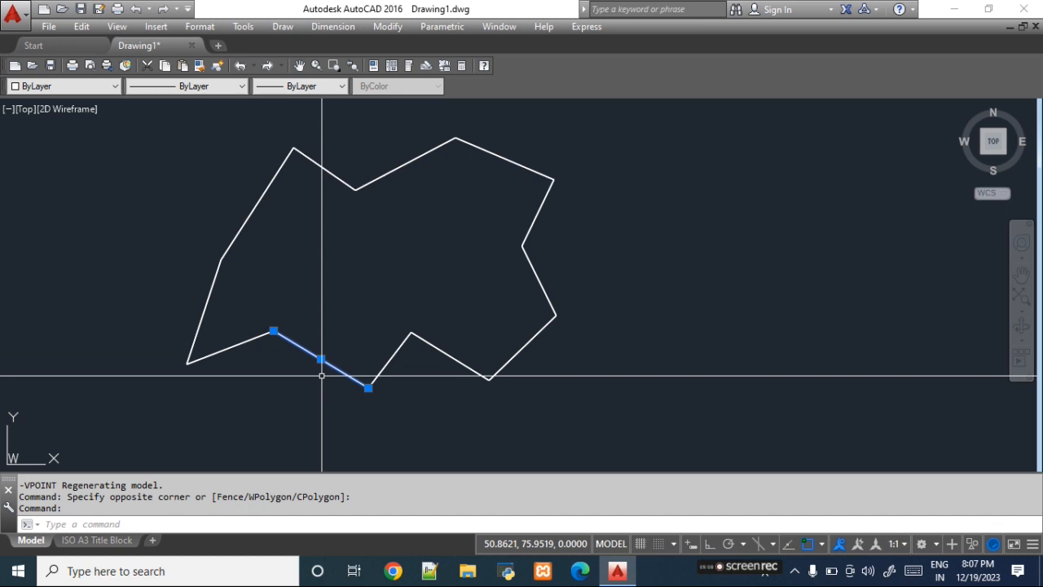
pyautogui.click(443, 352)
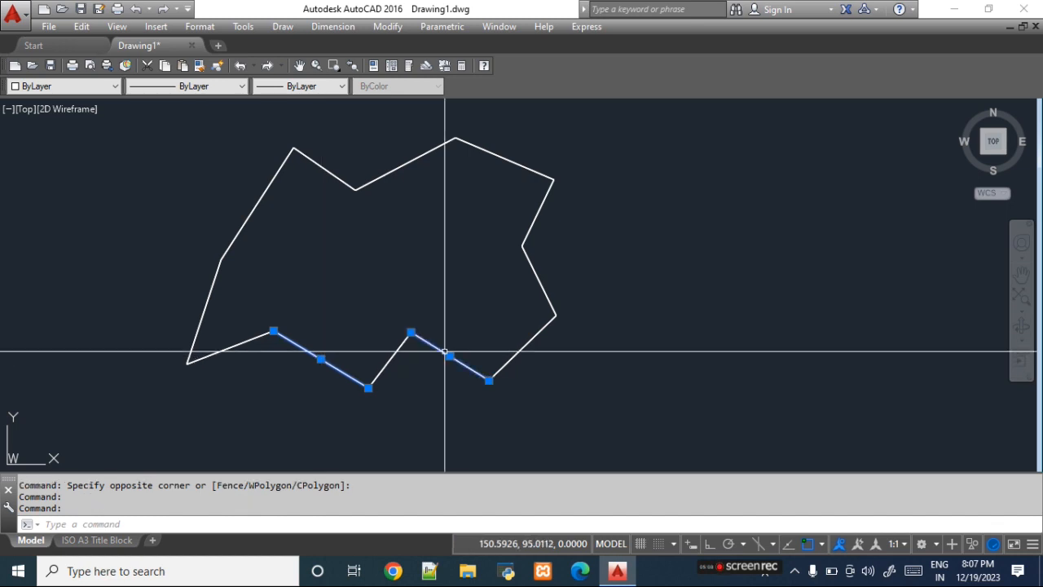
pyautogui.click(545, 291)
pyautogui.click(413, 163)
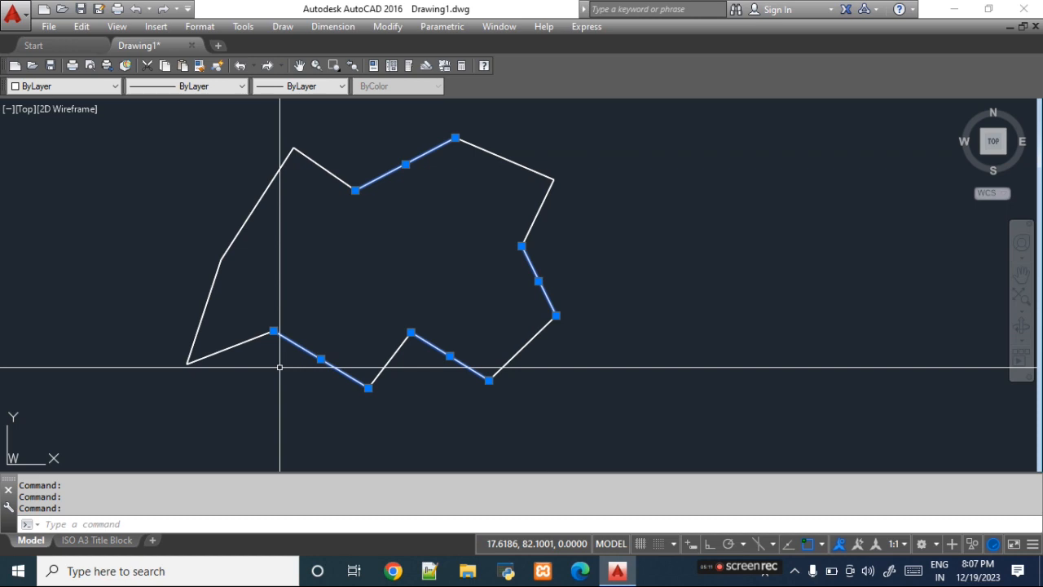
pyautogui.press('Escape')
pyautogui.press('Escape')
pyautogui.press('Escape')
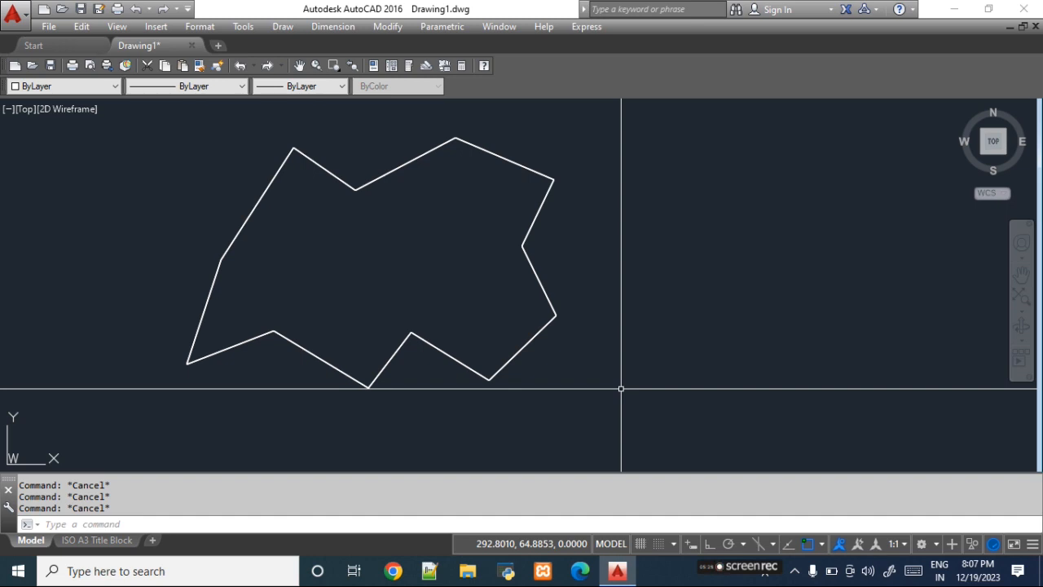
# Erase the whole twelve-sided outline together with its extruded walls.
pyautogui.click(165, 118)
pyautogui.click(627, 433)
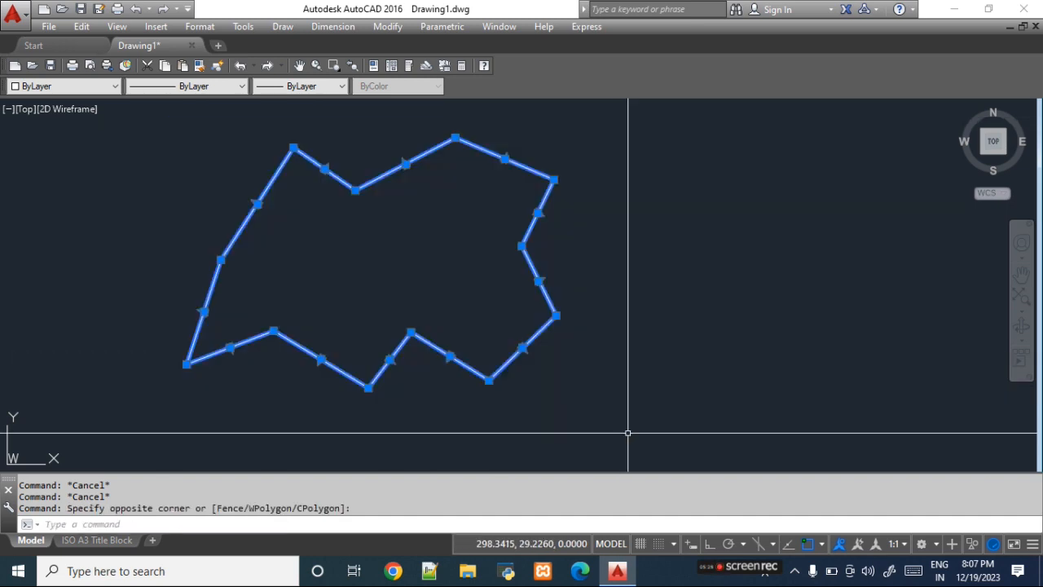
pyautogui.press('Delete')
# Draw an open six-segment polyline around the middle of the drawing area, leaving a small gap between its upper ends.
pyautogui.write('PL')
pyautogui.press('Return')
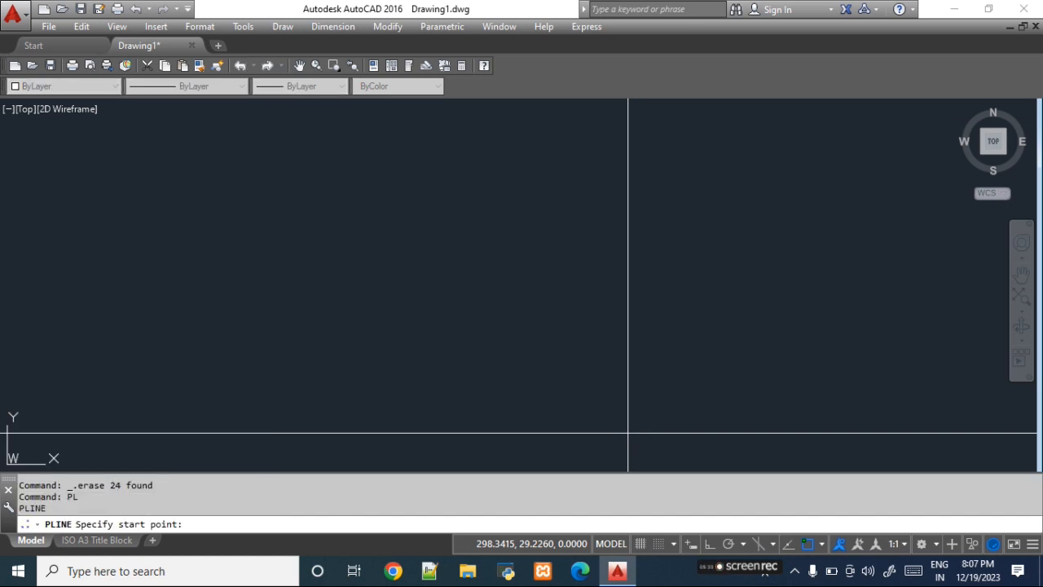
pyautogui.click(454, 172)
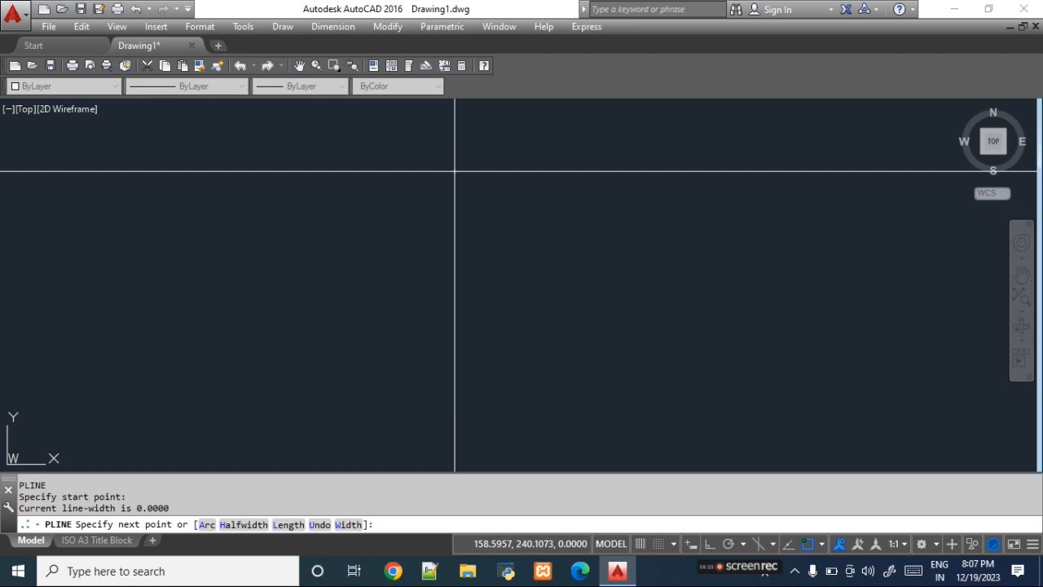
pyautogui.click(314, 219)
pyautogui.click(267, 310)
pyautogui.click(397, 396)
pyautogui.click(562, 351)
pyautogui.click(574, 239)
pyautogui.click(467, 173)
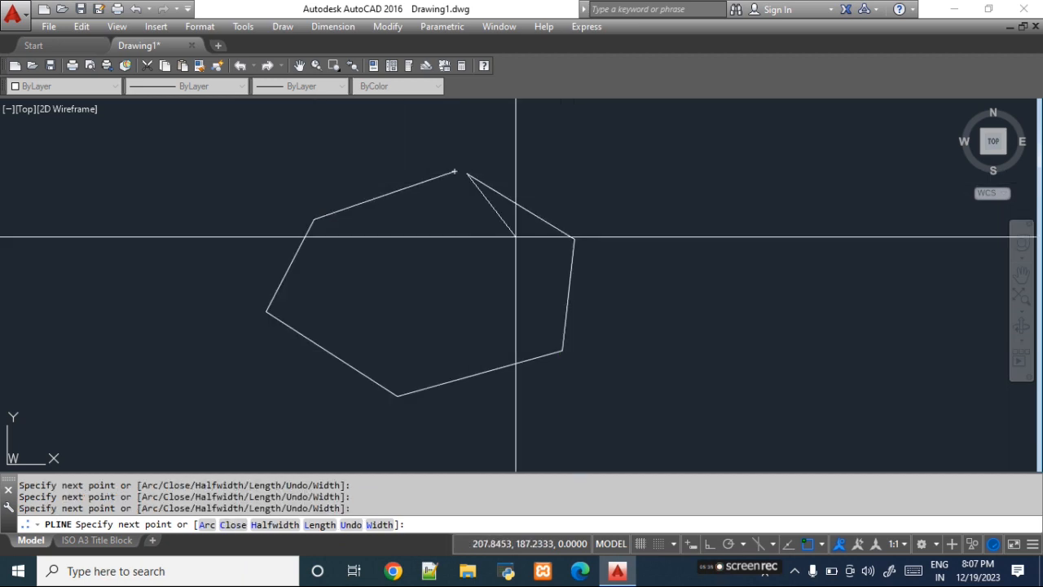
pyautogui.press('Return')
# Select the open polyline to examine the gap between its ends, and erase it.
pyautogui.click(521, 207)
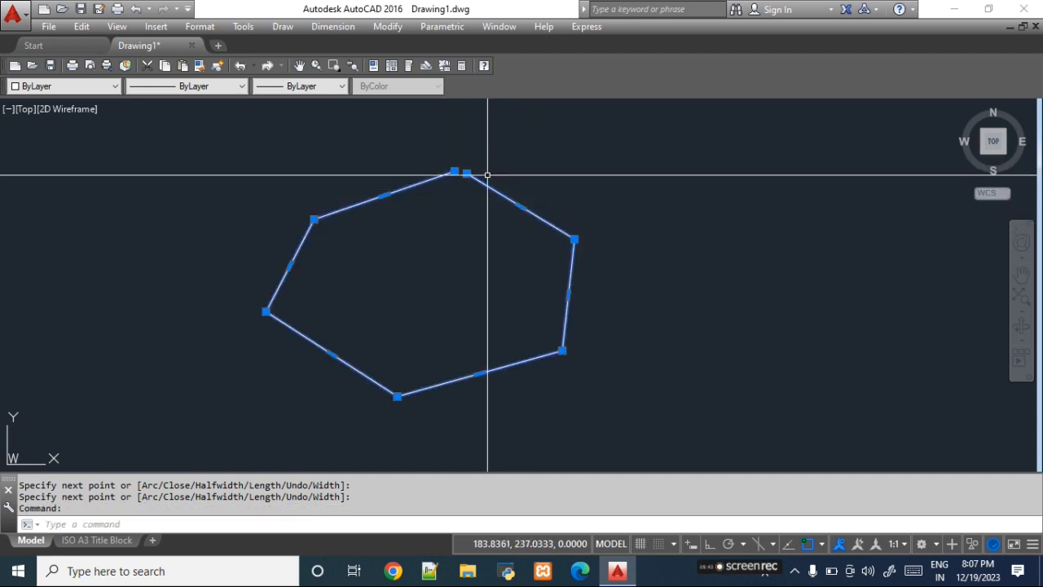
pyautogui.press('Escape')
pyautogui.press('Escape')
pyautogui.press('Escape')
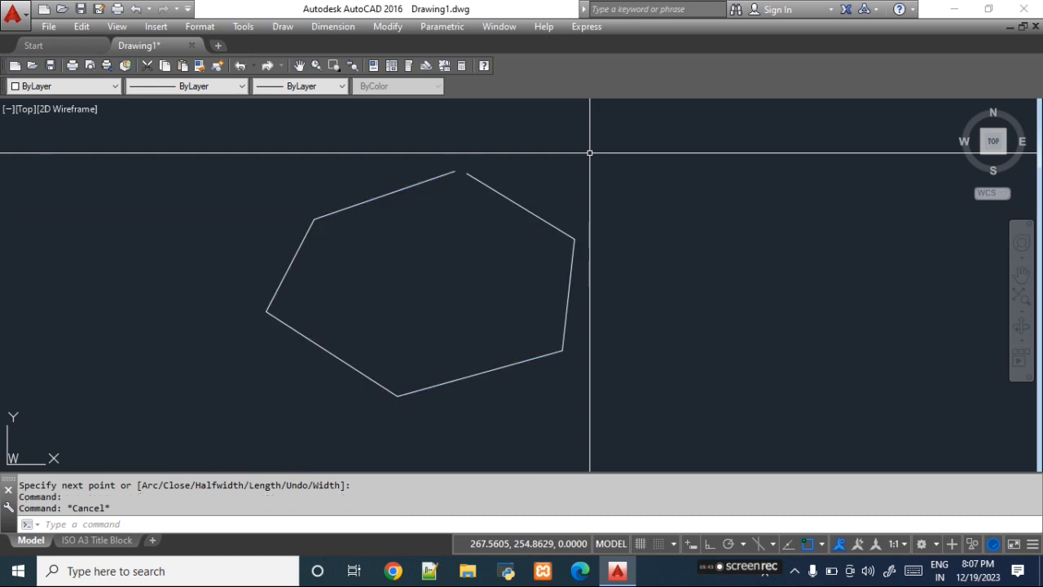
pyautogui.click(545, 221)
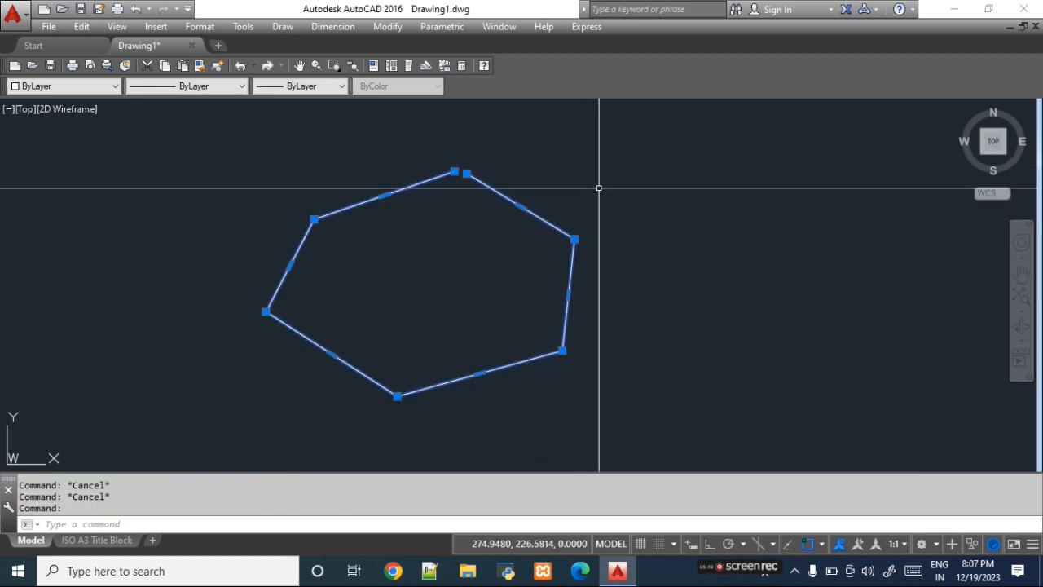
pyautogui.press('Delete')
# Draw a closed, self-crossing hourglass polyline with four vertices in the middle of the drawing area.
pyautogui.write('pl')
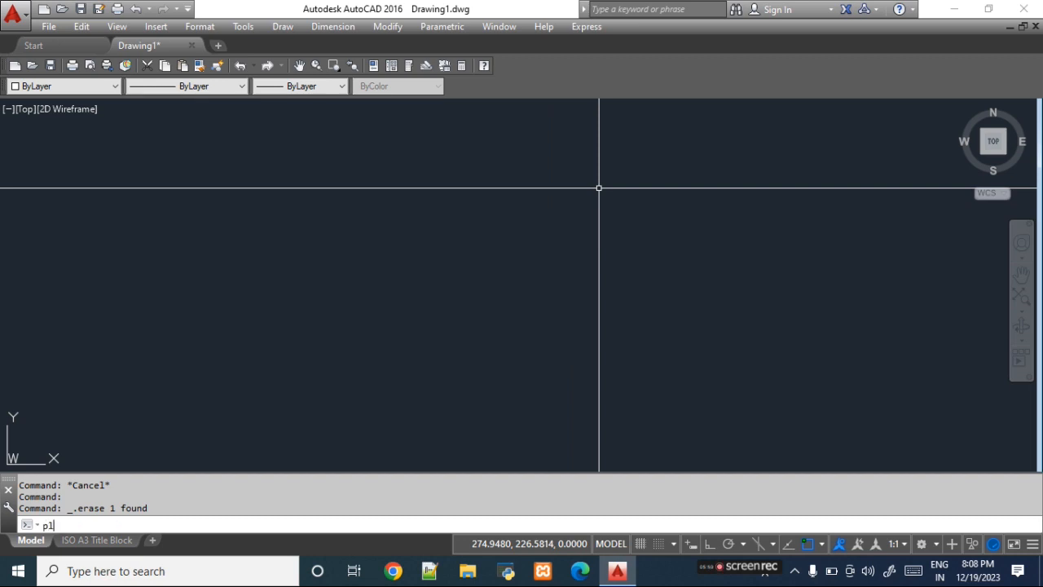
pyautogui.press('Return')
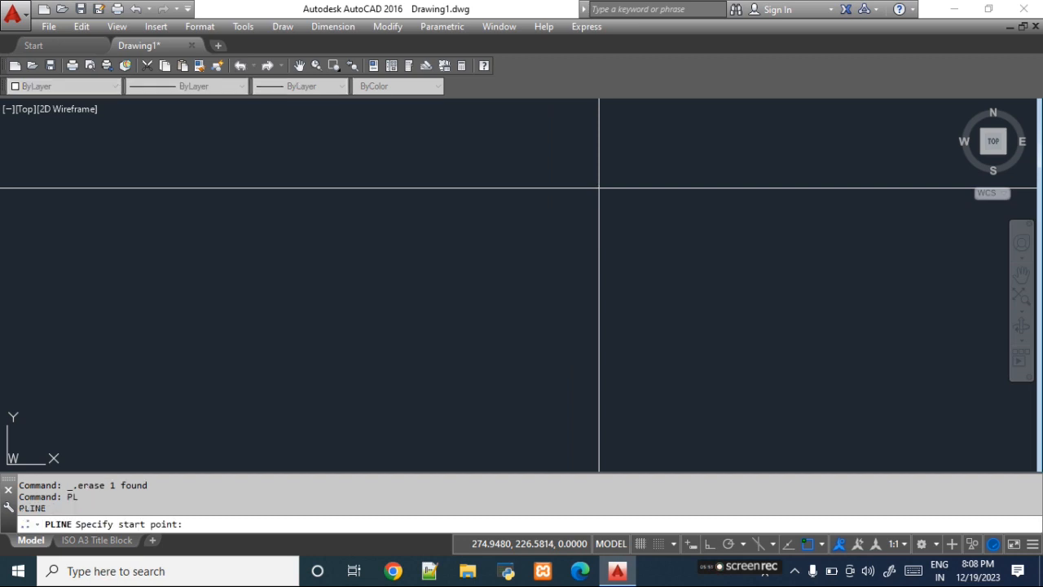
pyautogui.click(288, 192)
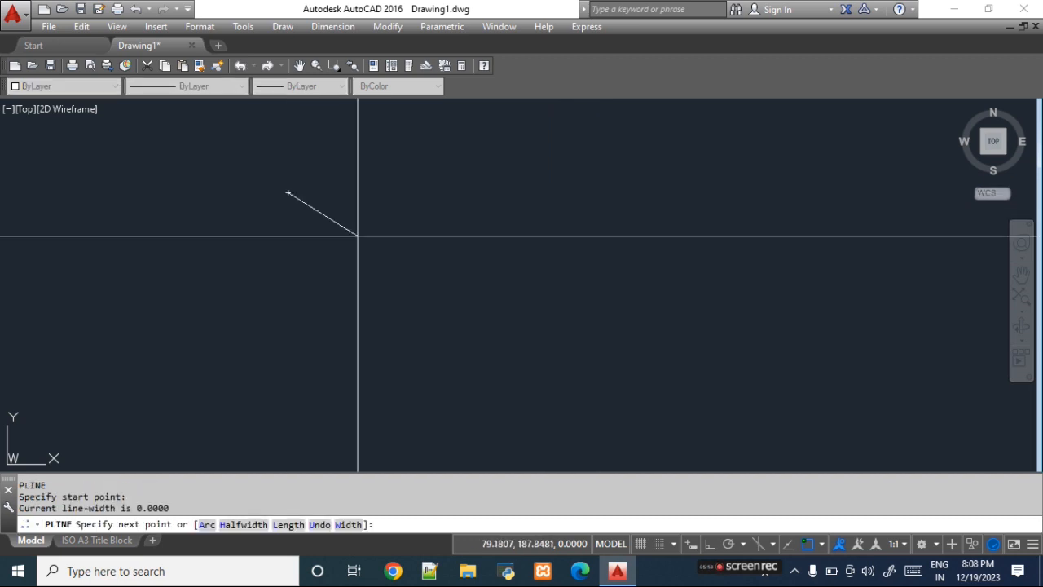
pyautogui.click(521, 193)
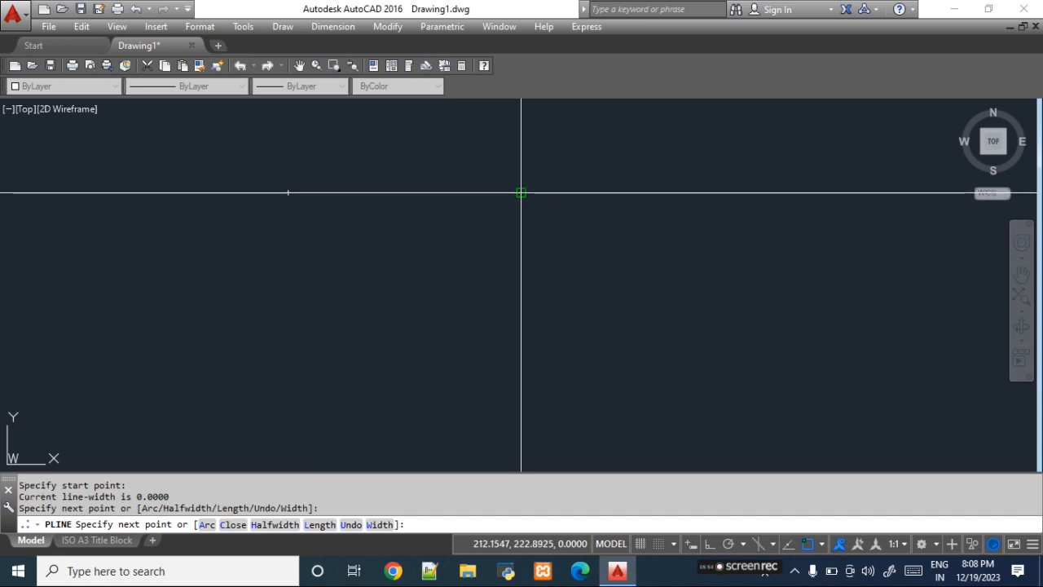
pyautogui.click(276, 426)
pyautogui.click(507, 426)
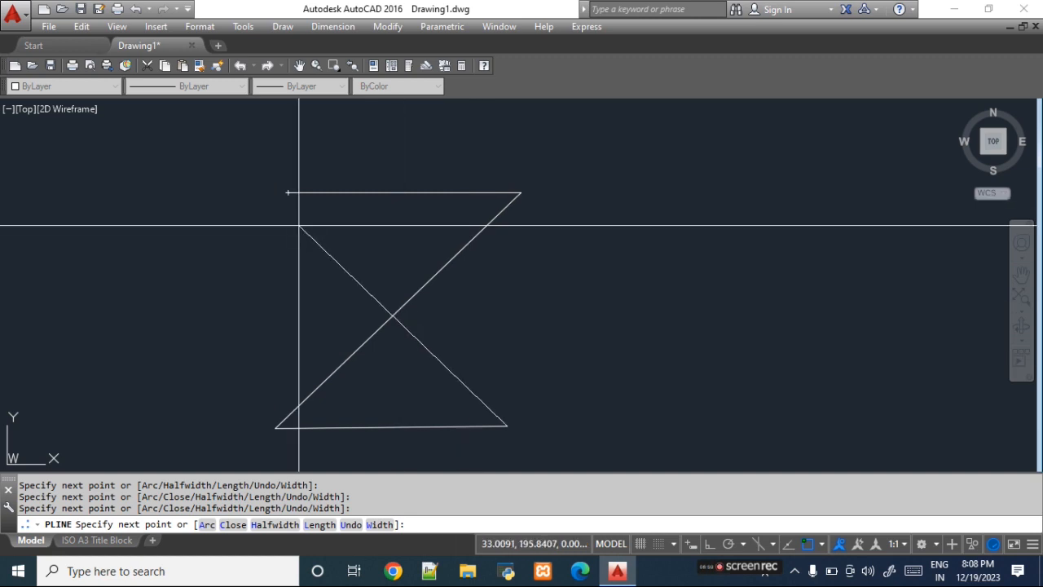
pyautogui.click(232, 524)
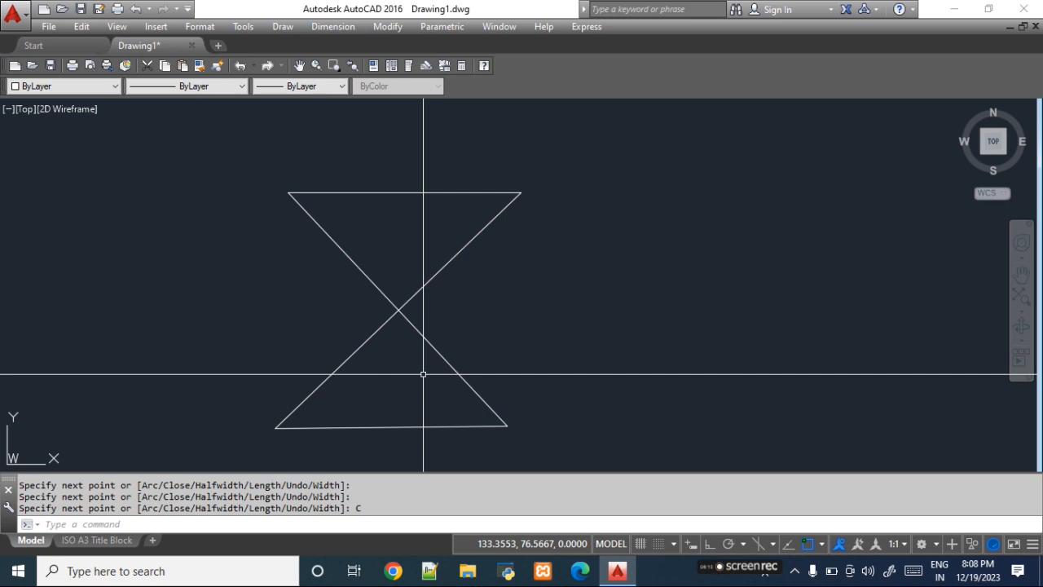
# Select the hourglass polyline to examine its vertices and crossing point, and clear the selection.
pyautogui.click(434, 349)
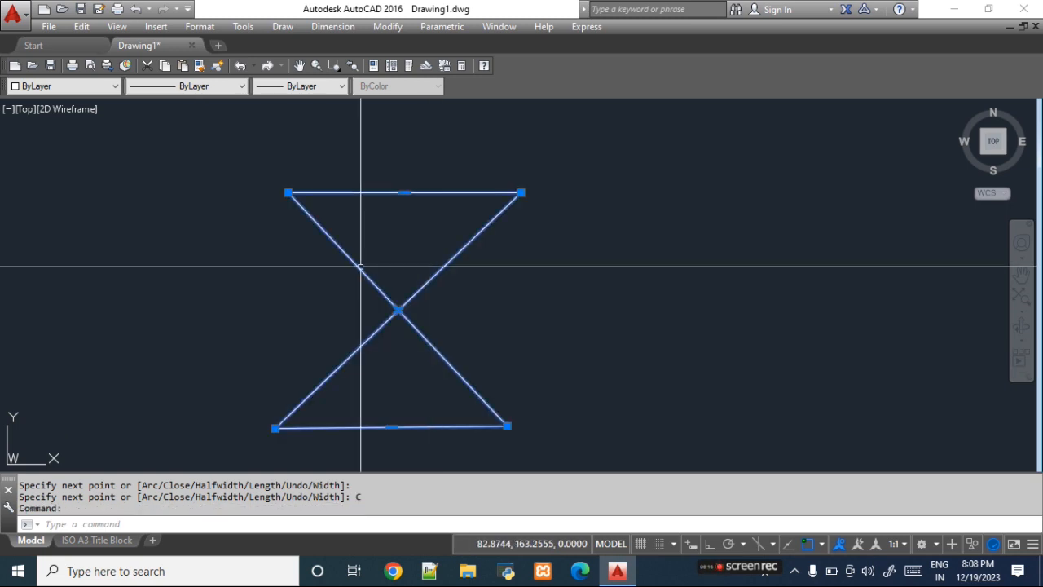
pyautogui.press('Escape')
pyautogui.press('Escape')
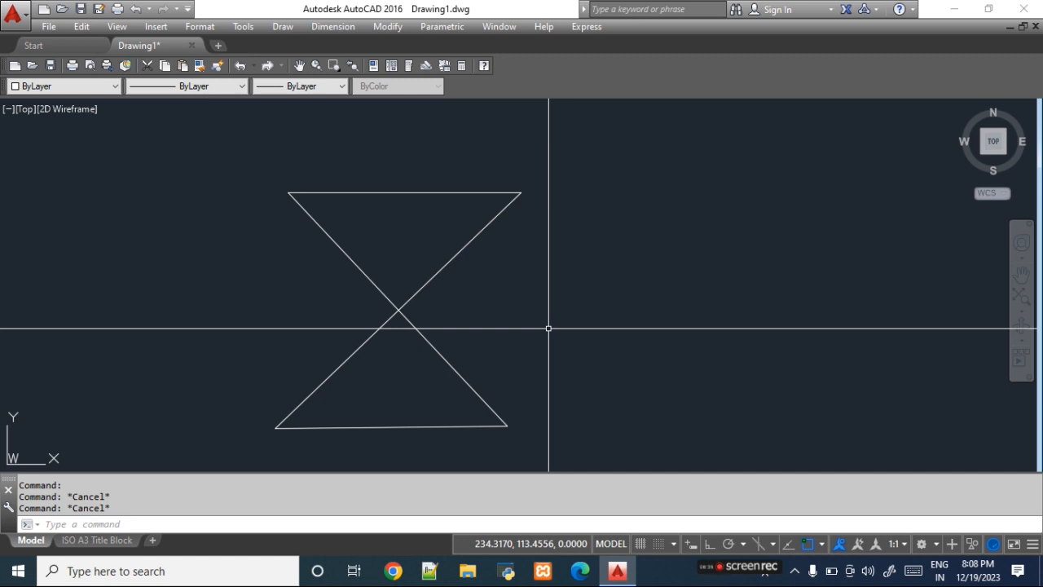
# Draw a circle with a radius of about 40 to the right of the hourglass polyline.
pyautogui.write('c')
pyautogui.press('Return')
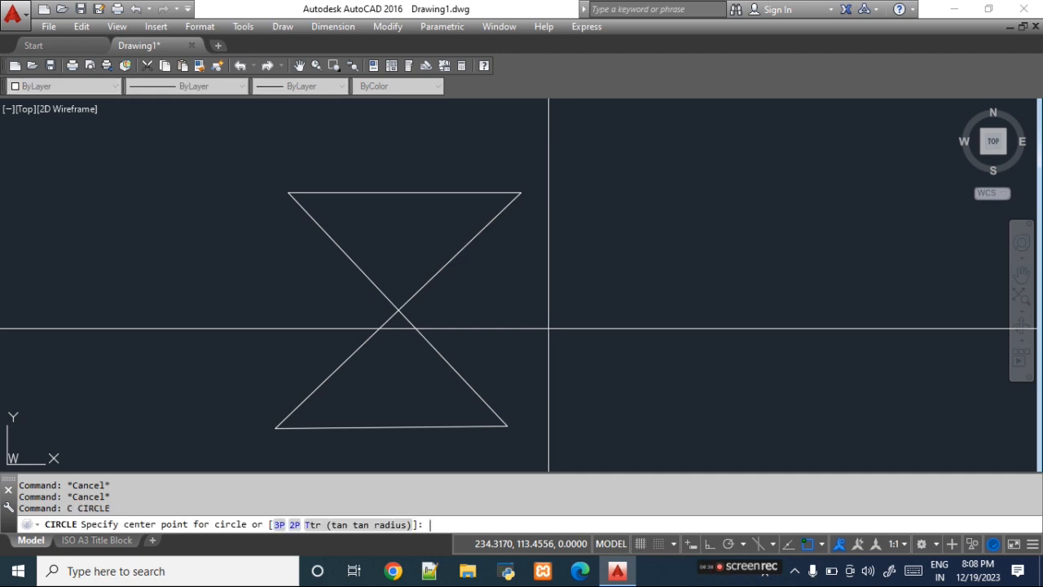
pyautogui.click(643, 274)
pyautogui.click(671, 315)
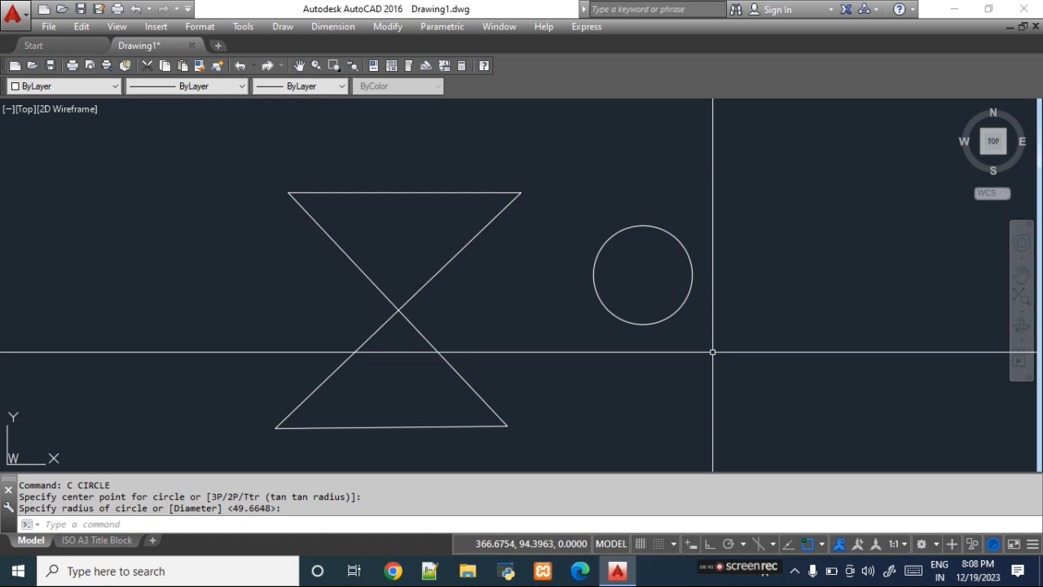
# Draw a single diagonal line that cuts across the lower-right part of the circle and extends beyond it at both ends.
pyautogui.write('l')
pyautogui.press('Return')
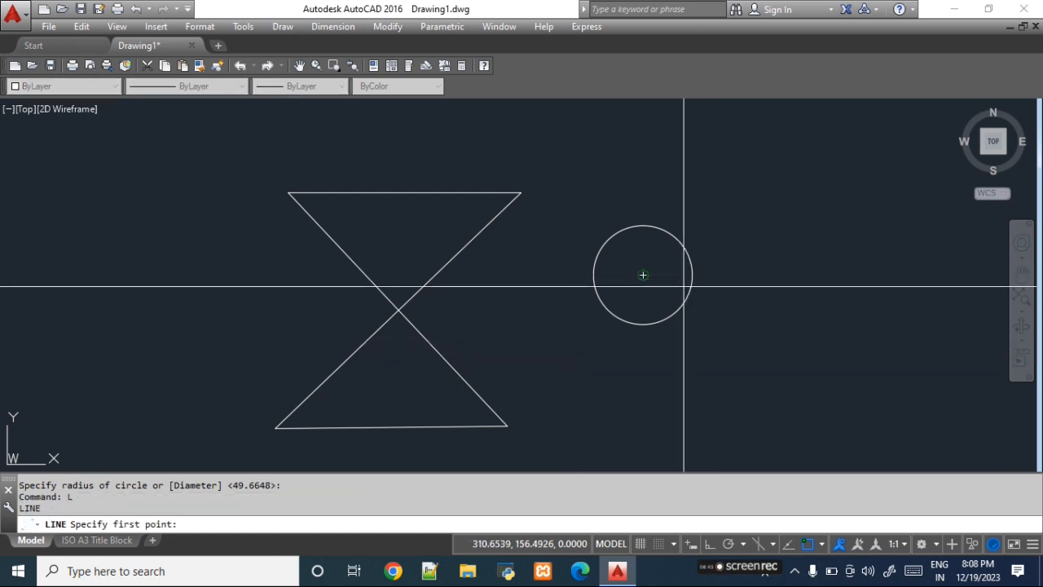
pyautogui.click(592, 352)
pyautogui.click(739, 230)
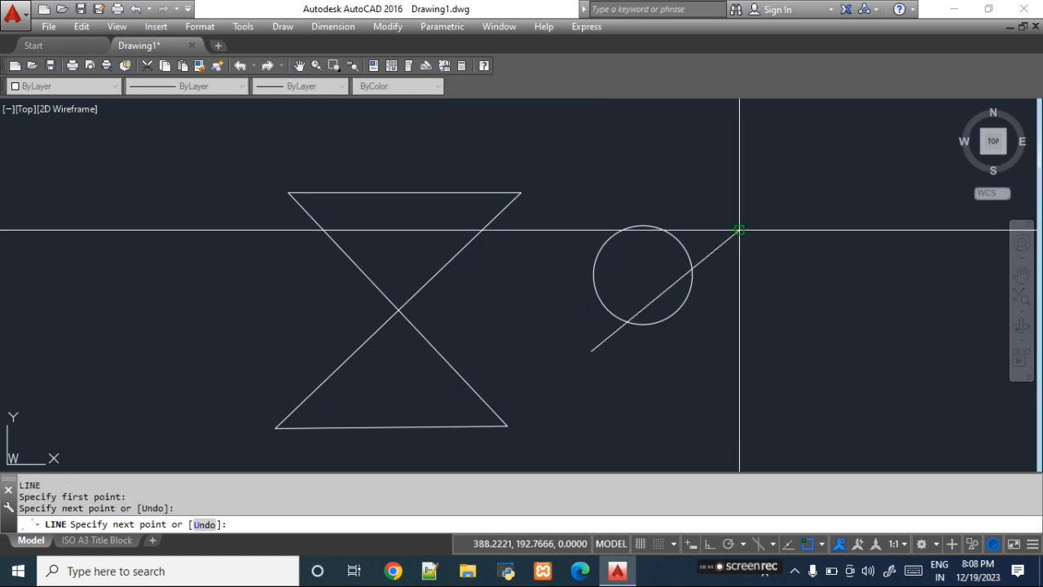
pyautogui.press('Return')
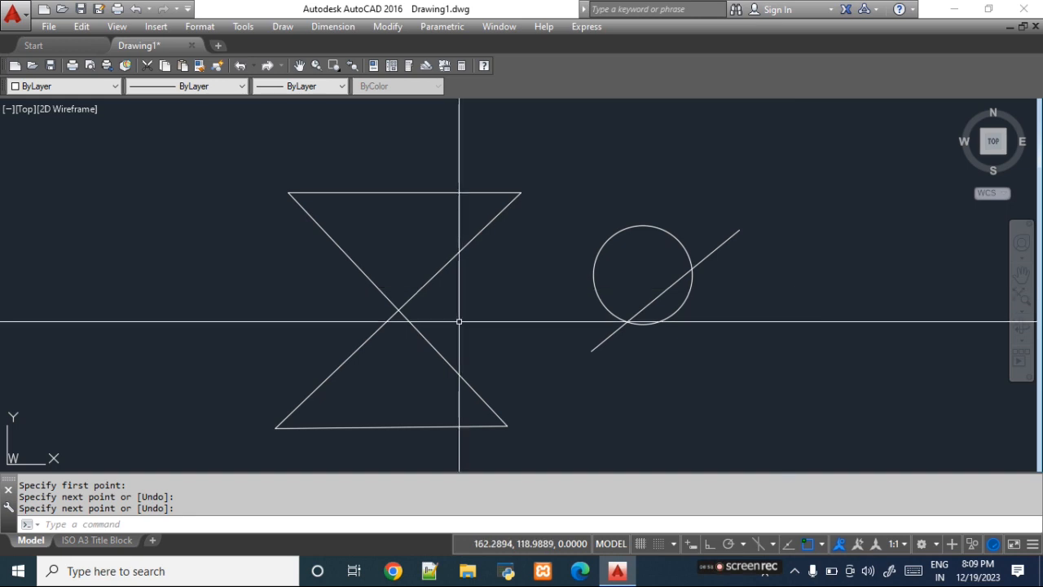
# Select the hourglass polyline to examine its self-crossing point again, and clear the selection.
pyautogui.click(410, 301)
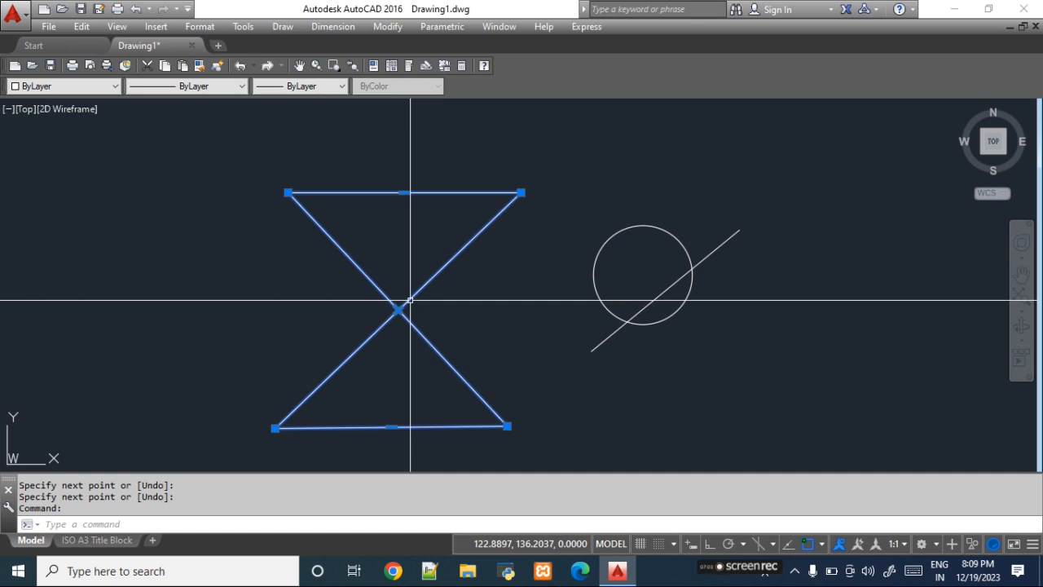
pyautogui.press('Escape')
pyautogui.press('Escape')
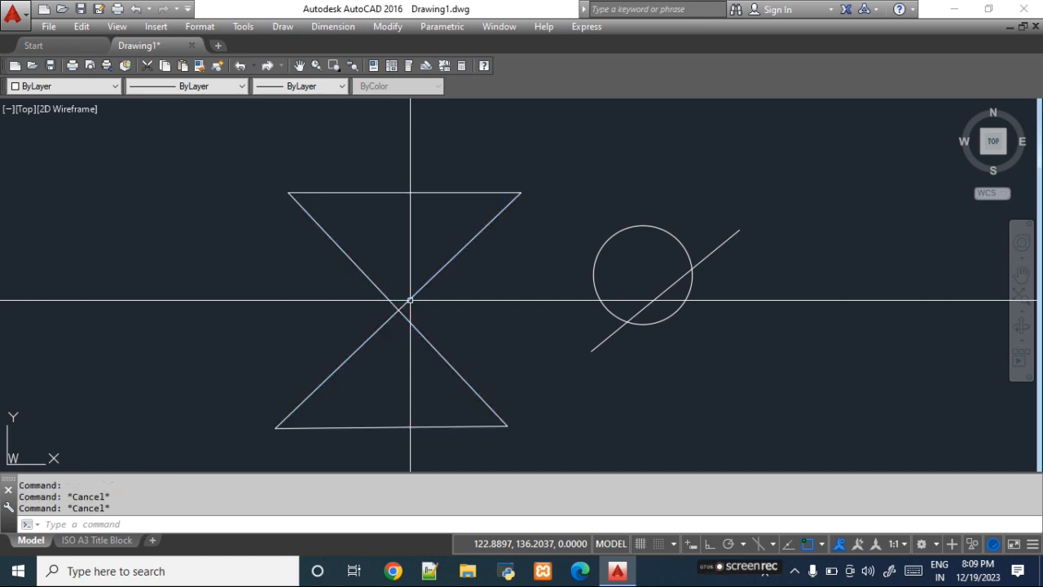
# Select the circle, the diagonal line and the hourglass polyline, and erase all three.
pyautogui.click(593, 267)
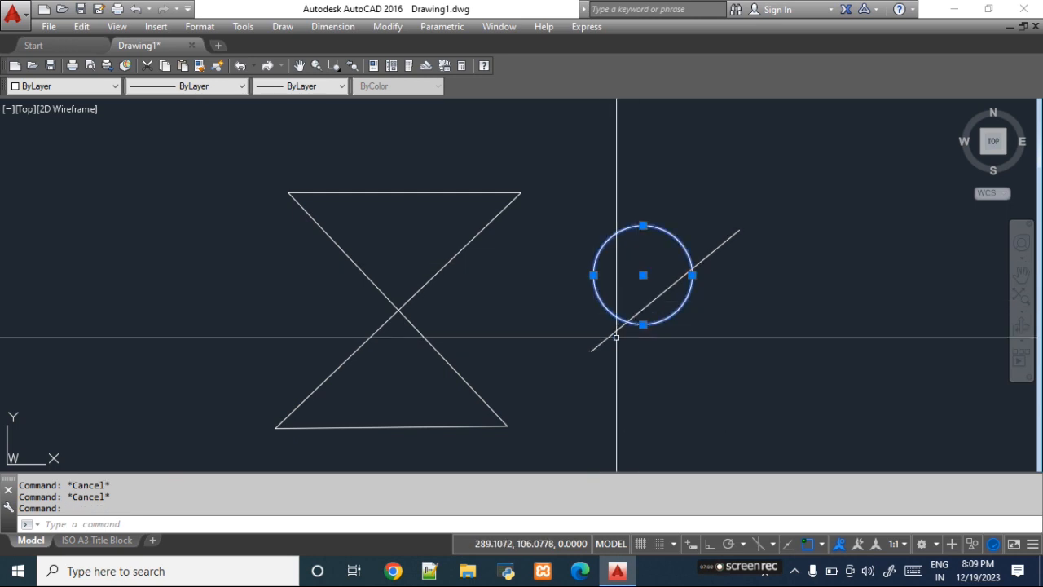
pyautogui.click(614, 334)
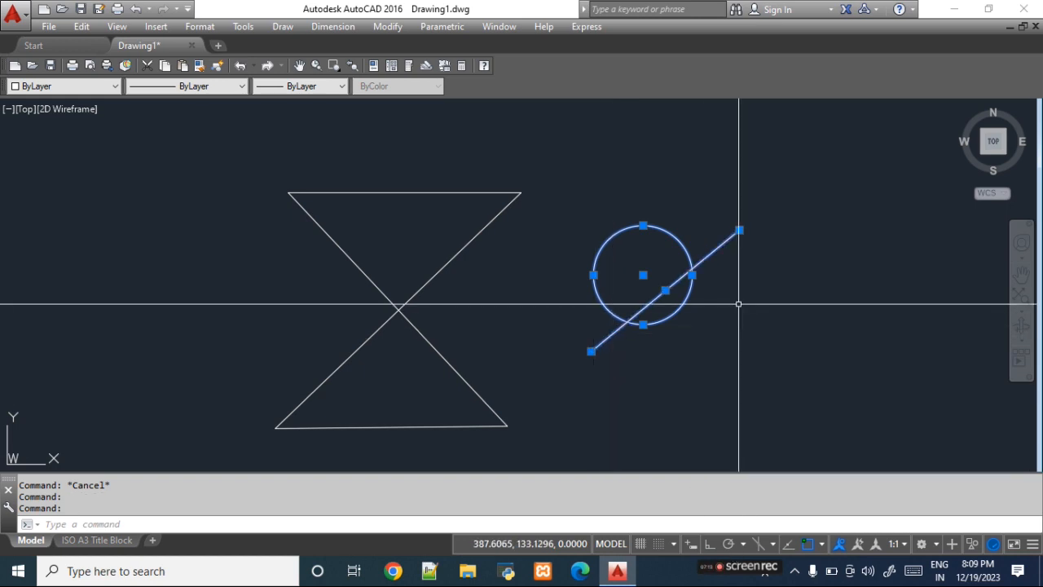
pyautogui.click(460, 366)
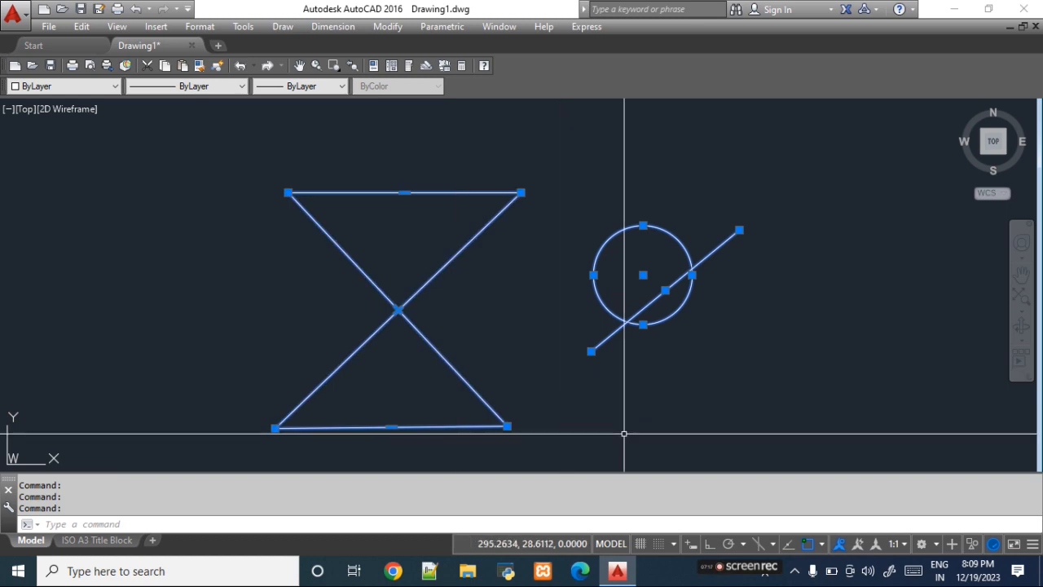
pyautogui.press('Delete')
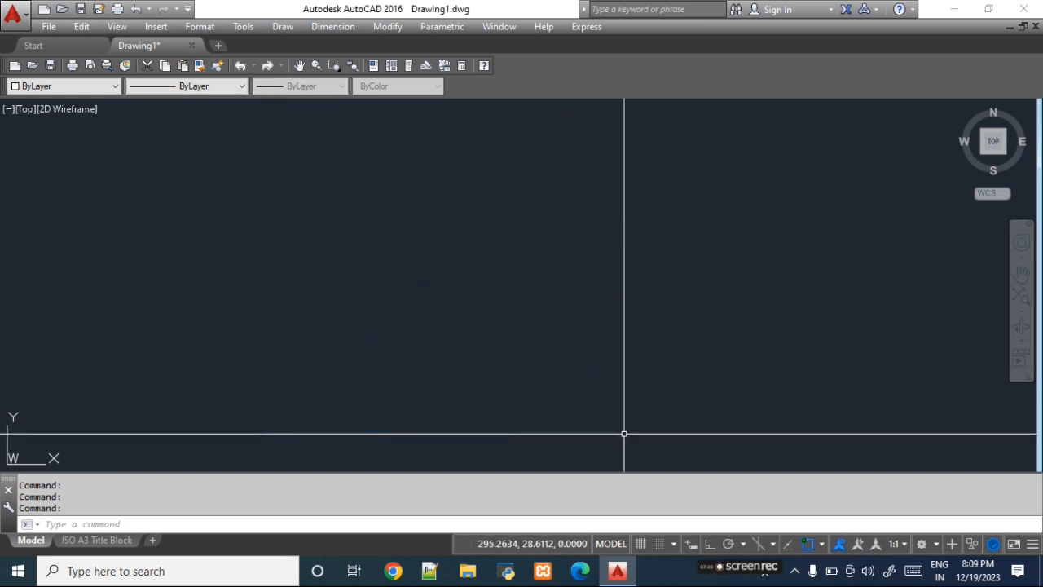
# Draw a closed, irregular zigzag polyline with twelve vertices across most of the drawing area.
pyautogui.write('z')
pyautogui.press('Return')
pyautogui.write('a')
pyautogui.press('Return')
pyautogui.write('pl')
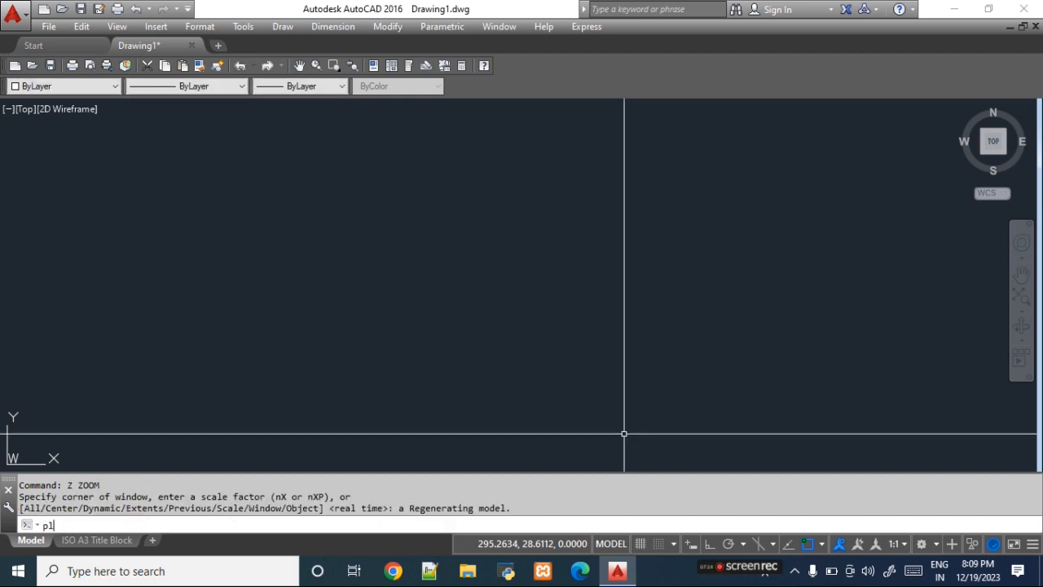
pyautogui.press('Return')
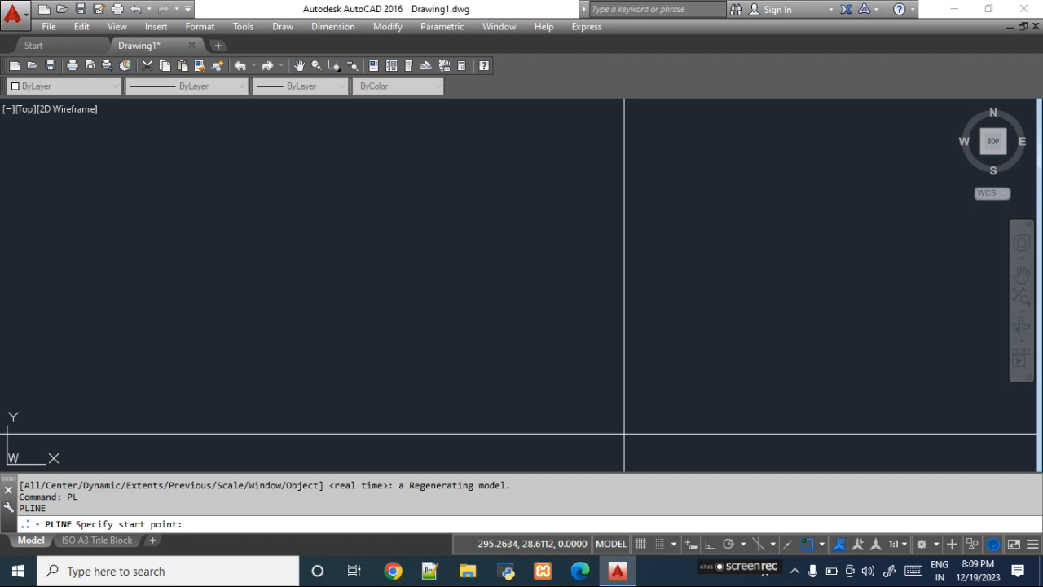
pyautogui.click(176, 236)
pyautogui.click(301, 149)
pyautogui.click(432, 242)
pyautogui.click(546, 171)
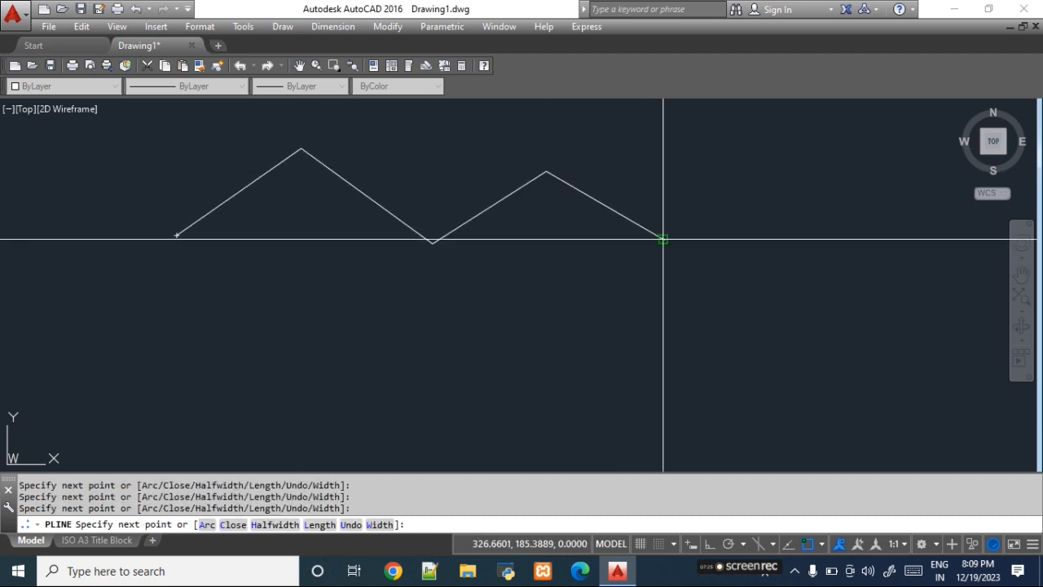
pyautogui.click(663, 240)
pyautogui.click(576, 356)
pyautogui.click(538, 418)
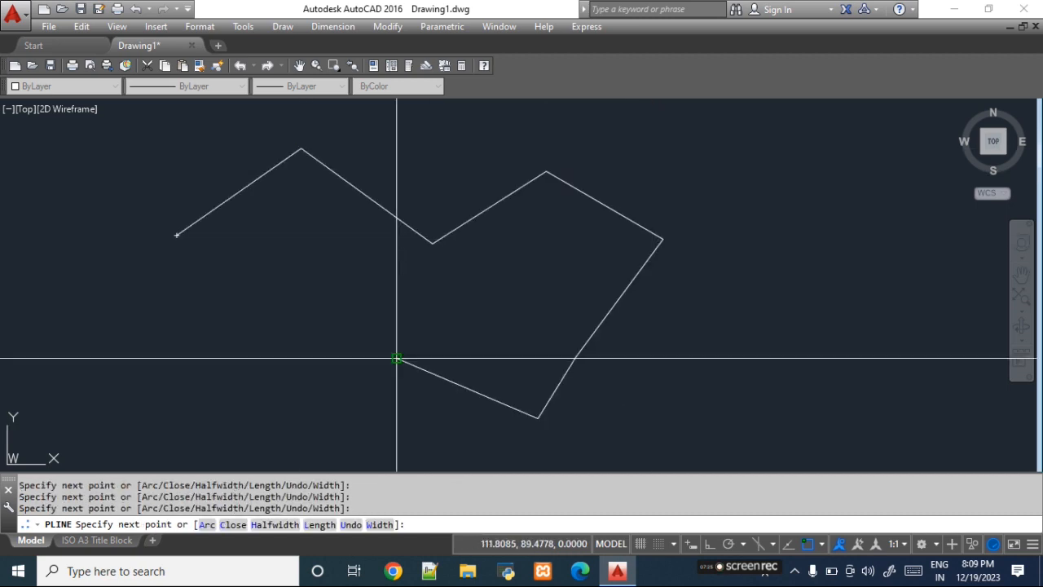
pyautogui.click(396, 358)
pyautogui.click(321, 423)
pyautogui.click(210, 334)
pyautogui.click(119, 359)
pyautogui.click(107, 289)
pyautogui.write('c')
pyautogui.press('Return')
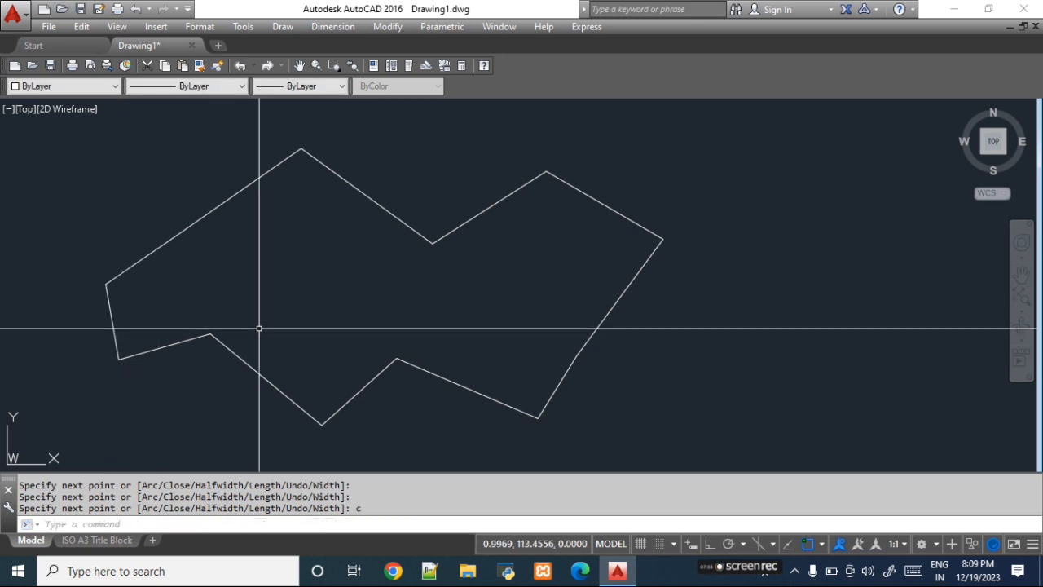
# Draw a circle with a radius of about 45, centred on the polyline's inward vertex at its lower left.
pyautogui.write('c')
pyautogui.press('Return')
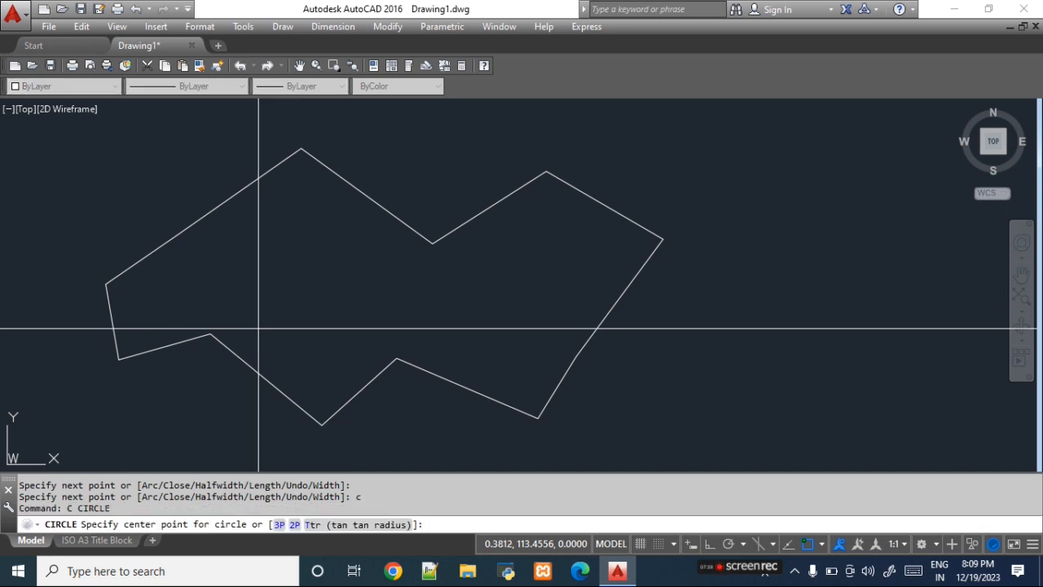
pyautogui.click(210, 334)
pyautogui.click(222, 389)
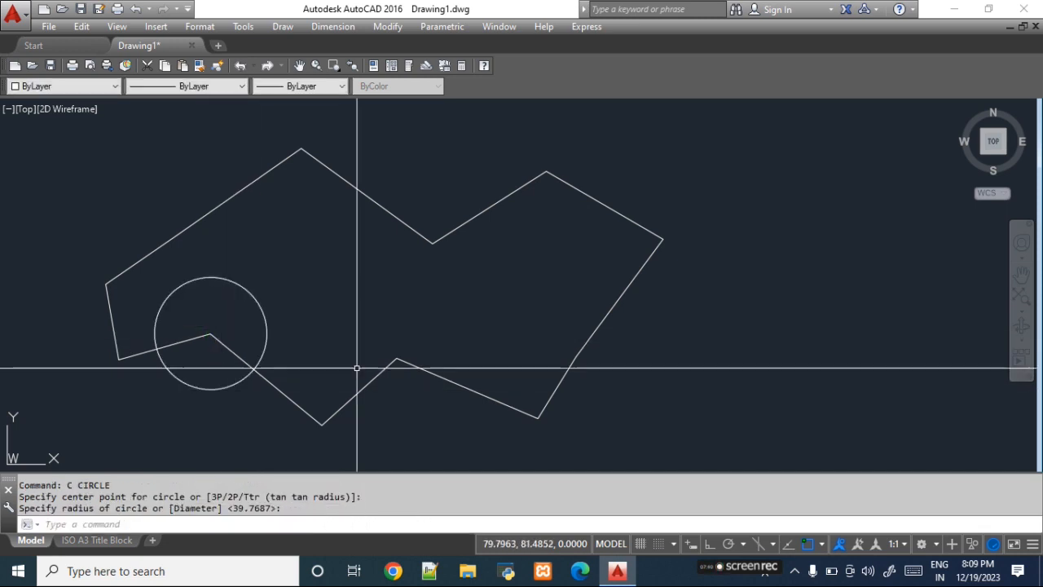
# Trim the circle's lower arc and the two polyline pieces inside it, leaving an arc-shaped notch in the outline.
pyautogui.write('tr')
pyautogui.press('Return')
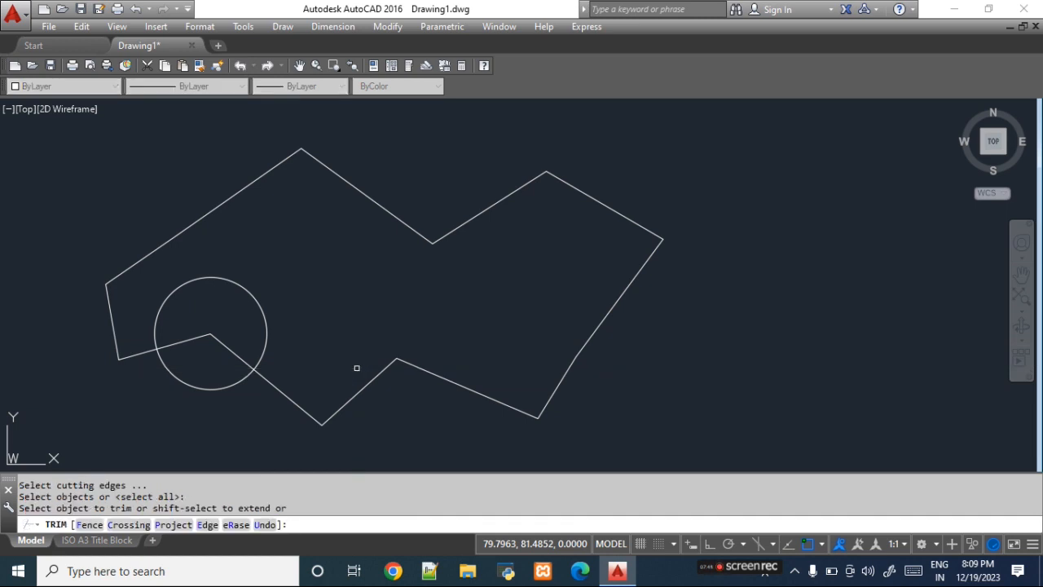
pyautogui.click(233, 386)
pyautogui.click(242, 358)
pyautogui.click(201, 336)
pyautogui.rightClick(219, 376)
pyautogui.click(289, 164)
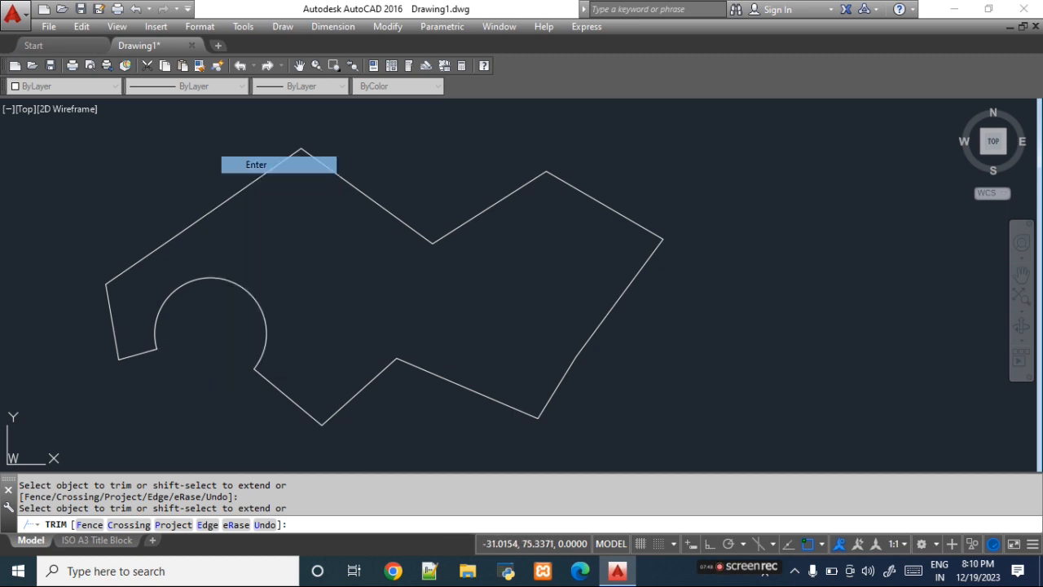
# Select the trimmed polyline to examine whether the arc is a separate object, and clear the selection.
pyautogui.click(278, 392)
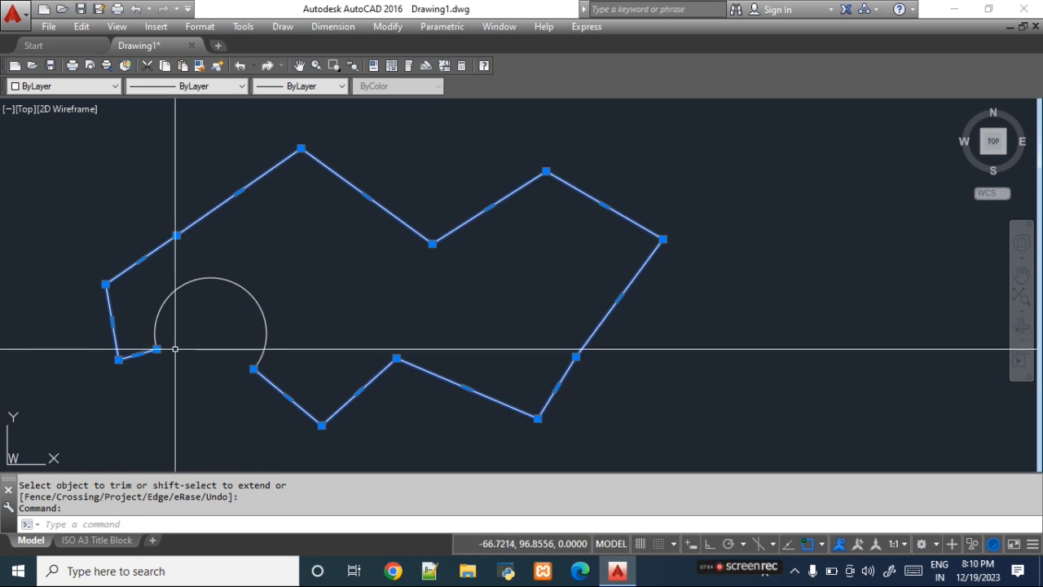
pyautogui.press('Escape')
pyautogui.press('Escape')
pyautogui.press('Escape')
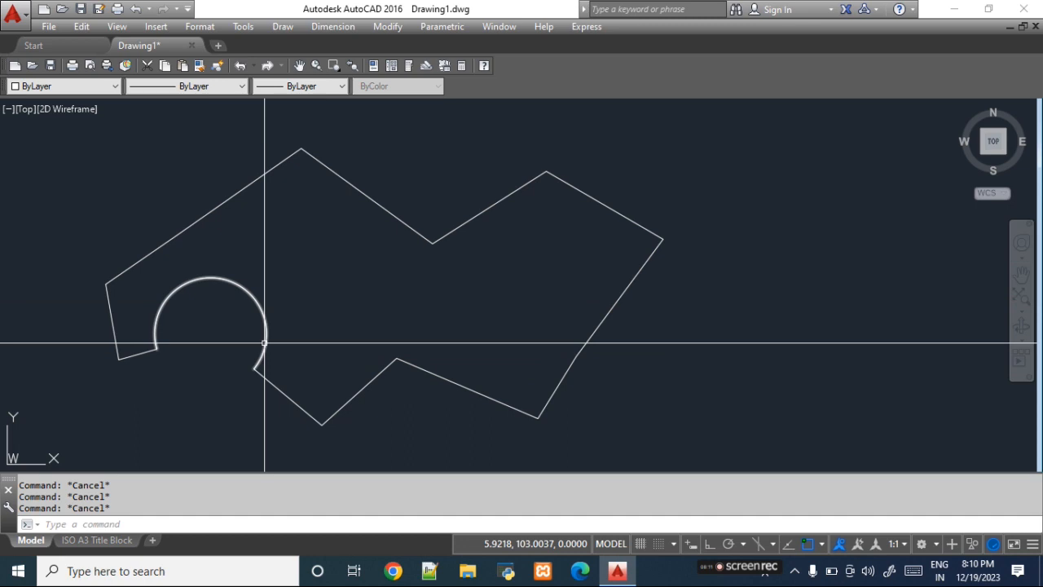
# Convert the trimmed polyline and the adjoining arc into a single region.
pyautogui.click(279, 30)
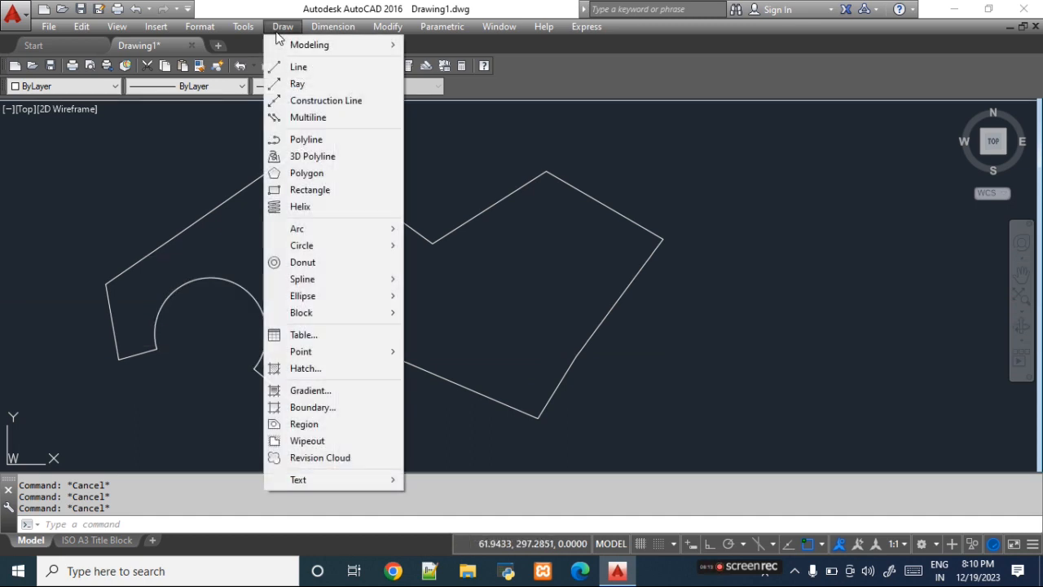
pyautogui.click(327, 423)
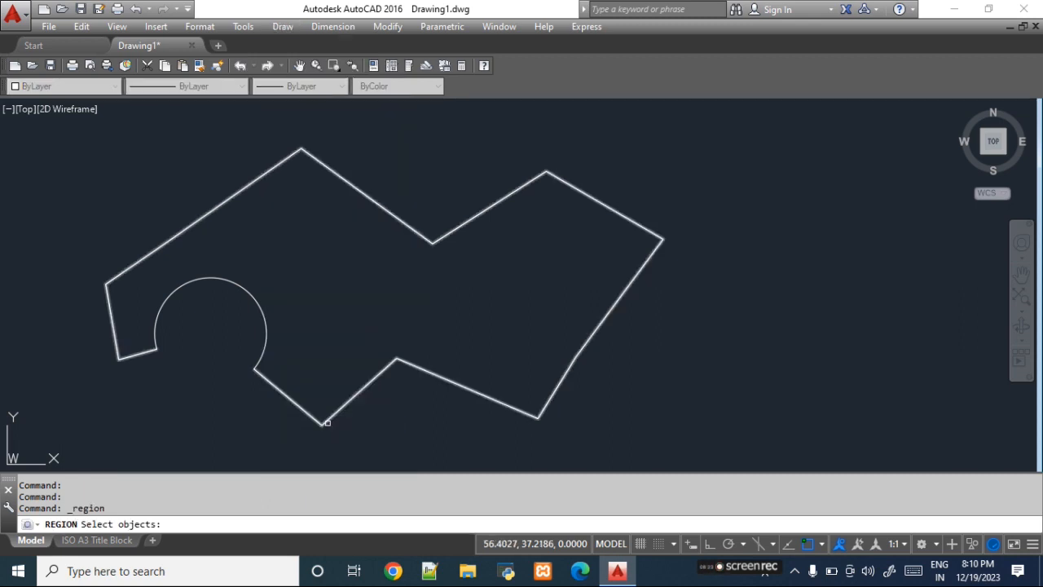
pyautogui.click(272, 382)
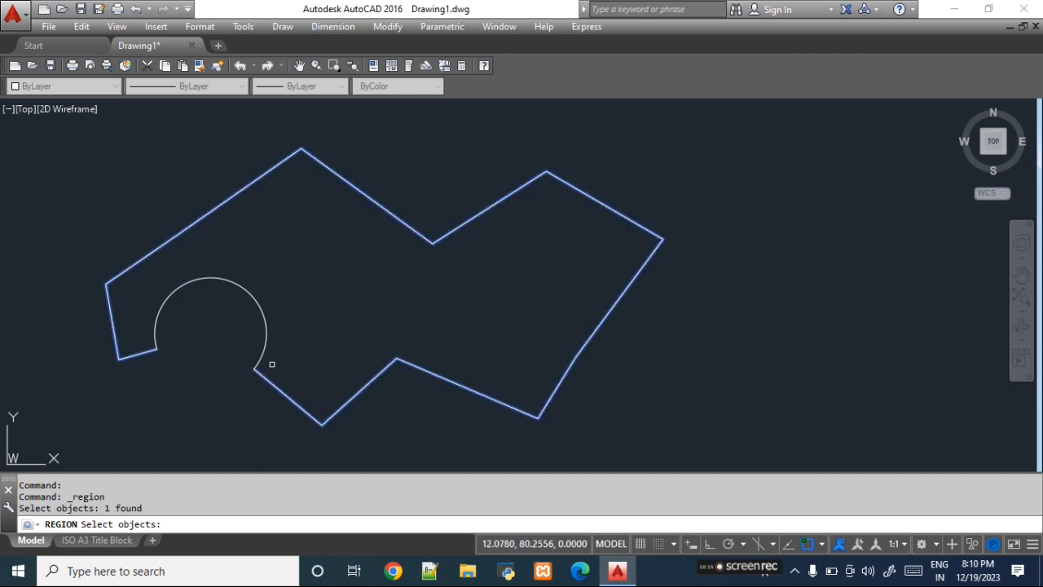
pyautogui.click(264, 349)
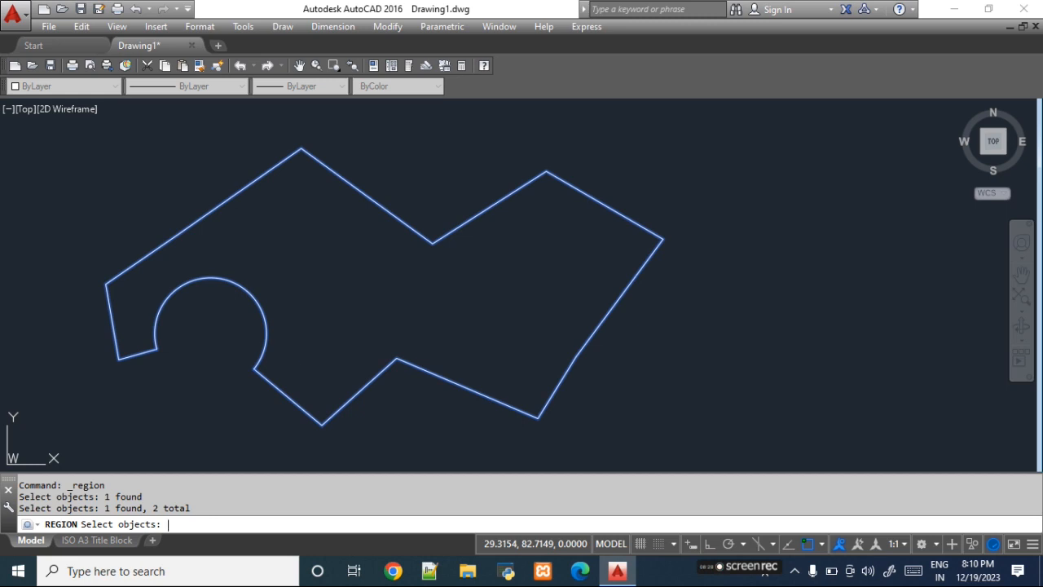
pyautogui.press('Return')
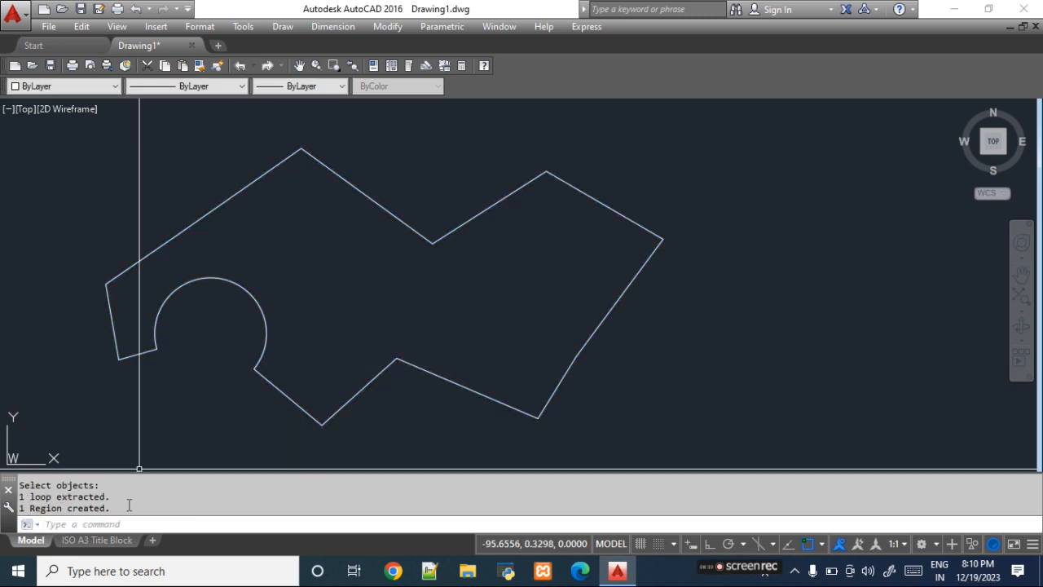
# Select the new region to examine it as one object, and erase it.
pyautogui.click(286, 397)
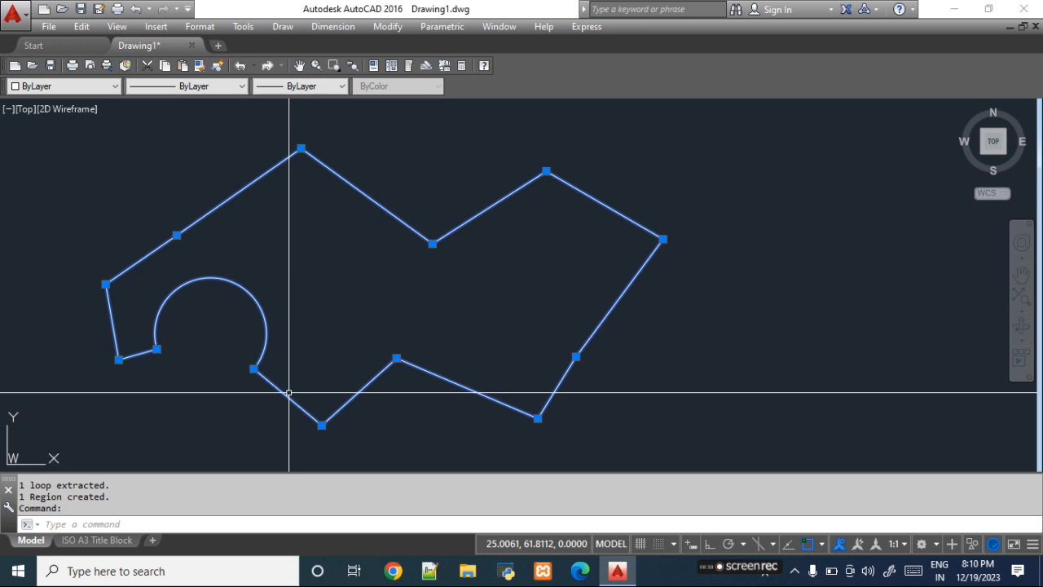
pyautogui.press('Delete')
# Draw a rectangle in the upper middle of the drawing area.
pyautogui.write('z')
pyautogui.press('Return')
pyautogui.write('a')
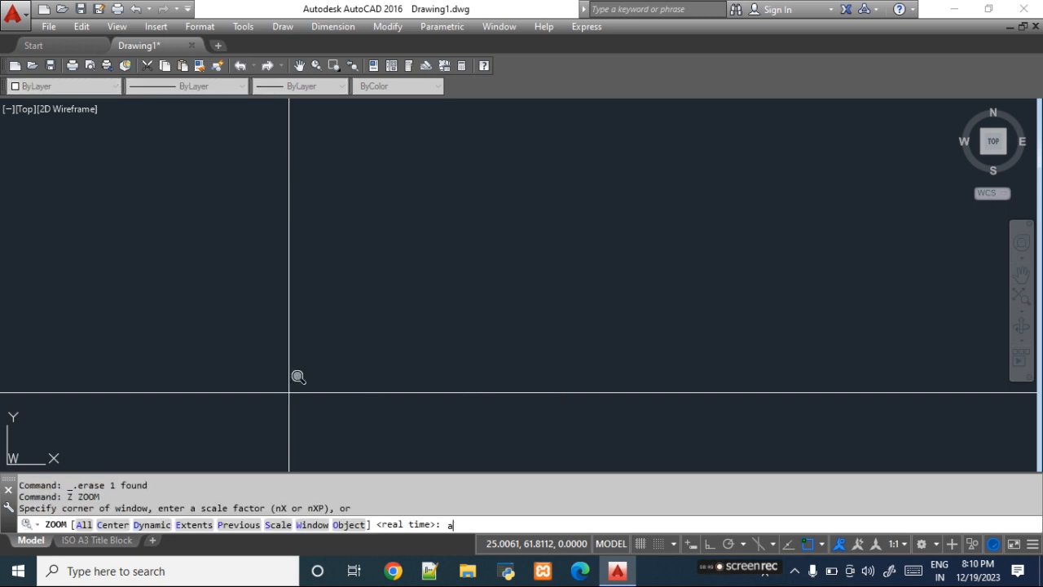
pyautogui.press('Return')
pyautogui.write('rec')
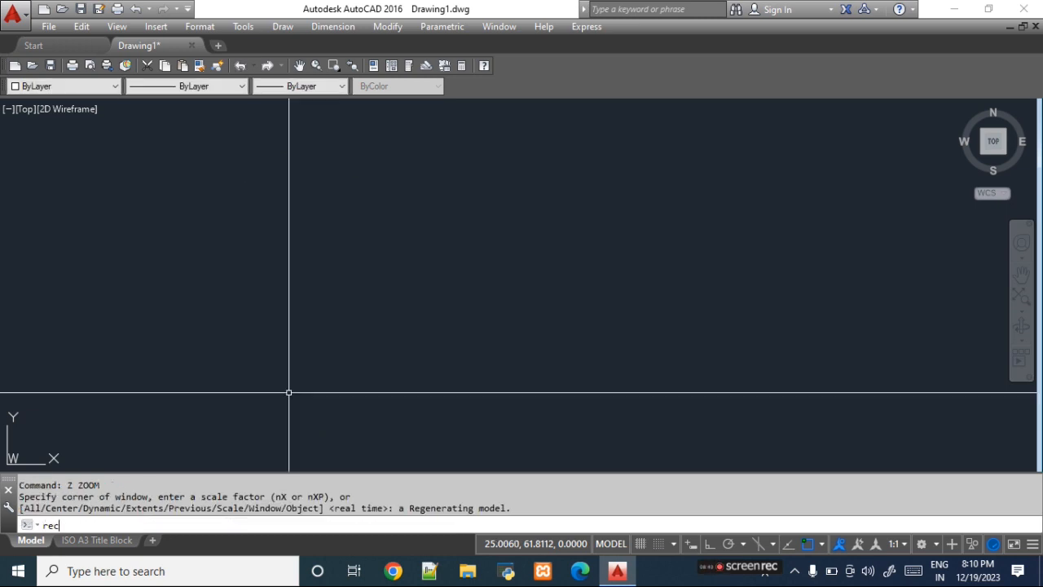
pyautogui.press('Return')
pyautogui.click(304, 164)
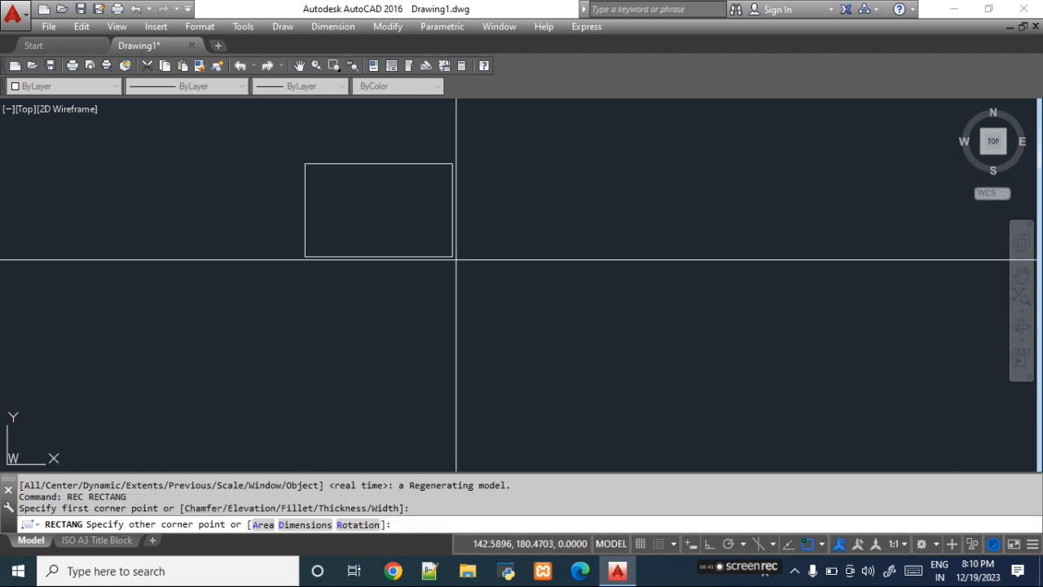
pyautogui.click(528, 314)
# Draw a circle centred on the rectangle's lower-right corner, large enough to cross its right and bottom sides.
pyautogui.write('c')
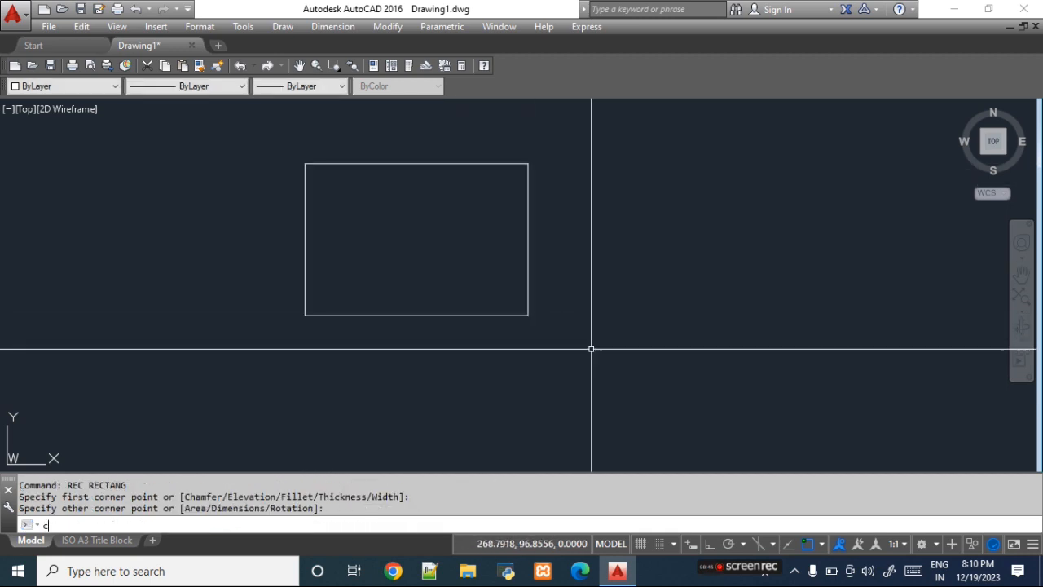
pyautogui.press('Return')
pyautogui.click(528, 315)
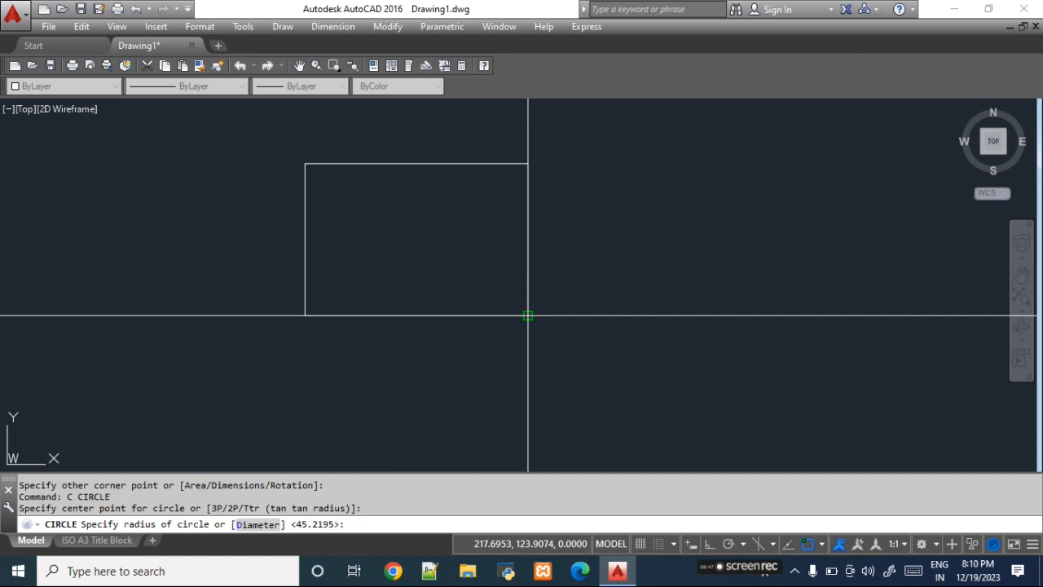
pyautogui.click(607, 392)
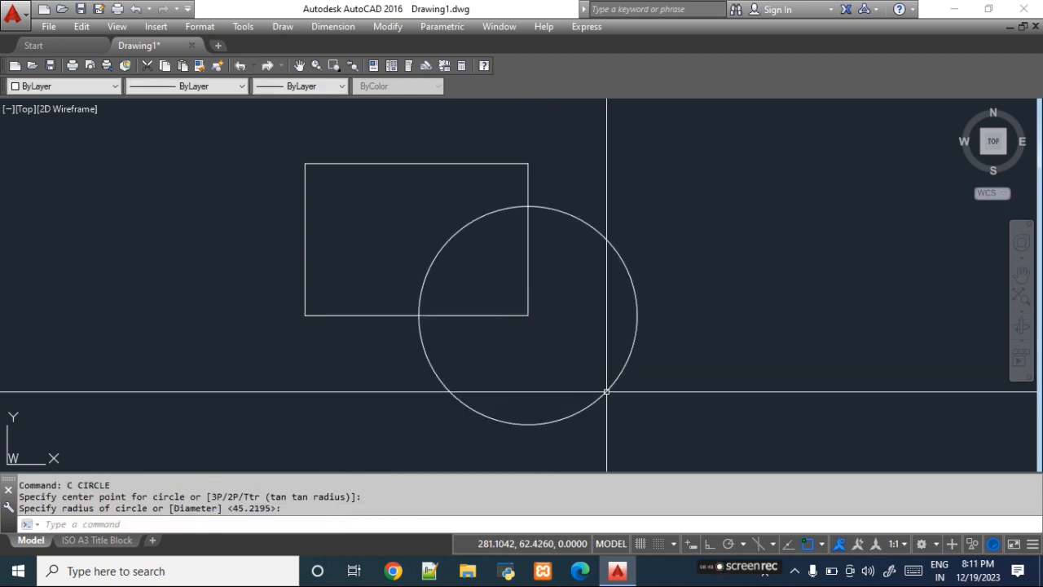
# Turn off object snap, and select the circle and the rectangle to examine them as separate objects.
pyautogui.click(807, 544)
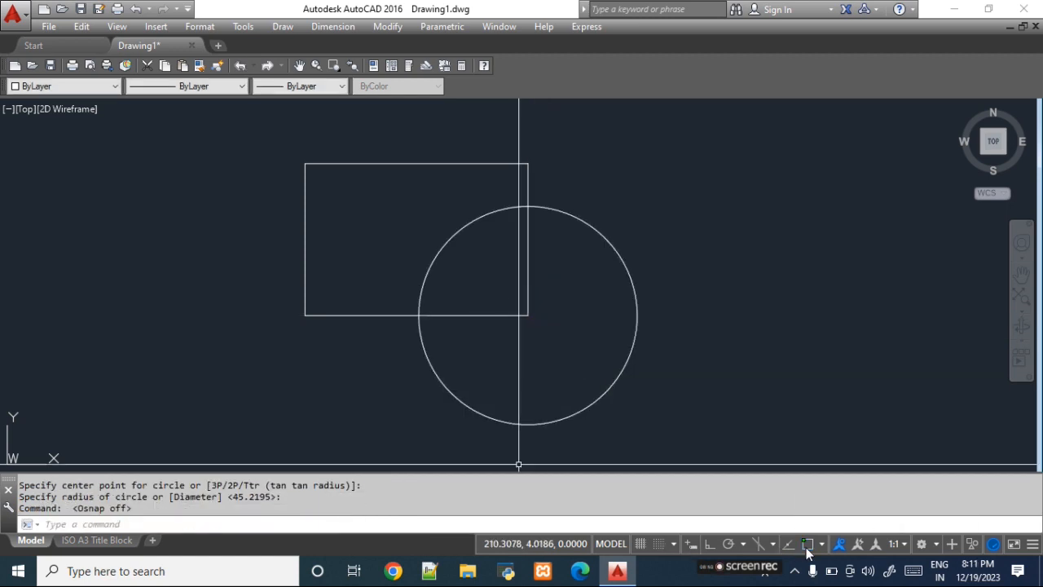
pyautogui.click(609, 391)
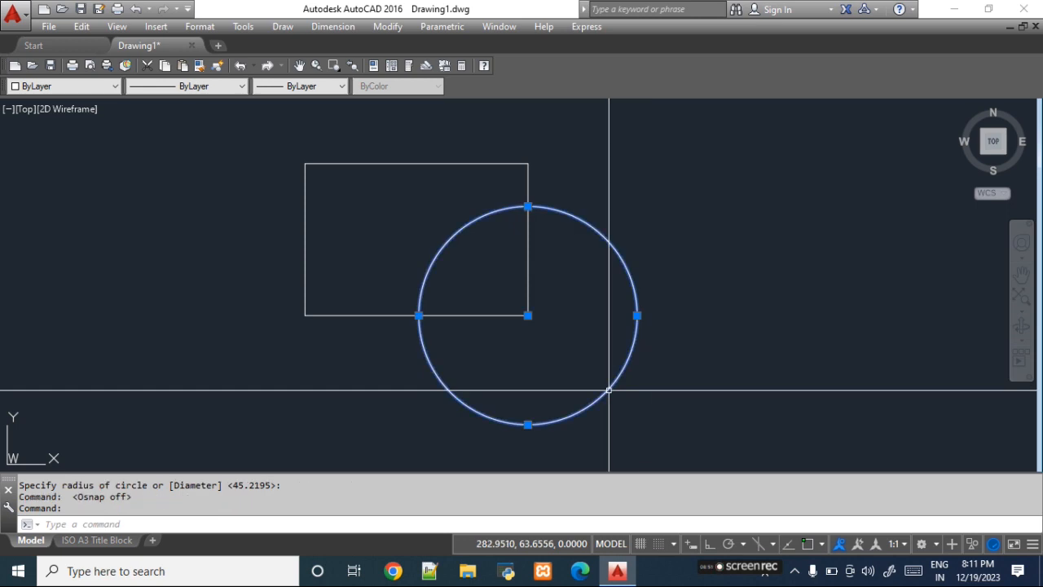
pyautogui.click(387, 314)
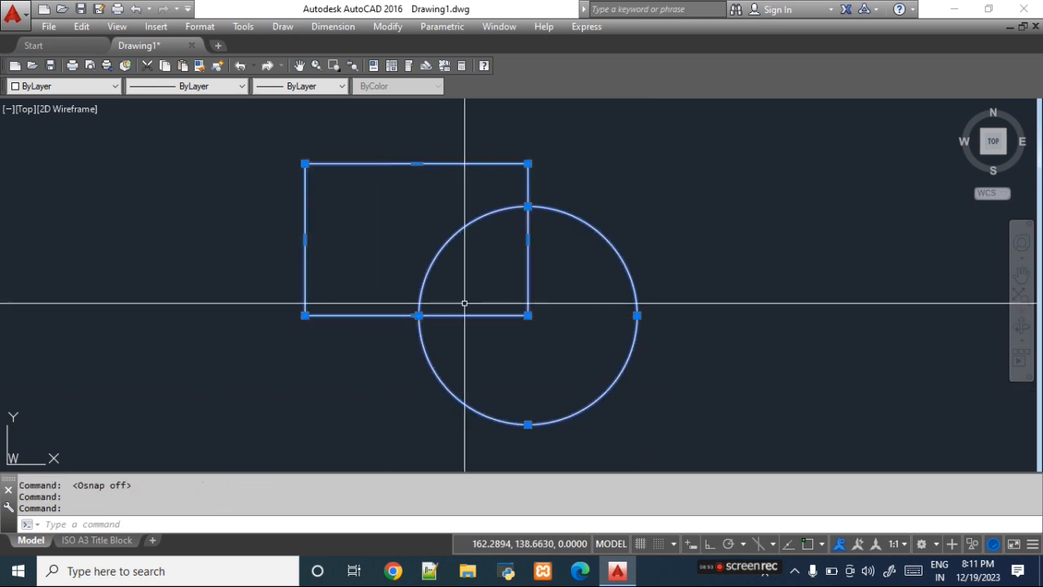
pyautogui.press('Escape')
pyautogui.press('Escape')
pyautogui.press('Escape')
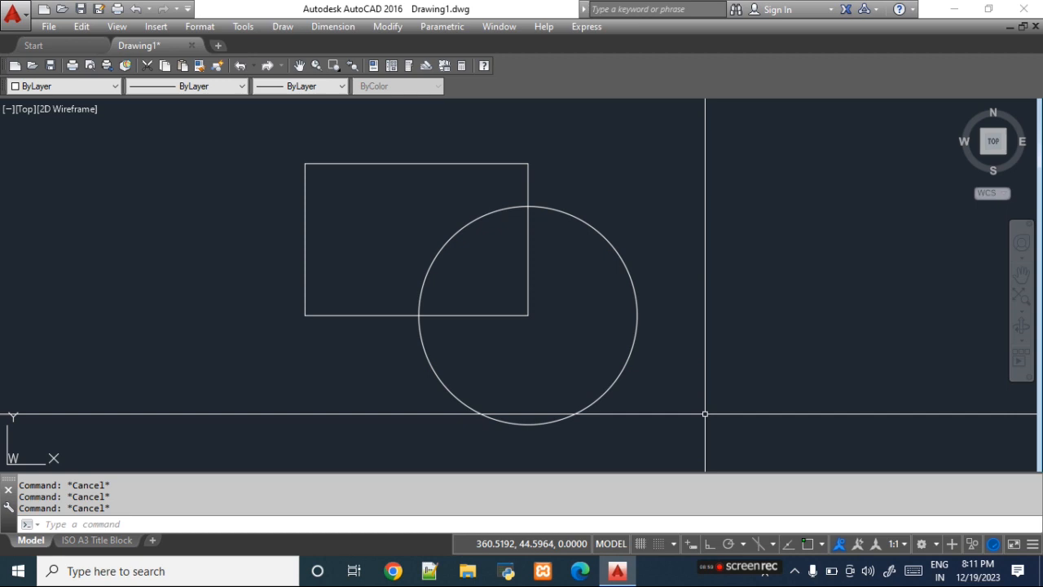
# Try stretching the rectangle's lower-right corner to a point above its top side, and undo the grip edit.
pyautogui.click(499, 309)
pyautogui.click(490, 318)
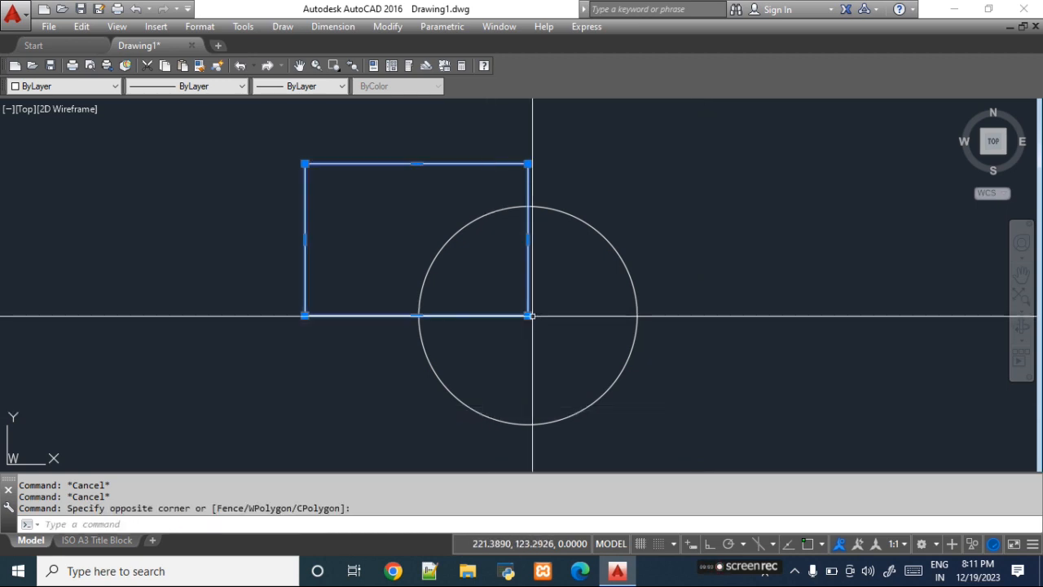
pyautogui.click(528, 315)
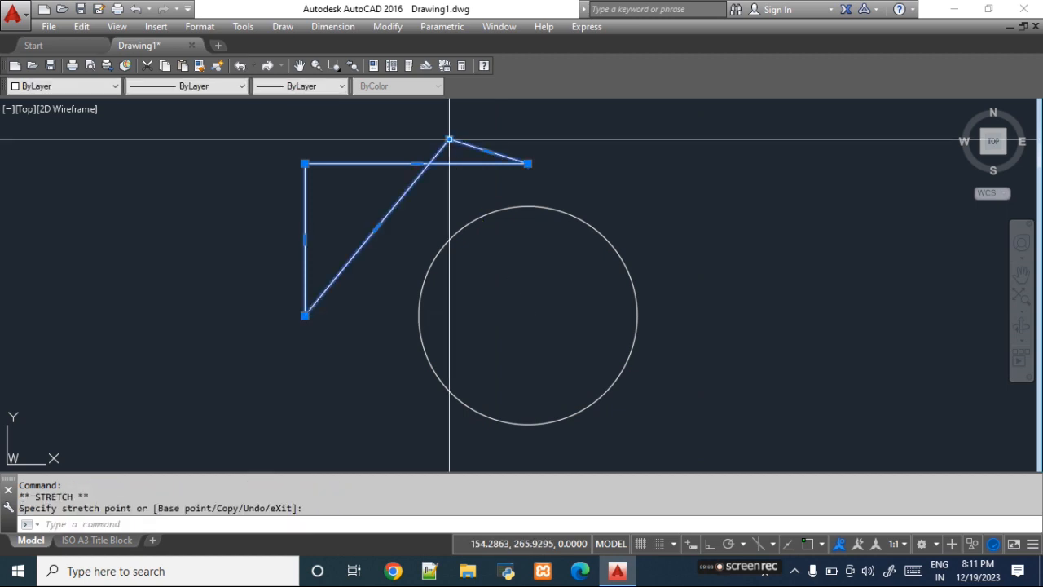
pyautogui.click(449, 141)
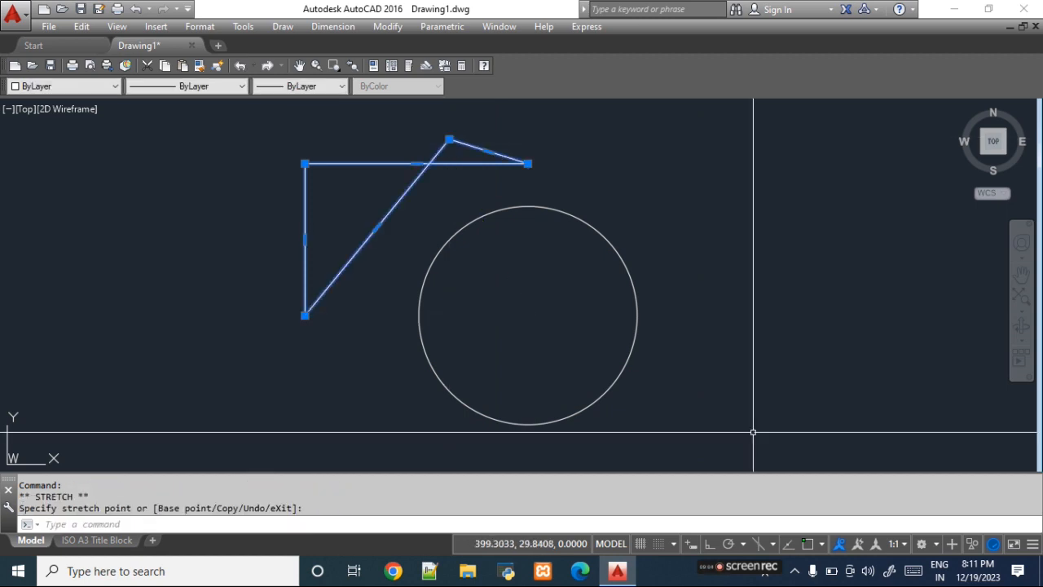
pyautogui.write('u')
pyautogui.press('Return')
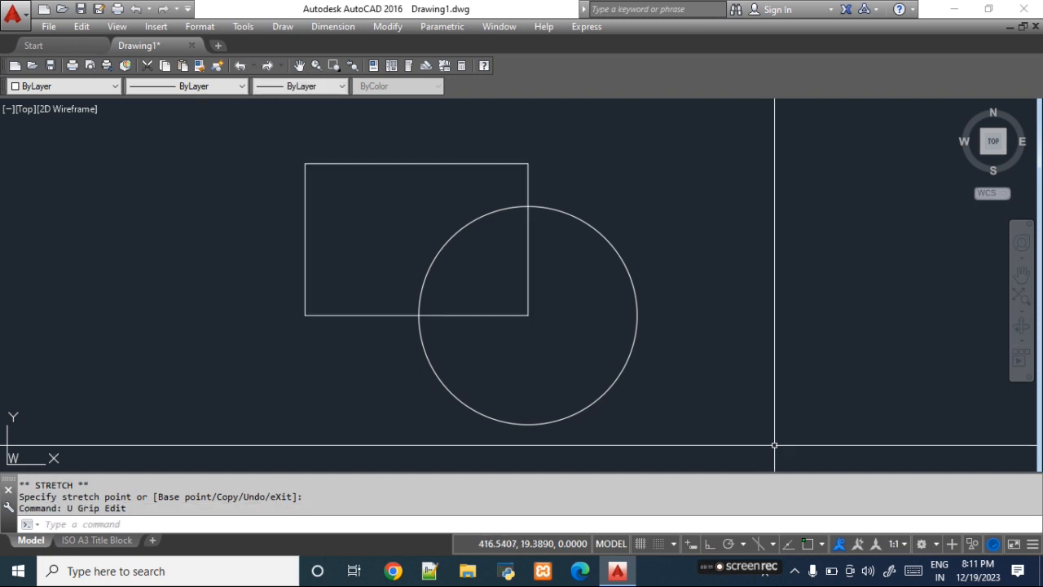
# Extrude the overlapping circle and rectangle together as solids with a height of 30.
pyautogui.click(285, 26)
pyautogui.moveTo(308, 49)
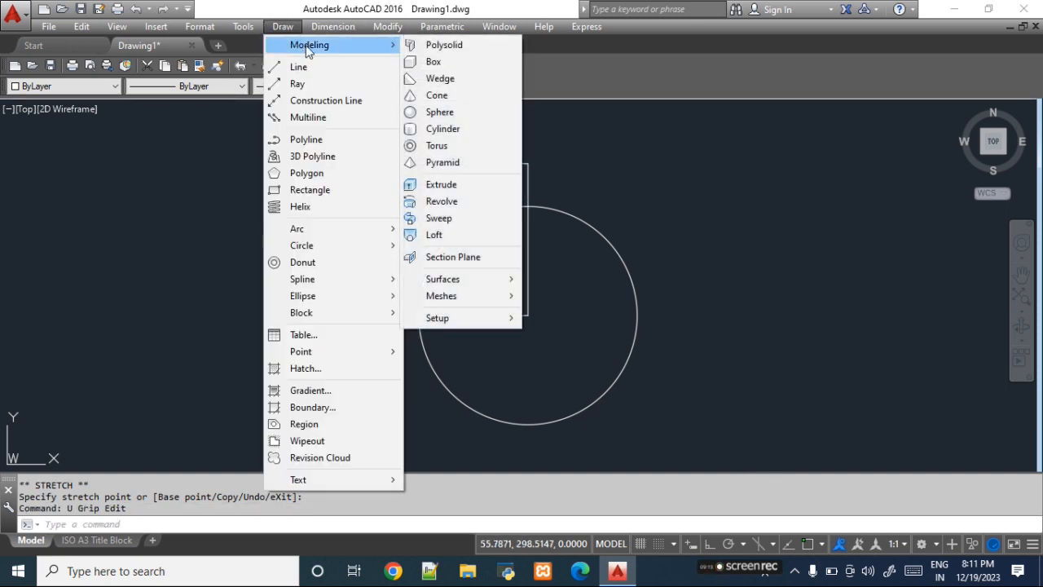
pyautogui.click(453, 187)
pyautogui.click(472, 217)
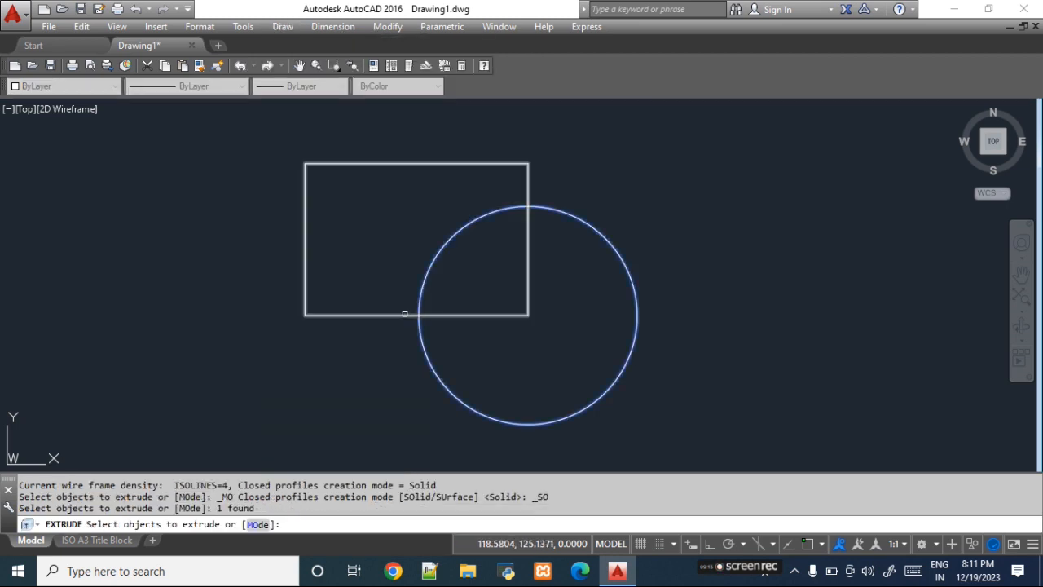
pyautogui.click(405, 313)
pyautogui.press('Return')
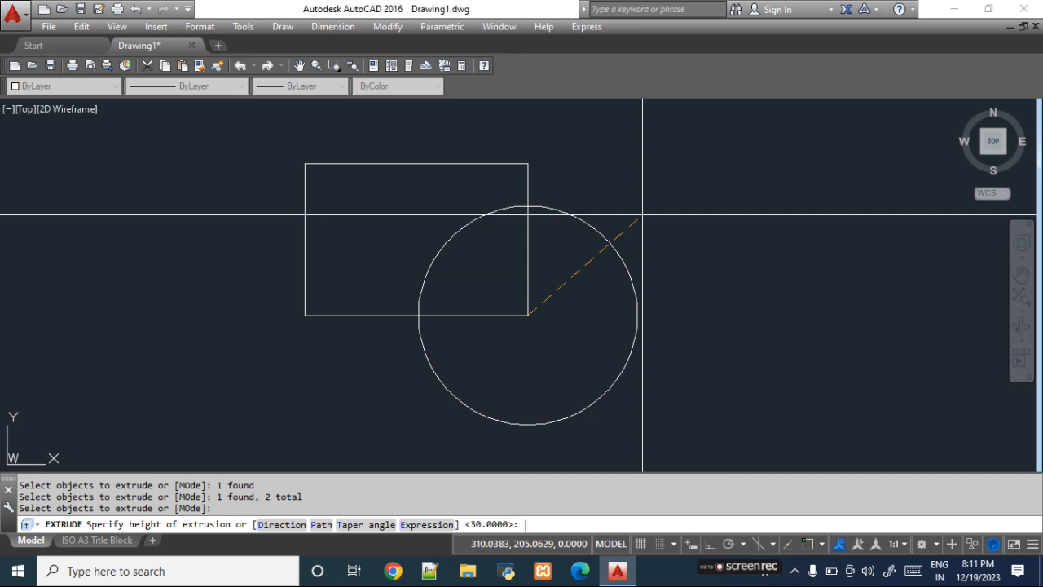
pyautogui.press('Return')
# Set the viewpoint to 1,1,1 to show the extruded solids isometrically.
pyautogui.write('-vp')
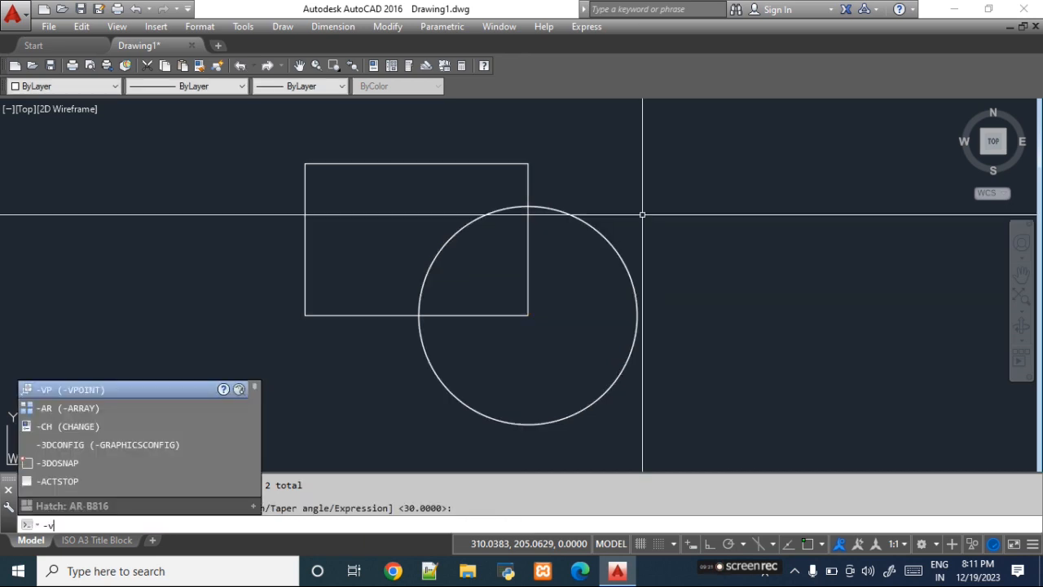
pyautogui.press('Return')
pyautogui.write('1,')
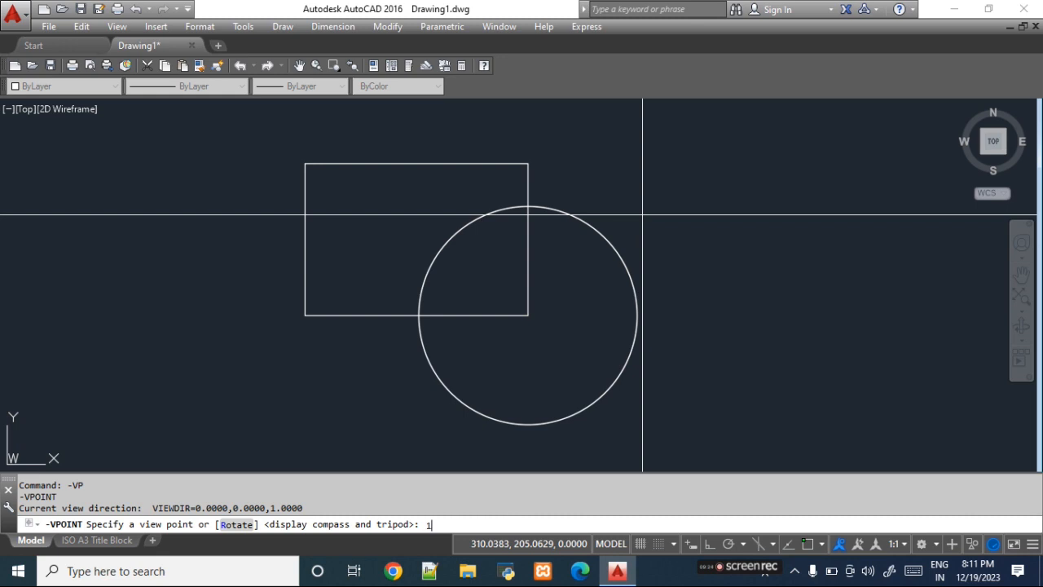
pyautogui.write('1,1')
pyautogui.press('Return')
# Preview the overlapping solids in the Conceptual and the Realistic visual styles.
pyautogui.write('sha')
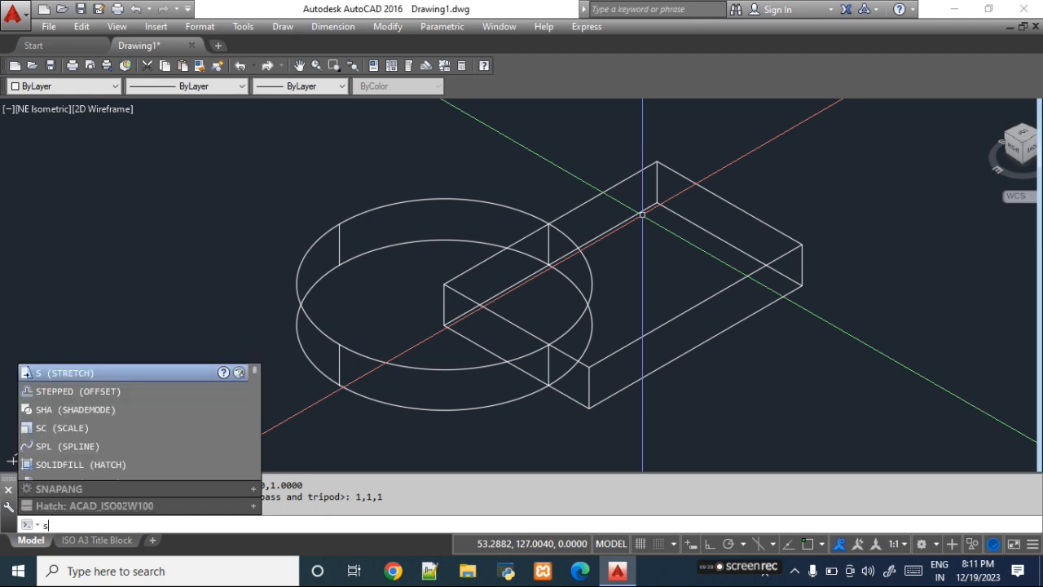
pyautogui.press('Return')
pyautogui.write('c')
pyautogui.press('Return')
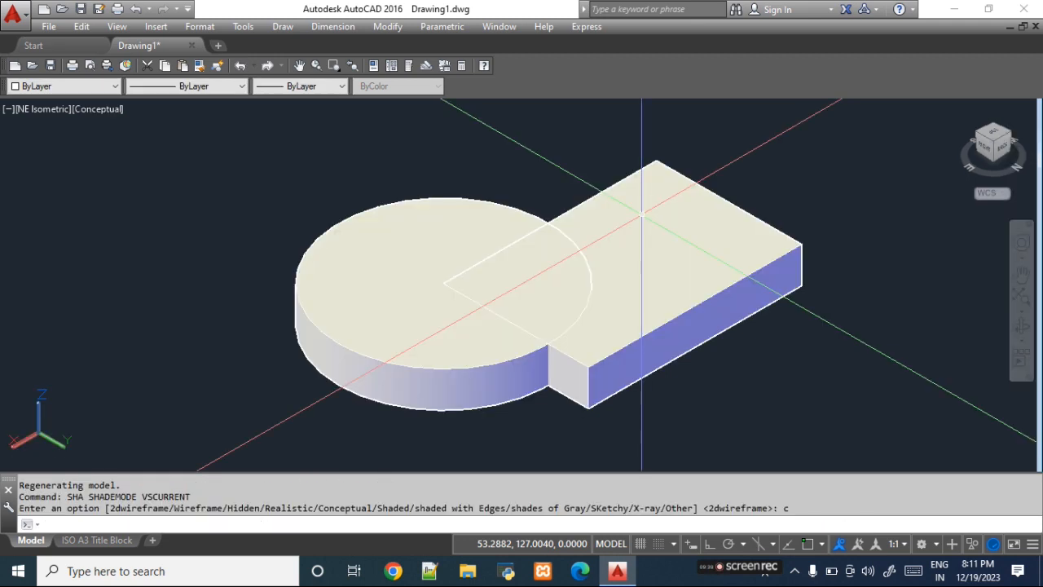
pyautogui.scroll(2, 641, 213)
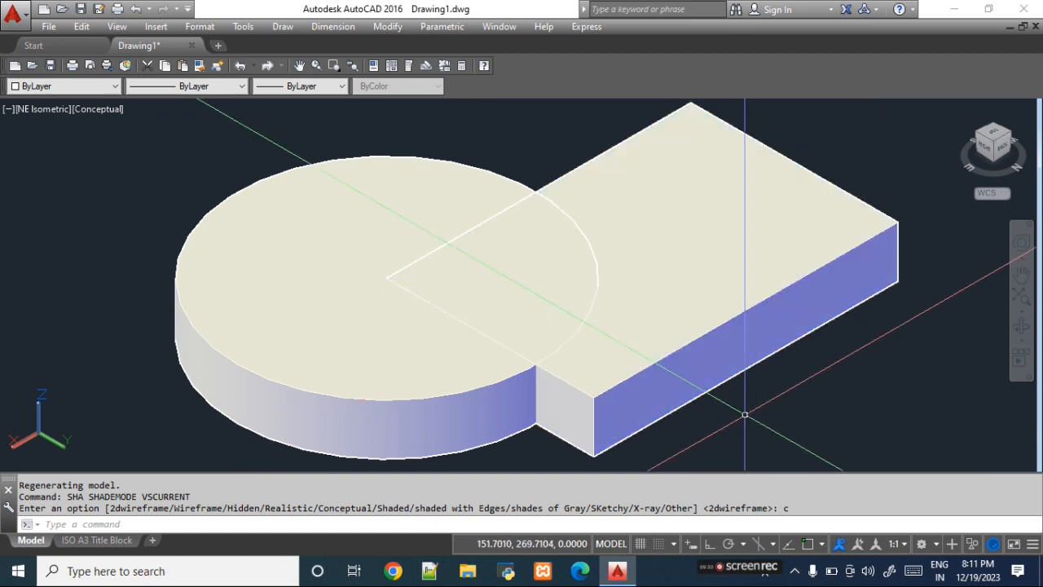
pyautogui.scroll(-3, 744, 414)
pyautogui.scroll(2, 745, 415)
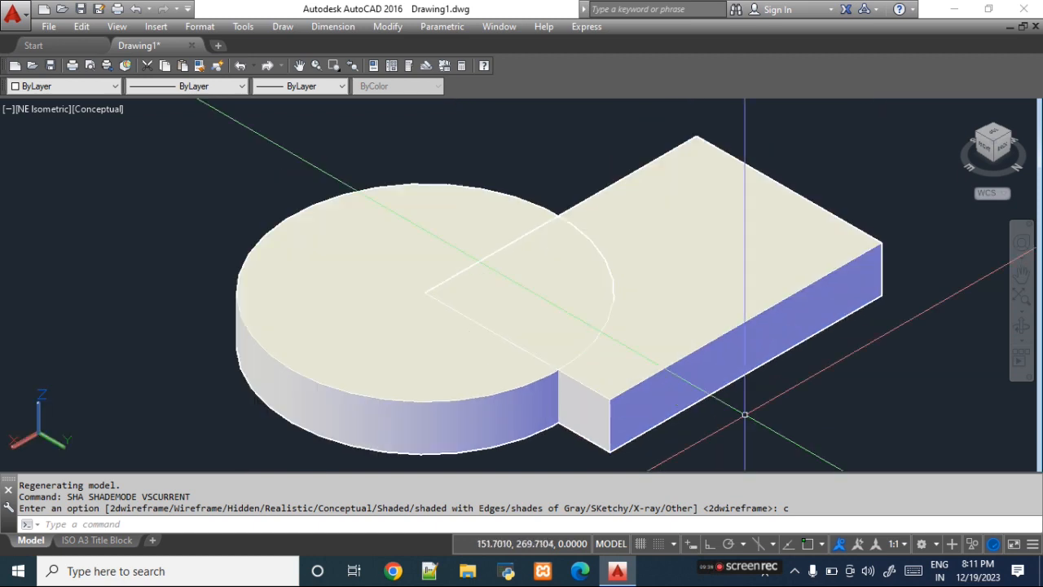
pyautogui.press('Return')
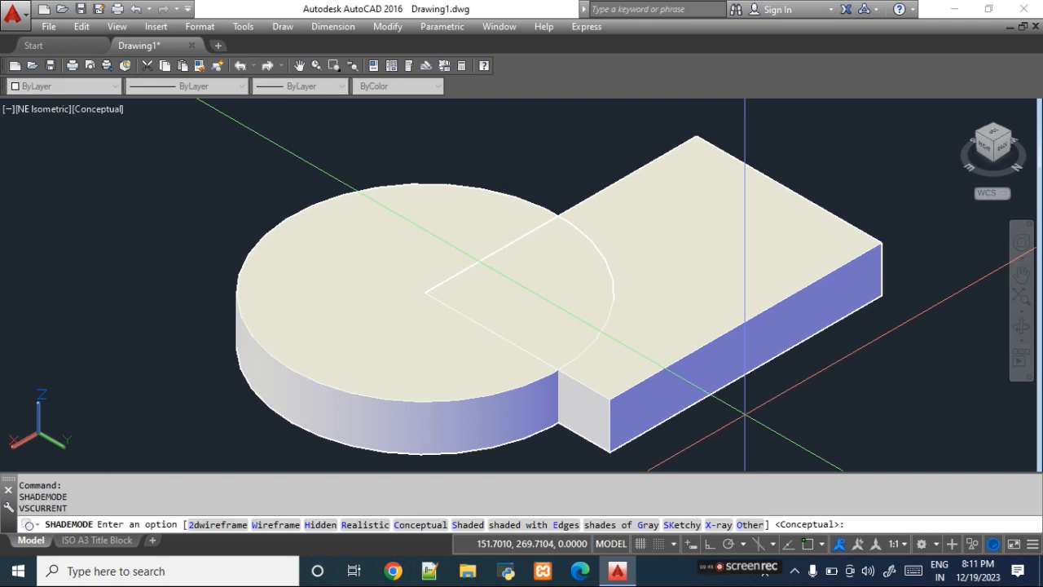
pyautogui.write('r')
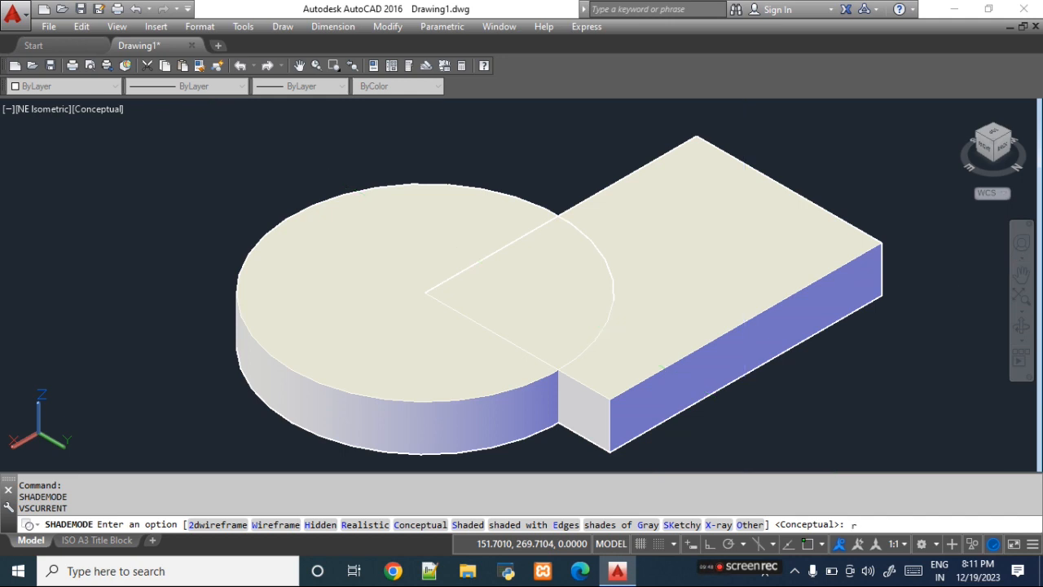
pyautogui.press('Return')
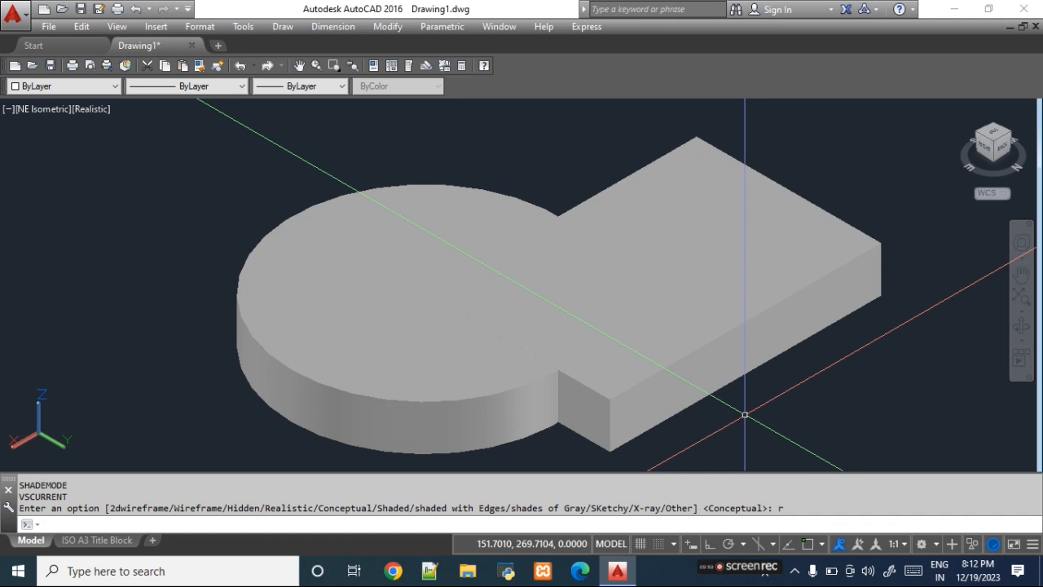
# Set the visual style of the overlapping solids to Shades of Gray.
pyautogui.press('Return')
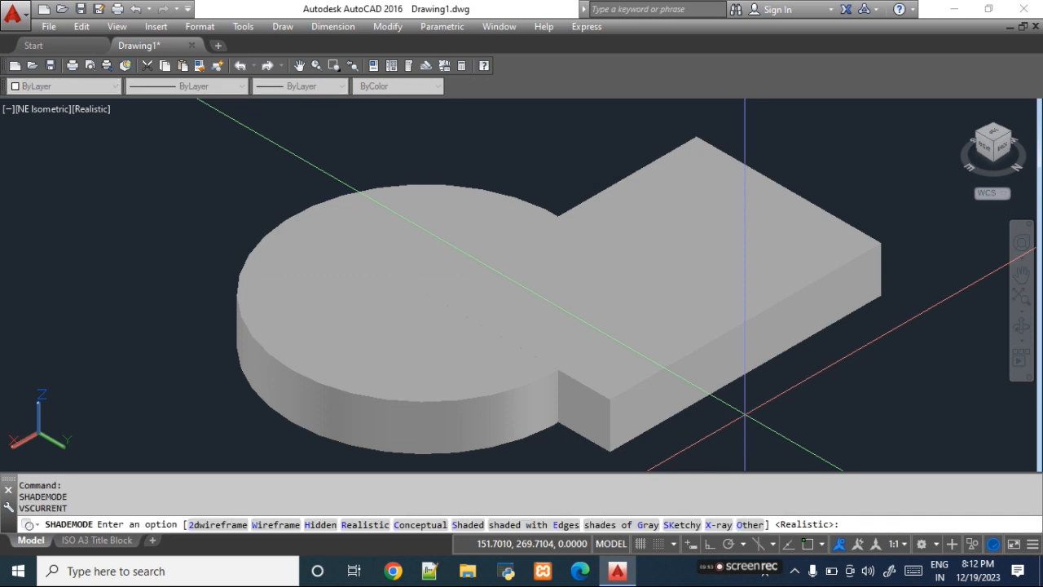
pyautogui.write('g')
pyautogui.press('Return')
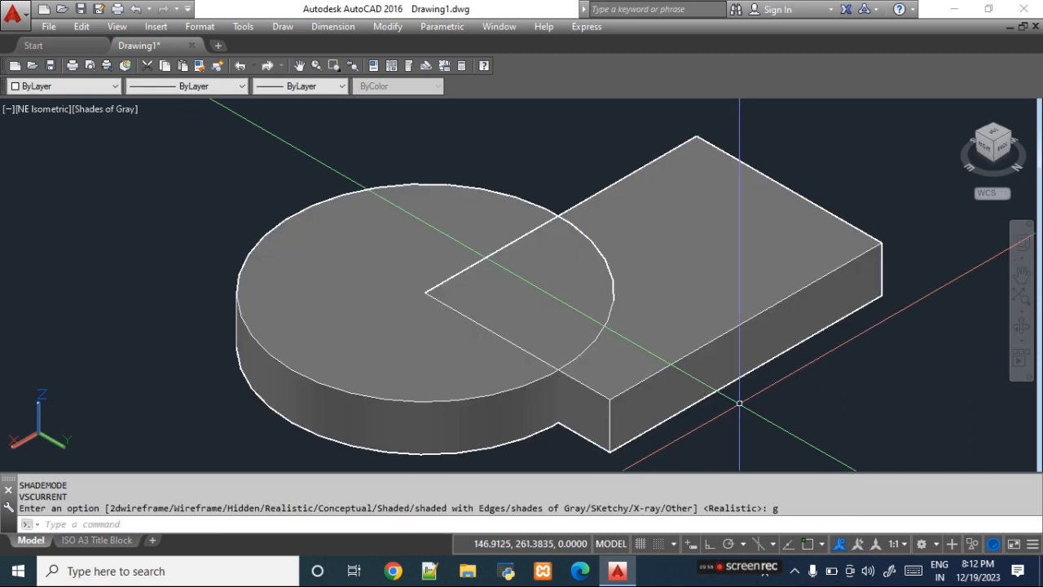
pyautogui.scroll(-2, 740, 402)
pyautogui.scroll(2, 799, 423)
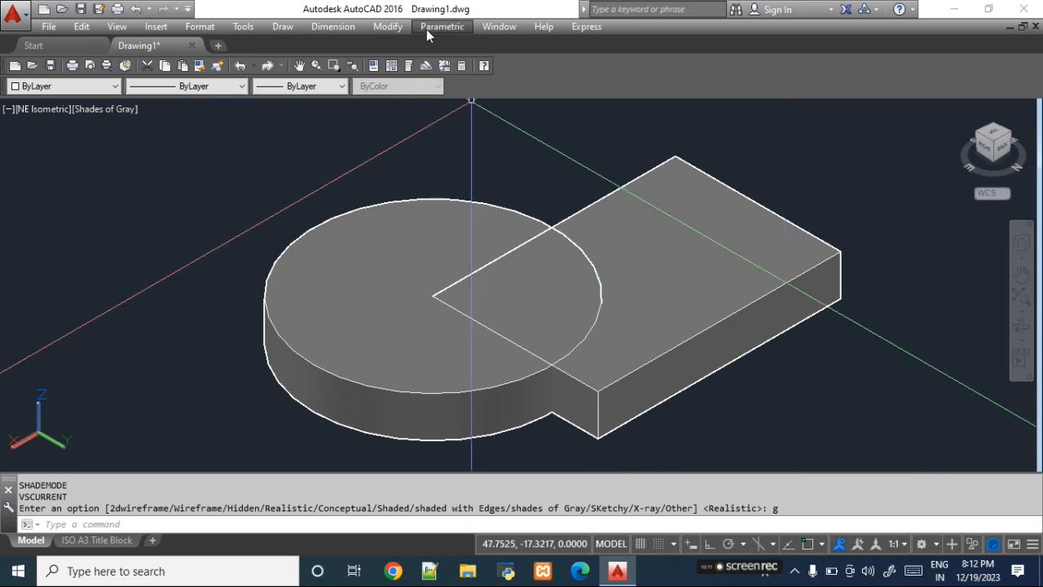
# Combine the box and the cylinder into one solid with Union, and undo the union.
pyautogui.click(397, 26)
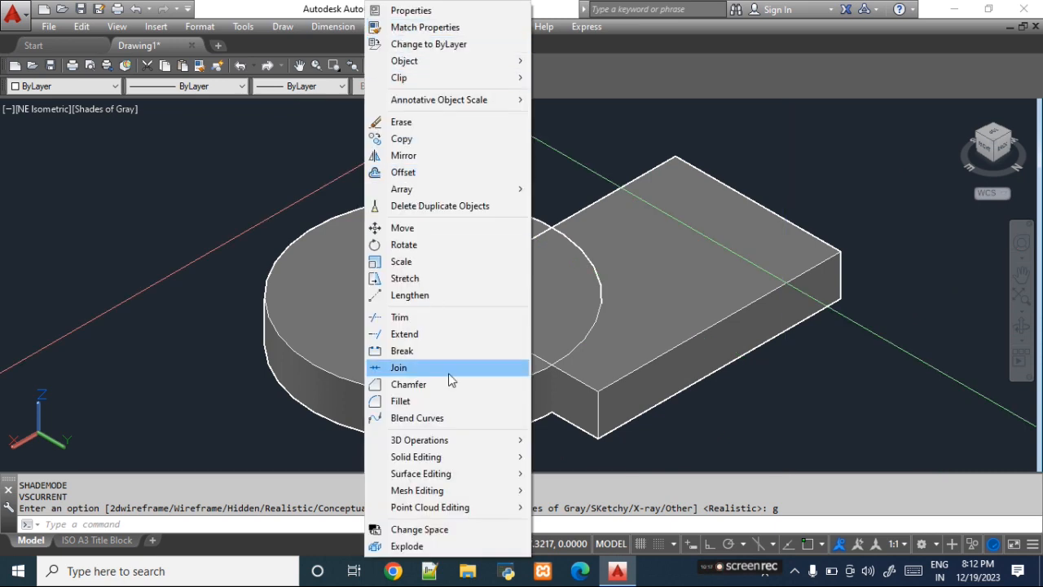
pyautogui.moveTo(463, 462)
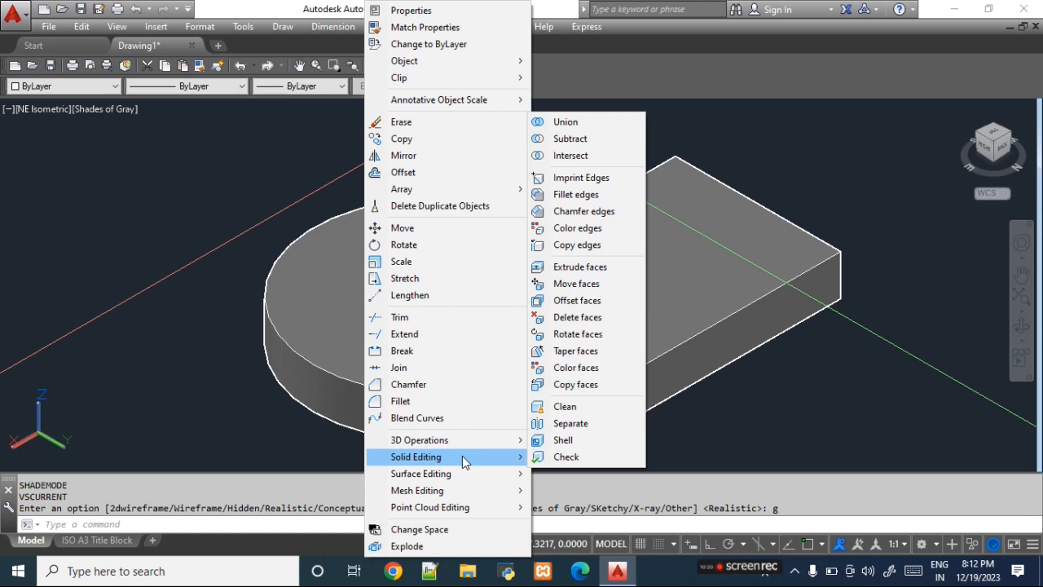
pyautogui.click(588, 128)
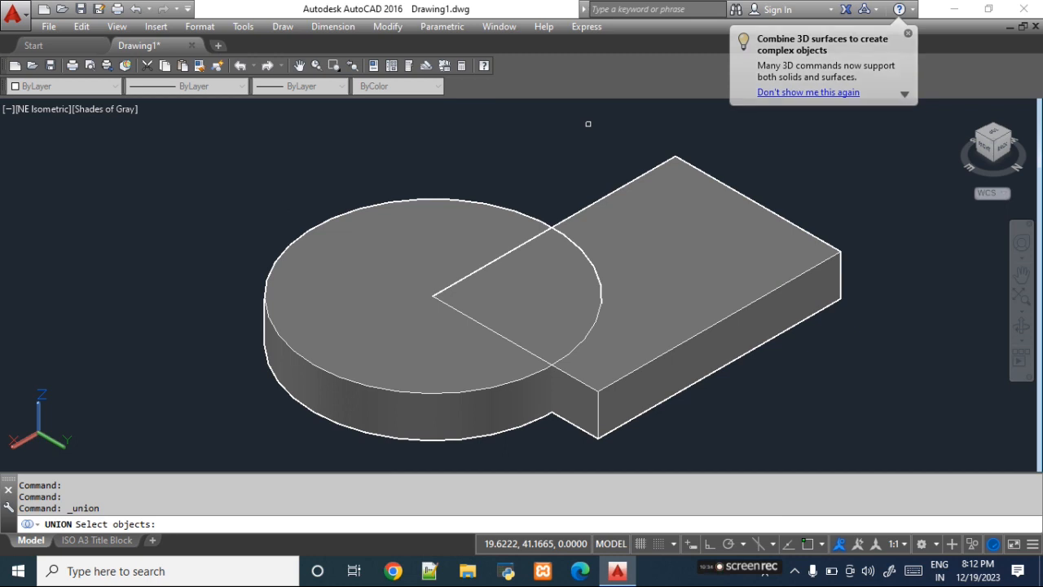
pyautogui.click(610, 375)
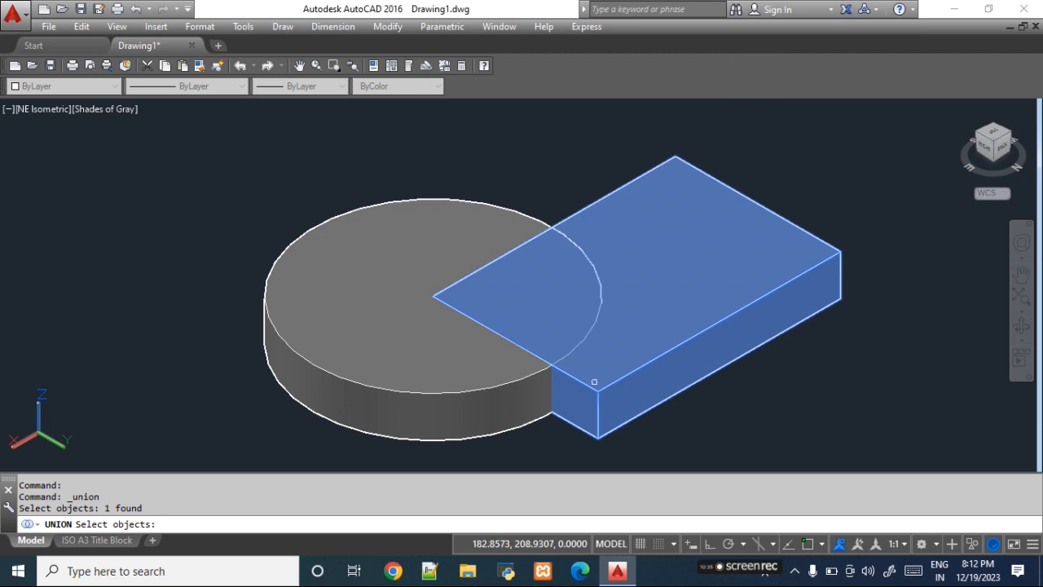
pyautogui.click(500, 382)
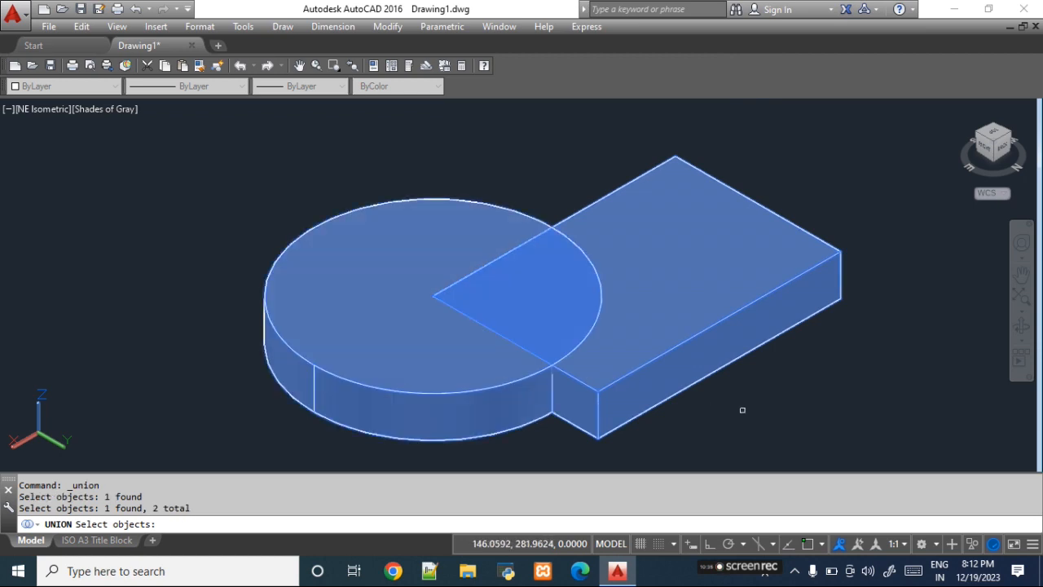
pyautogui.press('Return')
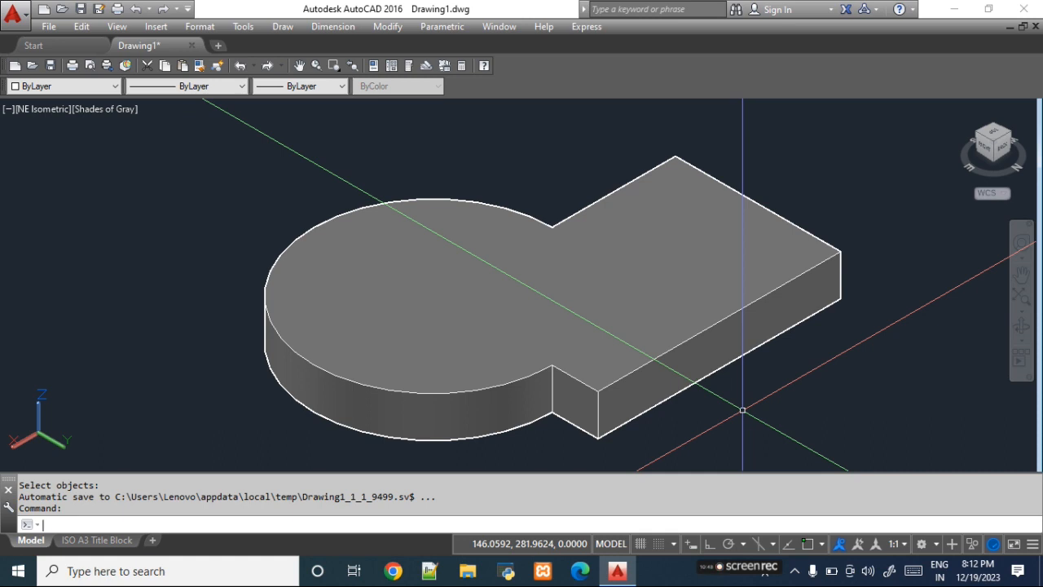
pyautogui.write('U')
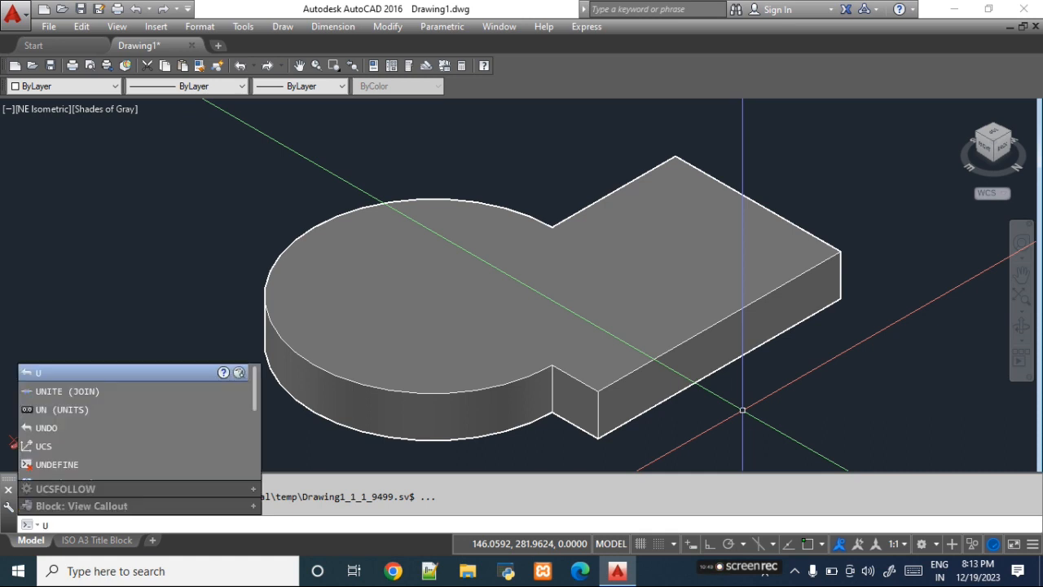
pyautogui.press('Return')
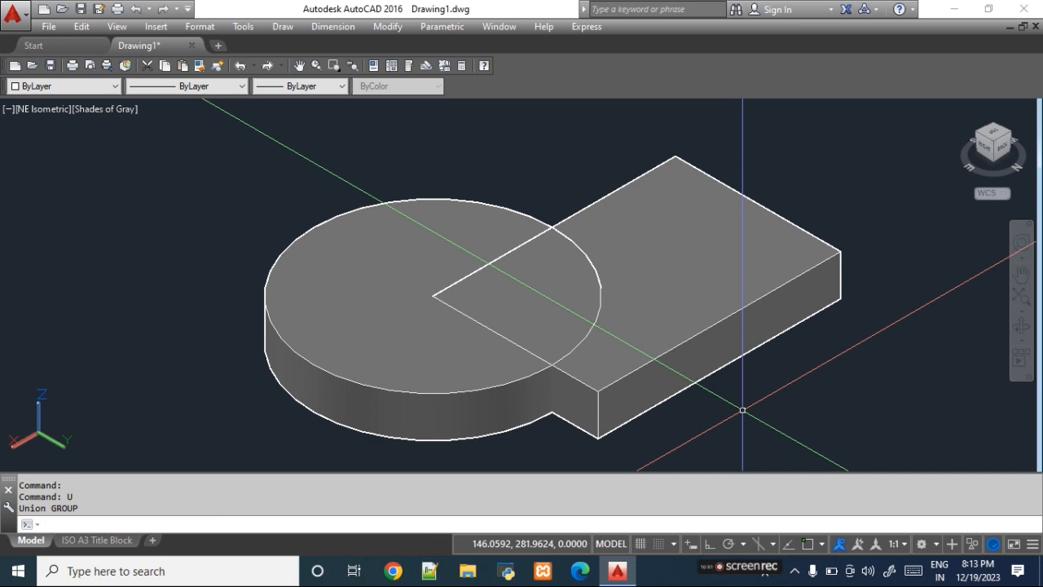
pyautogui.write('UNI')
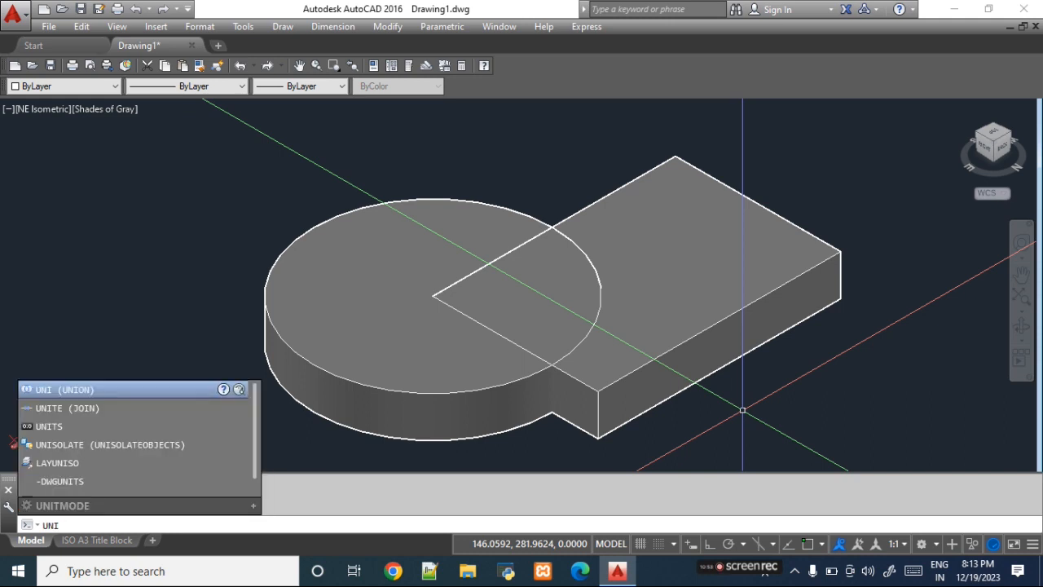
pyautogui.press('Return')
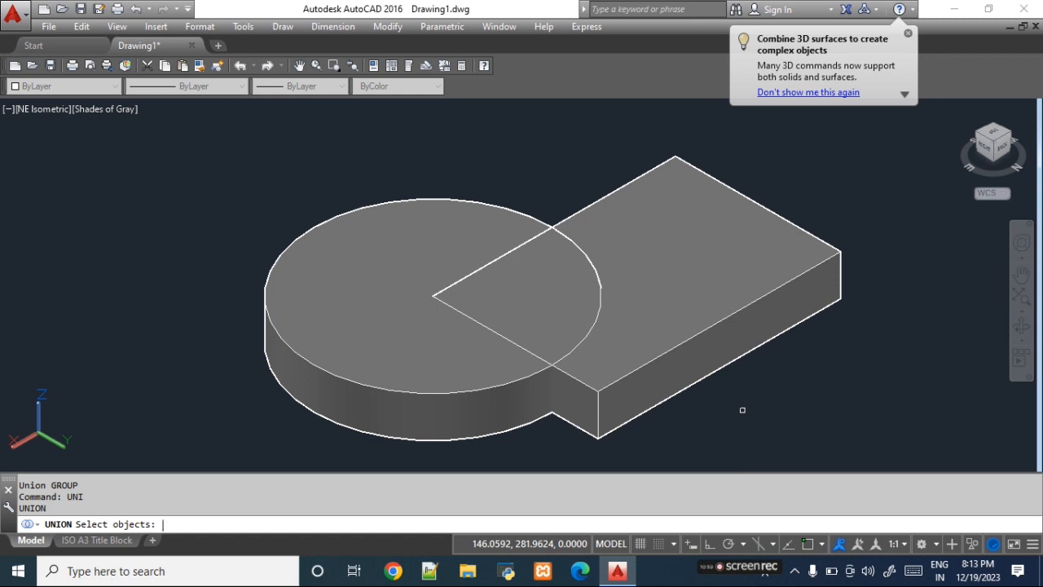
pyautogui.press('Escape')
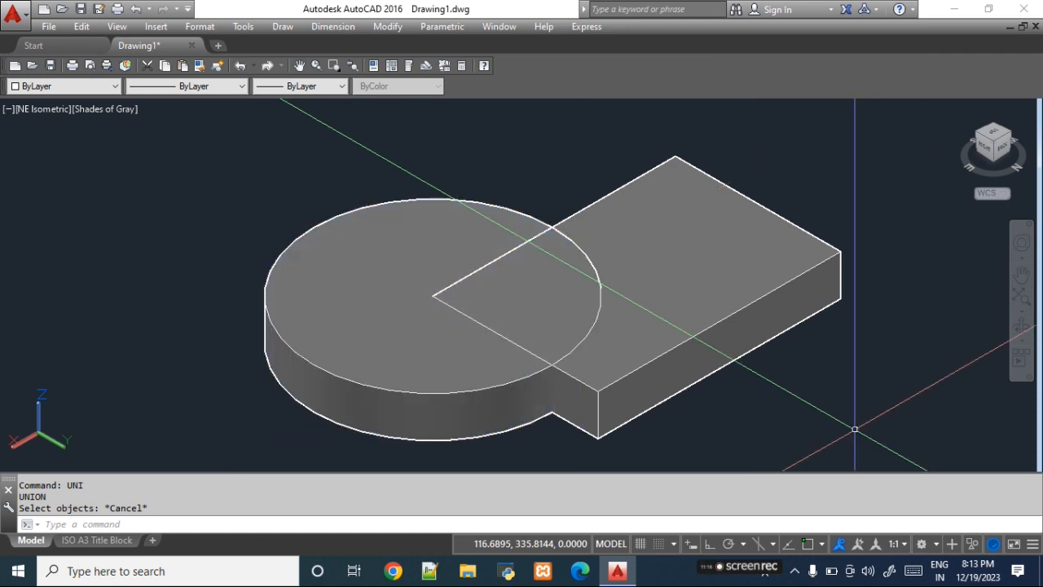
# Intersect the box and the cylinder to keep only their common volume, and undo the intersection.
pyautogui.click(388, 26)
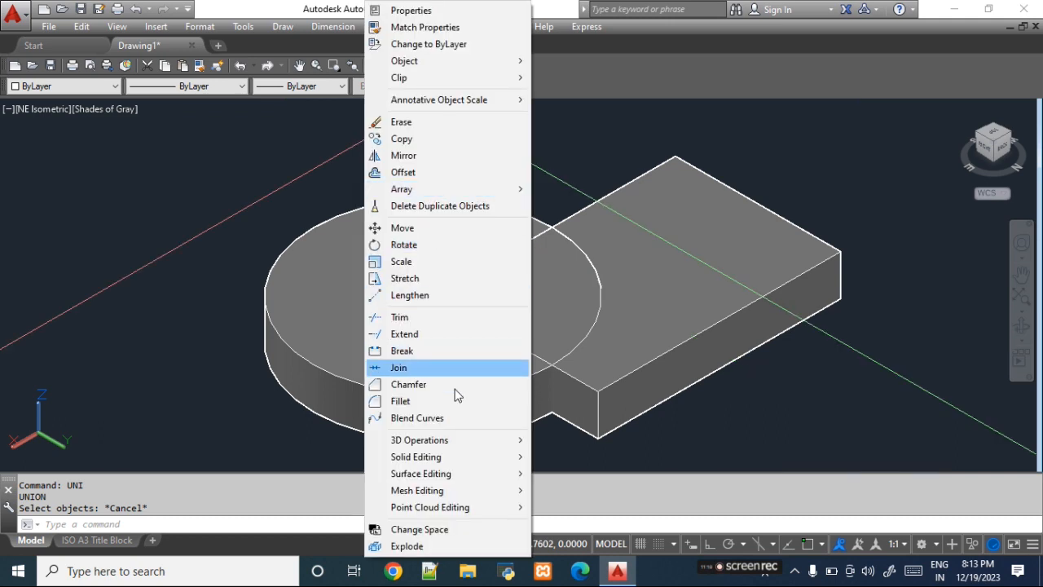
pyautogui.moveTo(461, 458)
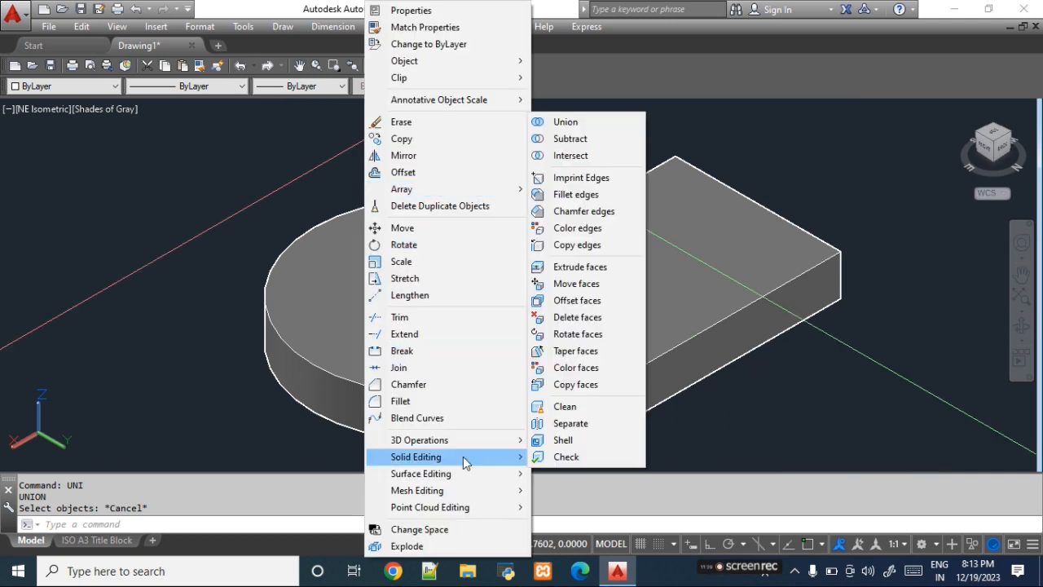
pyautogui.click(594, 158)
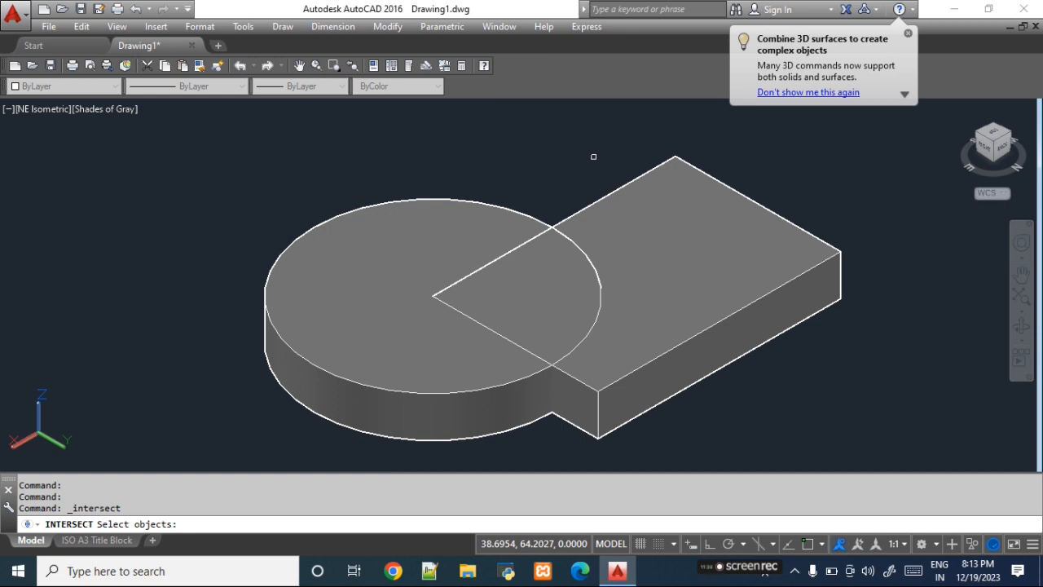
pyautogui.click(610, 200)
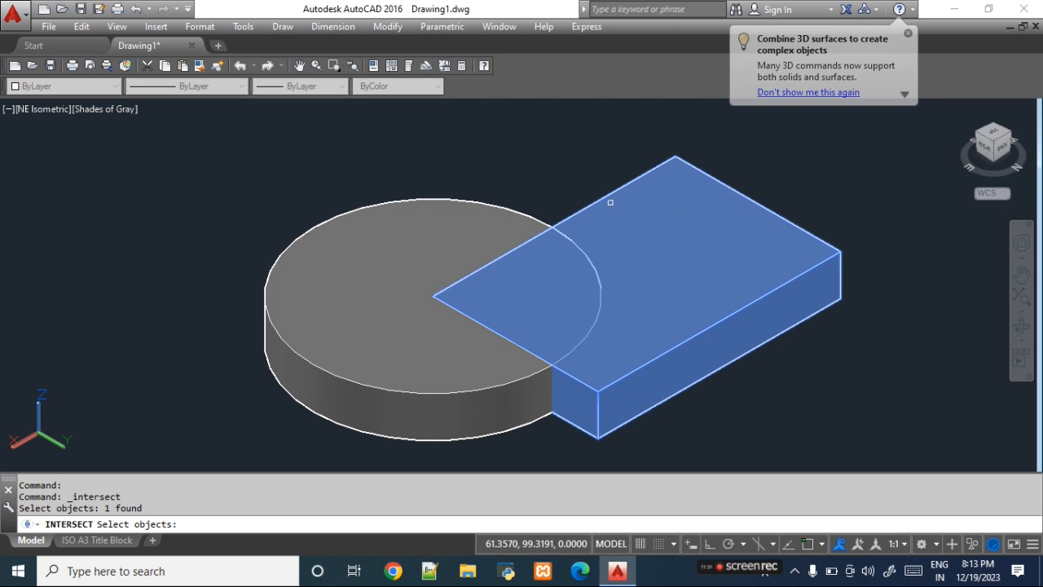
pyautogui.click(503, 229)
pyautogui.press('Return')
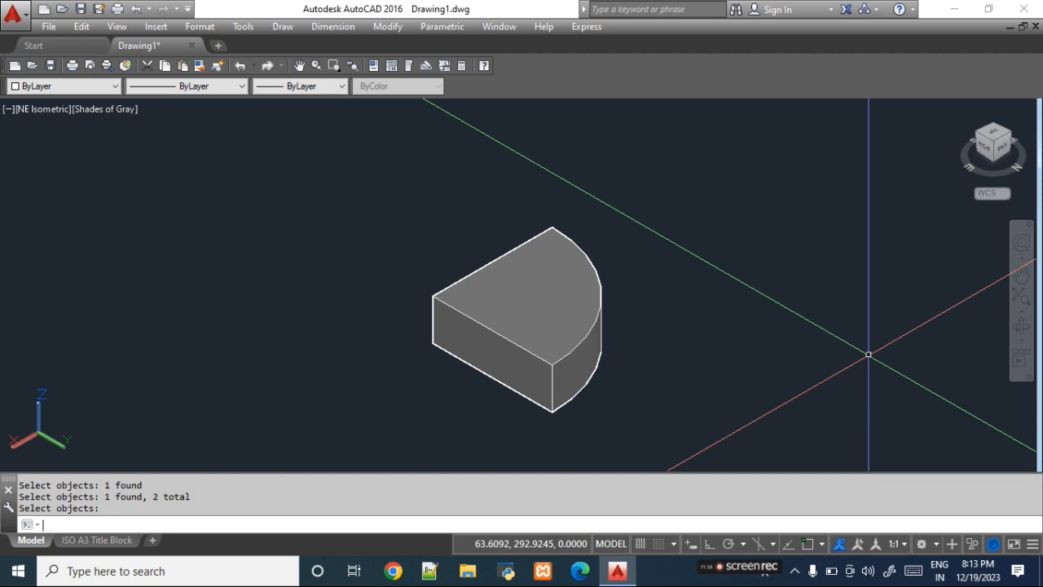
pyautogui.write('u')
pyautogui.press('Return')
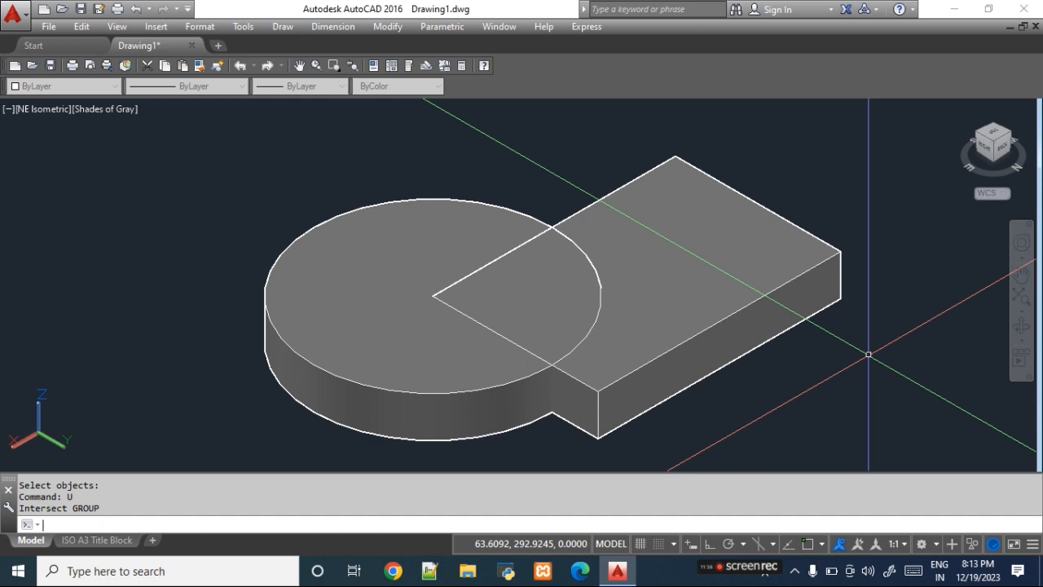
# Erase the cylinder on its own and undo the erasure.
pyautogui.write('In')
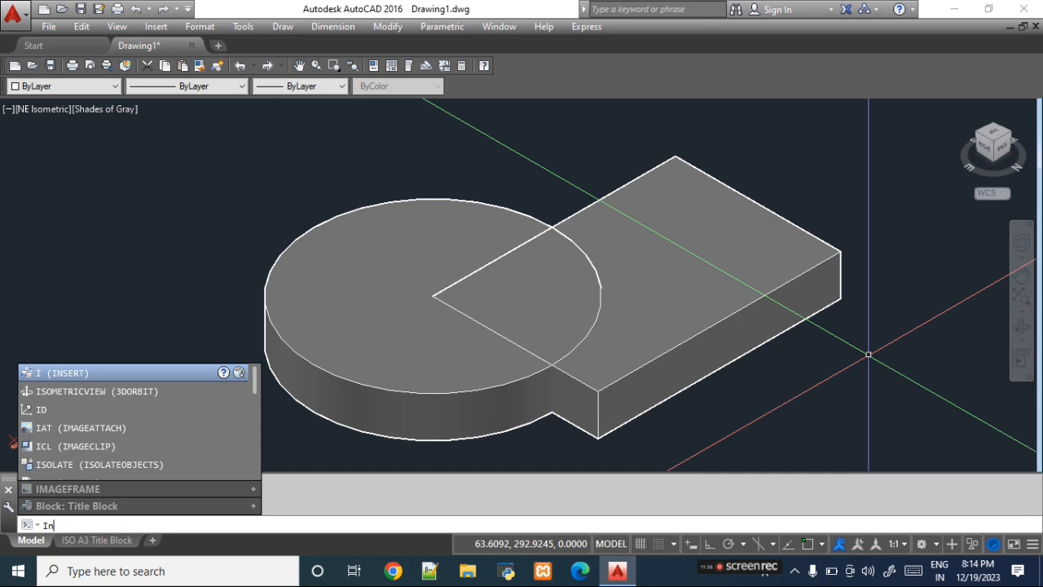
pyautogui.press('Escape')
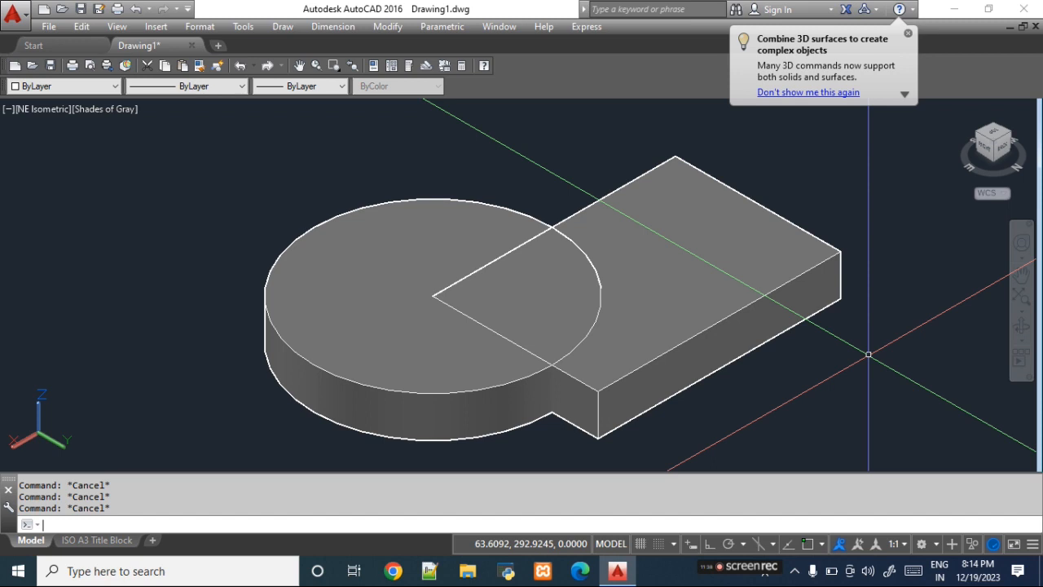
pyautogui.click(328, 403)
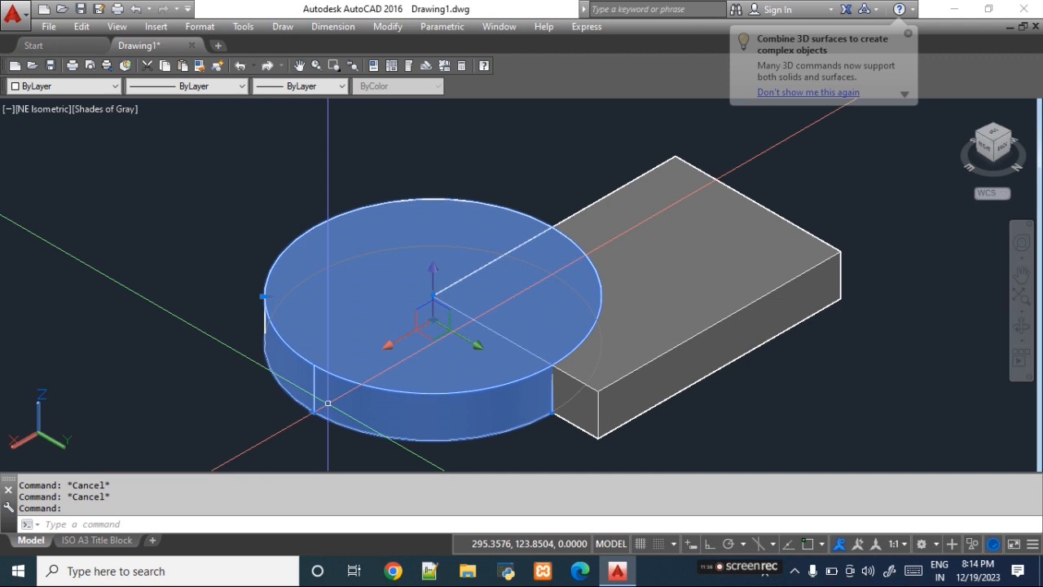
pyautogui.press('Delete')
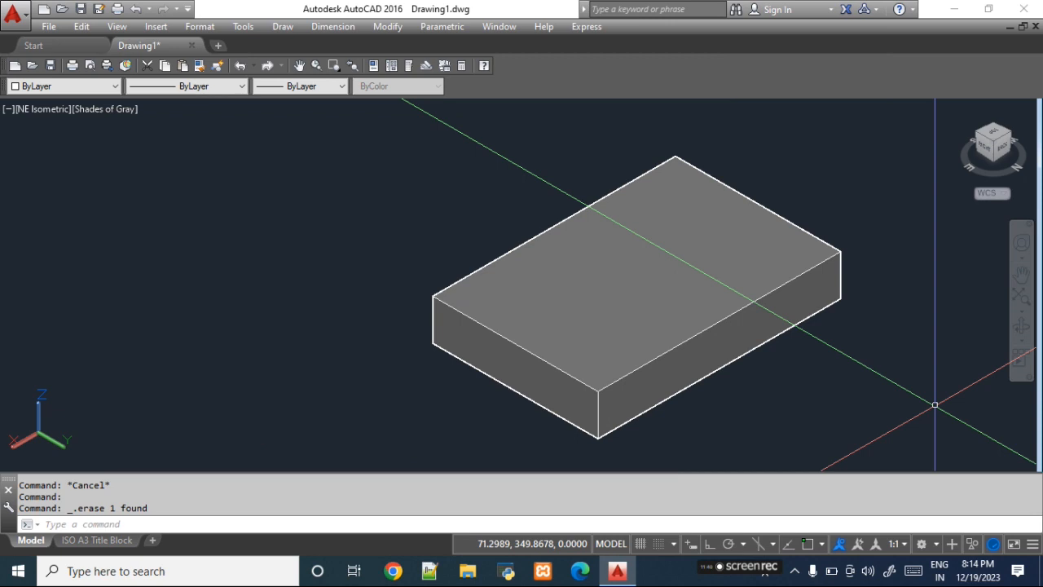
pyautogui.write('u')
pyautogui.press('Return')
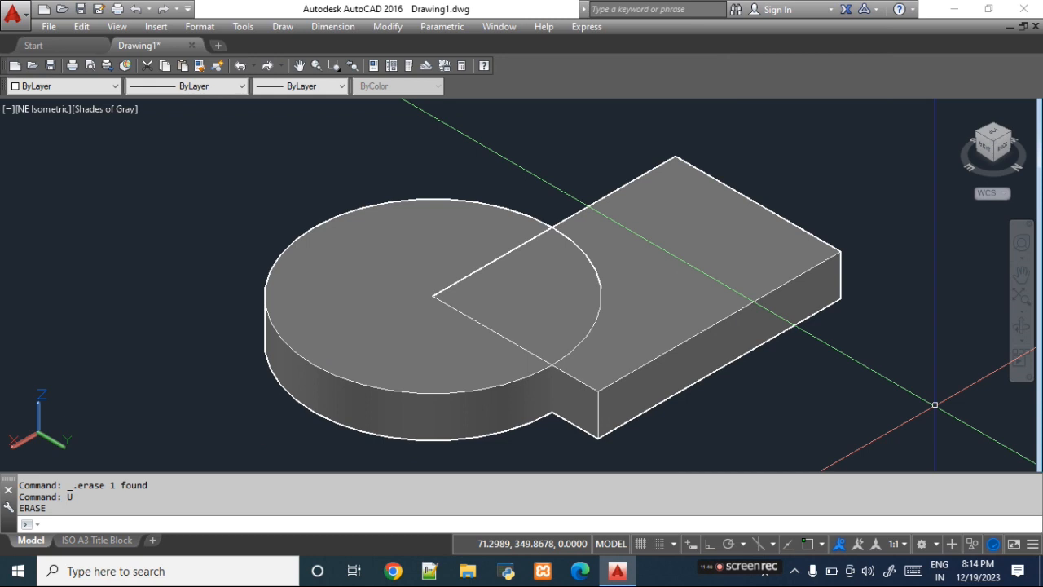
# Subtract the cylinder from the box with the Subtract solid-editing command.
pyautogui.click(369, 407)
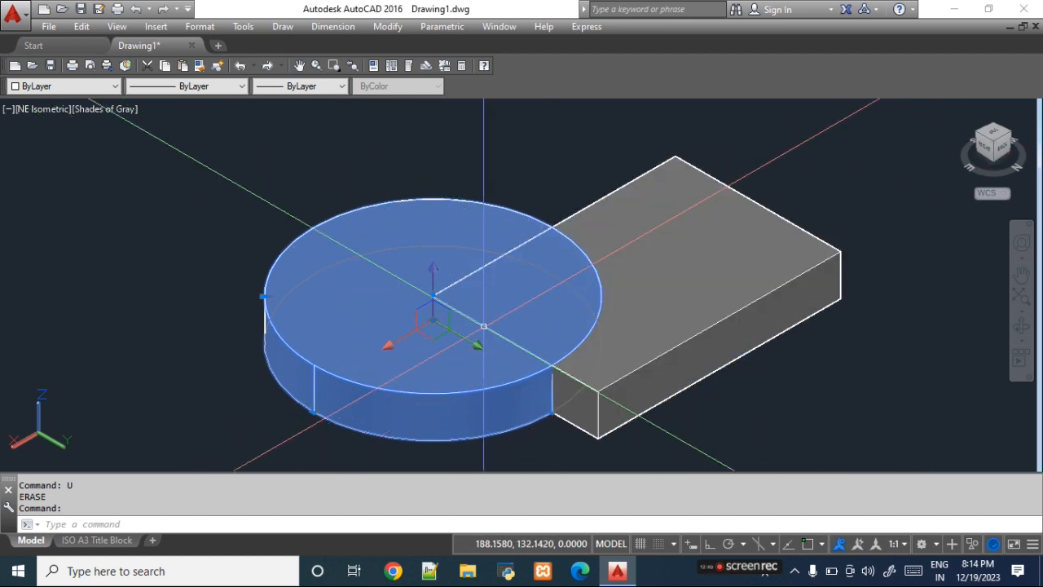
pyautogui.click(390, 27)
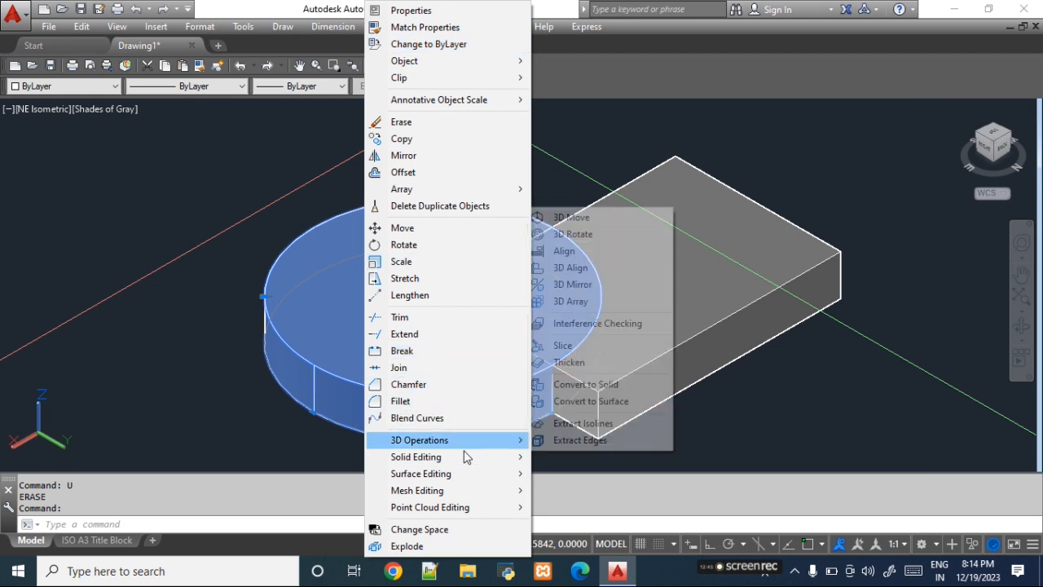
pyautogui.moveTo(467, 457)
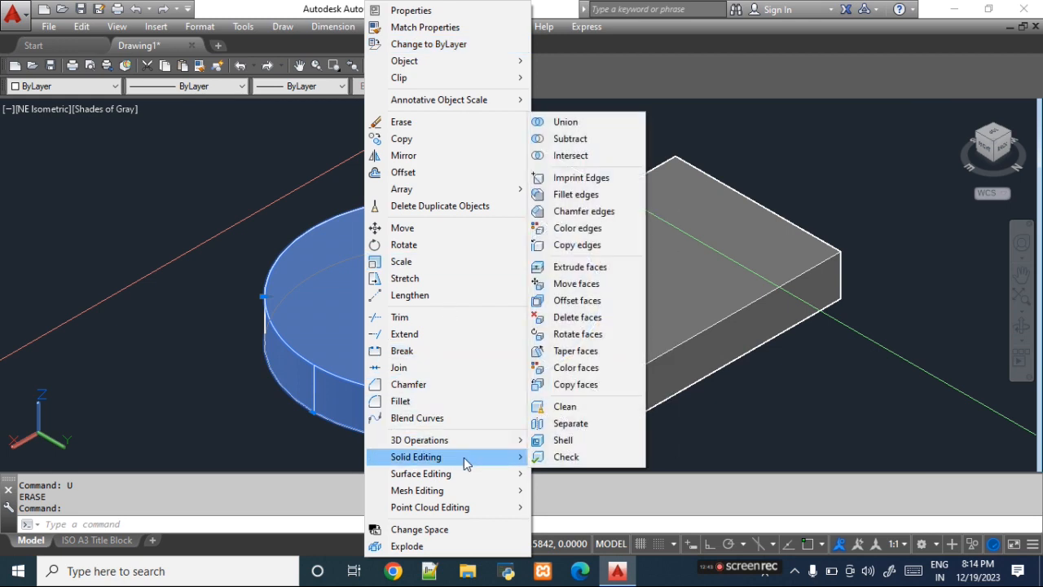
pyautogui.click(592, 138)
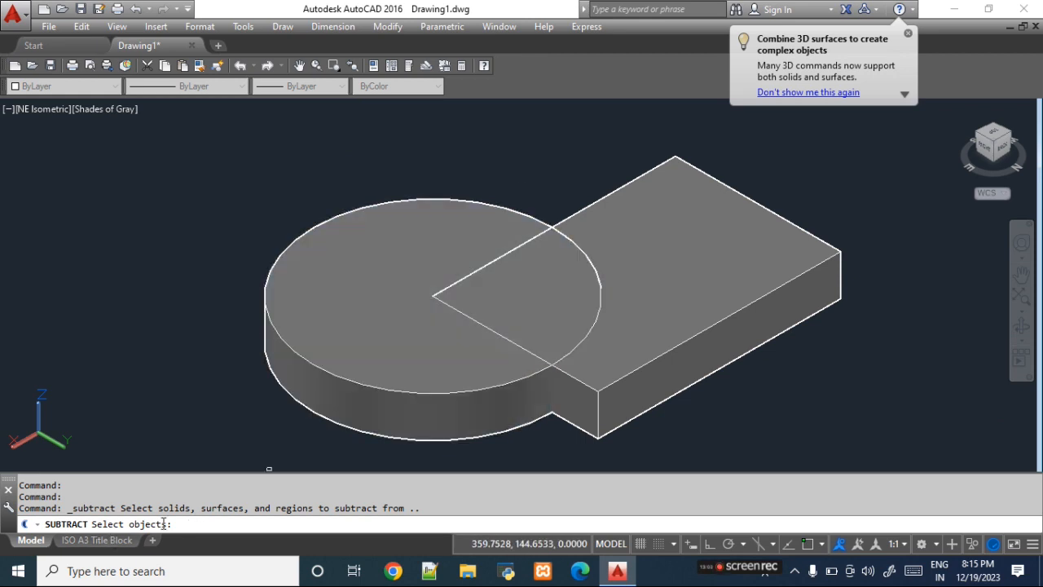
pyautogui.moveTo(122, 507); pyautogui.dragTo(426, 510)
pyautogui.click(342, 507)
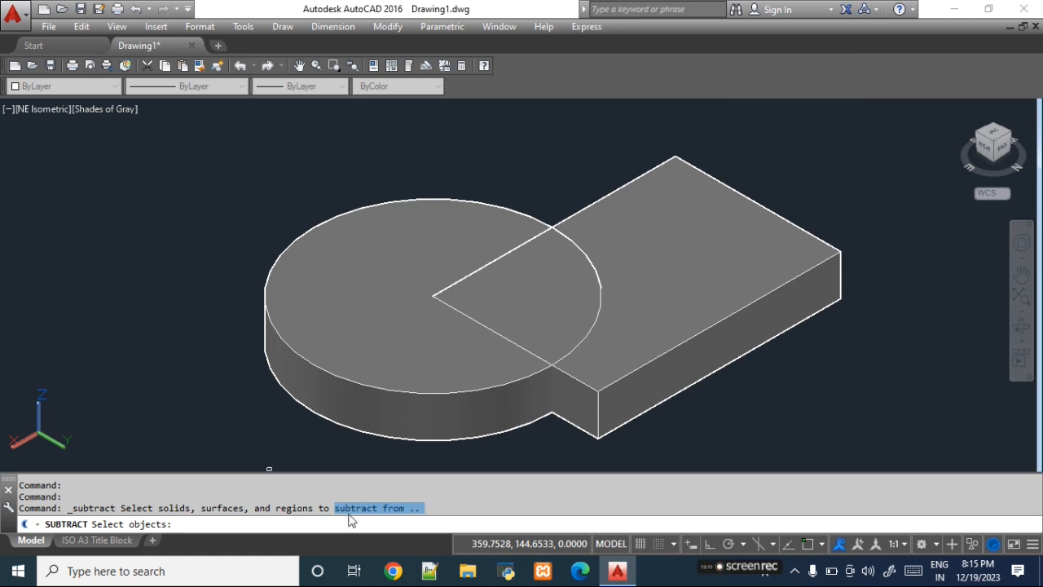
pyautogui.click(429, 508)
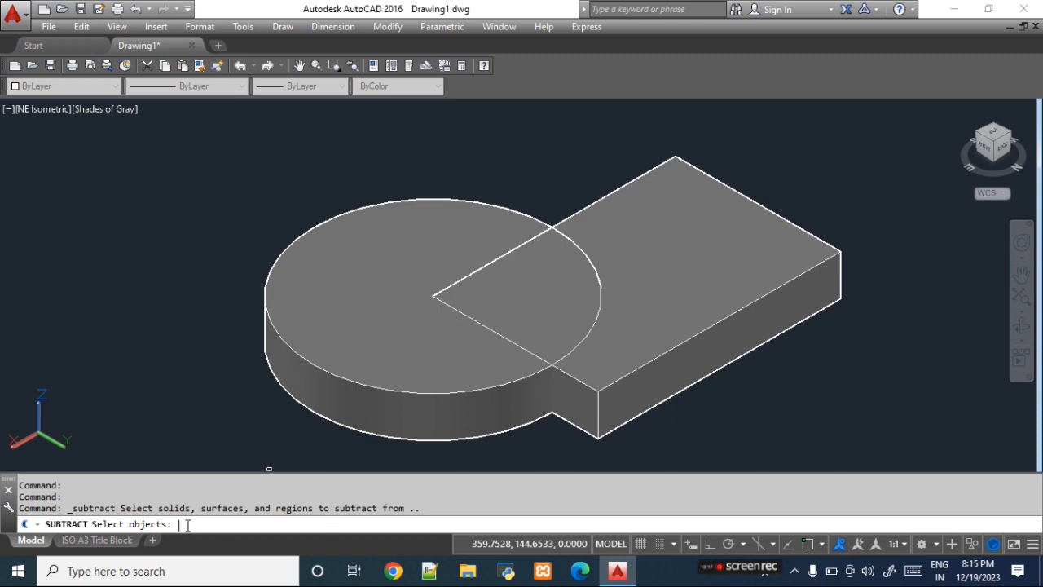
pyautogui.click(640, 406)
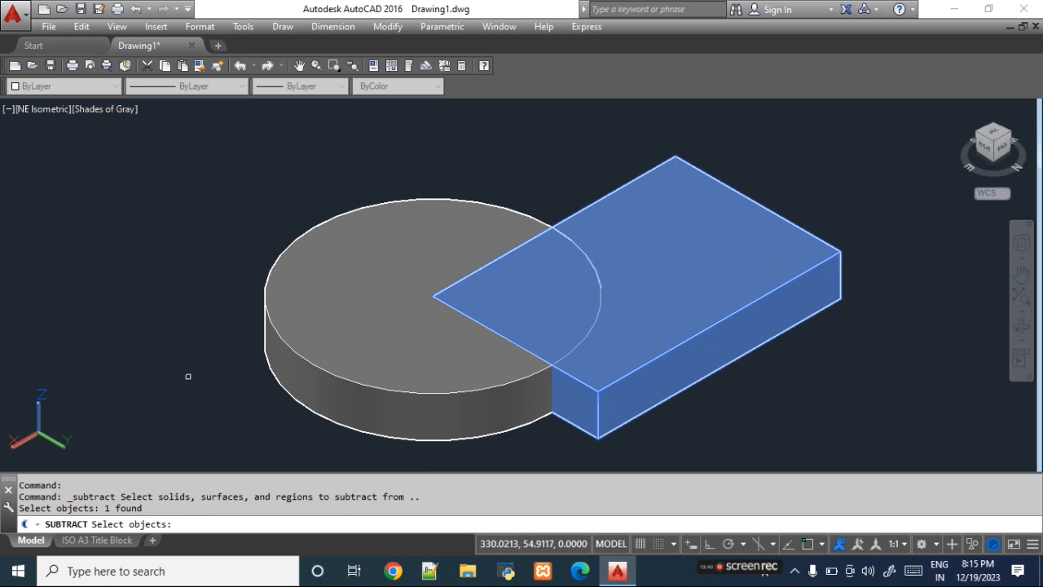
pyautogui.press('Return')
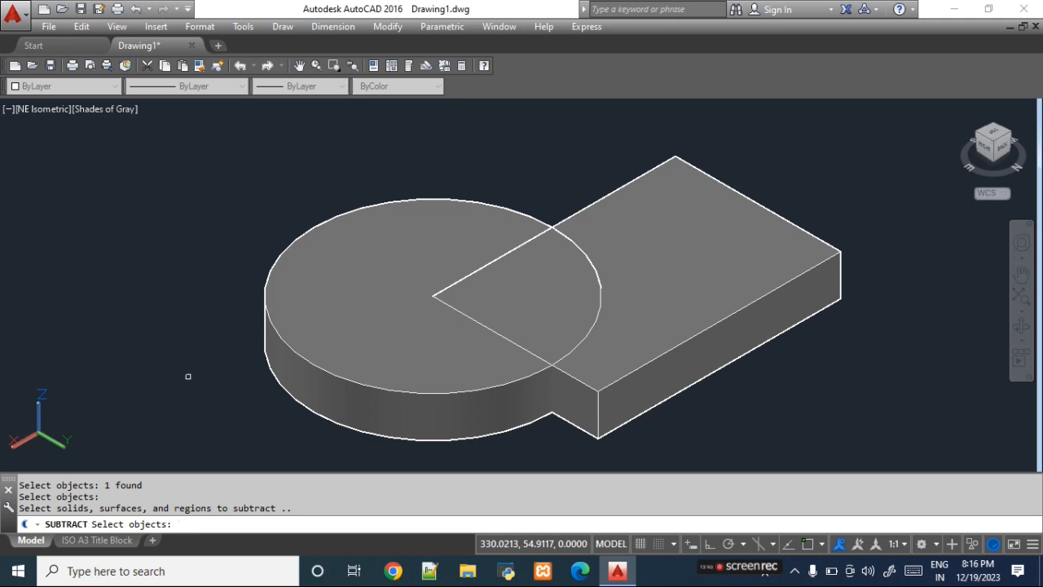
pyautogui.click(304, 395)
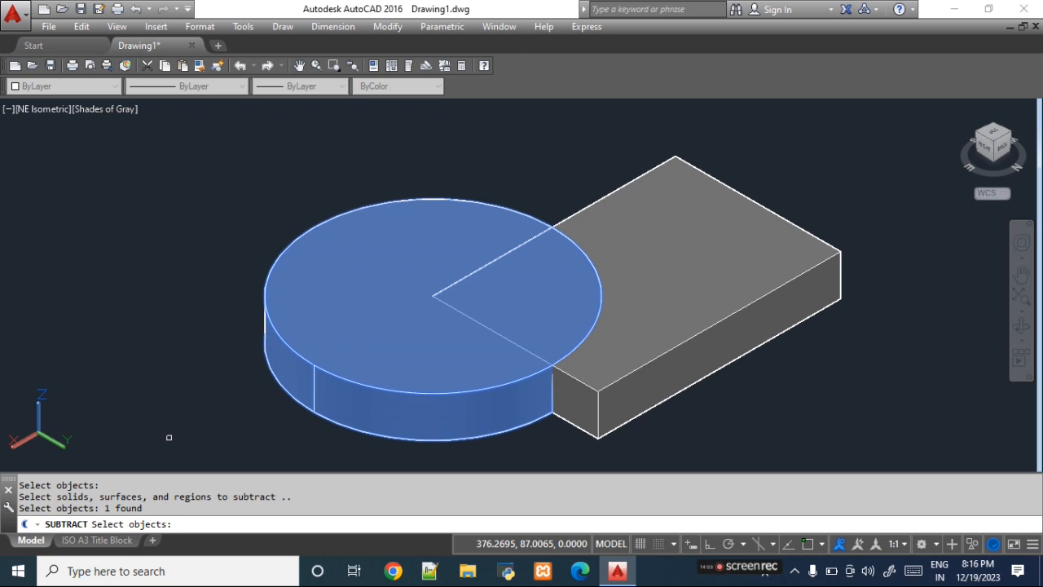
pyautogui.press('Return')
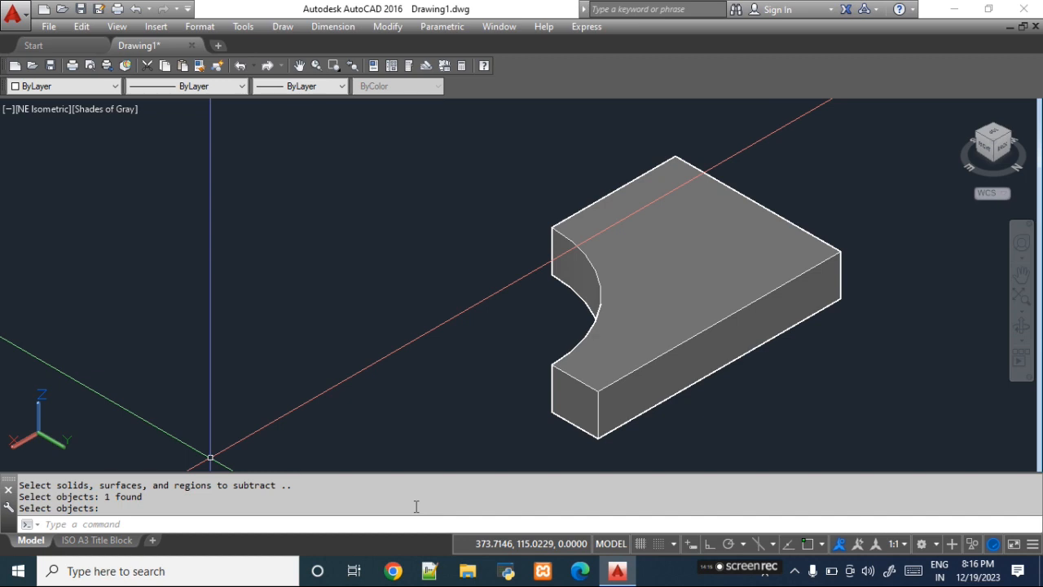
# Erase the box with the curved cutout to clear the drawing area.
pyautogui.click(649, 443)
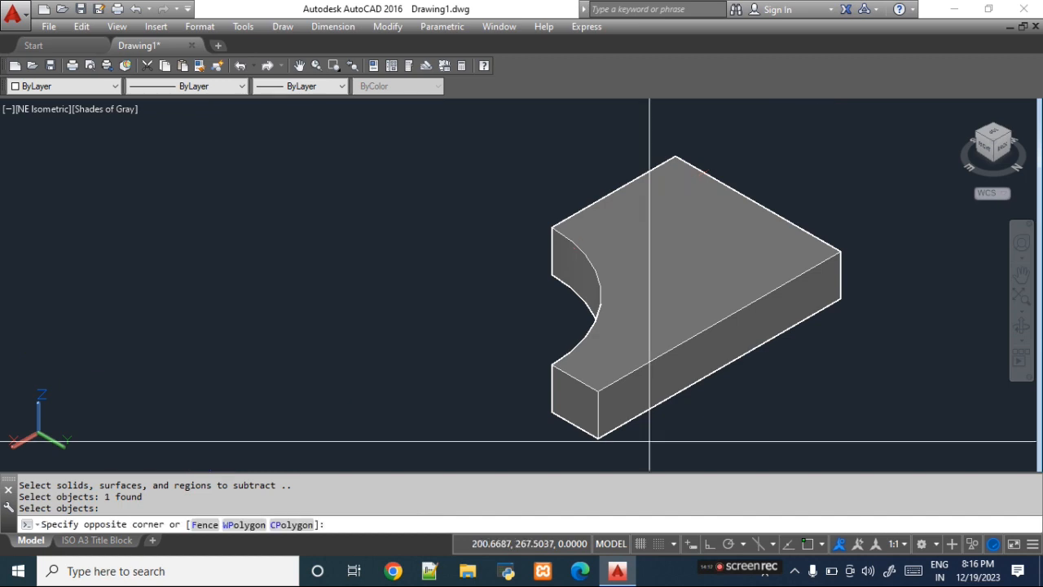
pyautogui.click(510, 294)
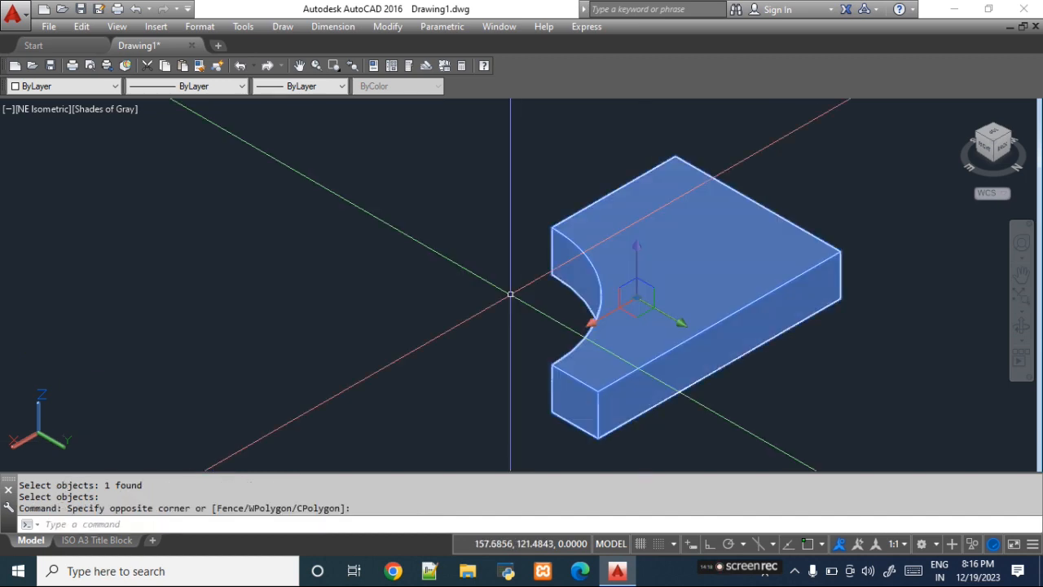
pyautogui.press('Delete')
# Draw a rectangle in the empty drawing area and a smaller circle near its middle.
pyautogui.write('rec')
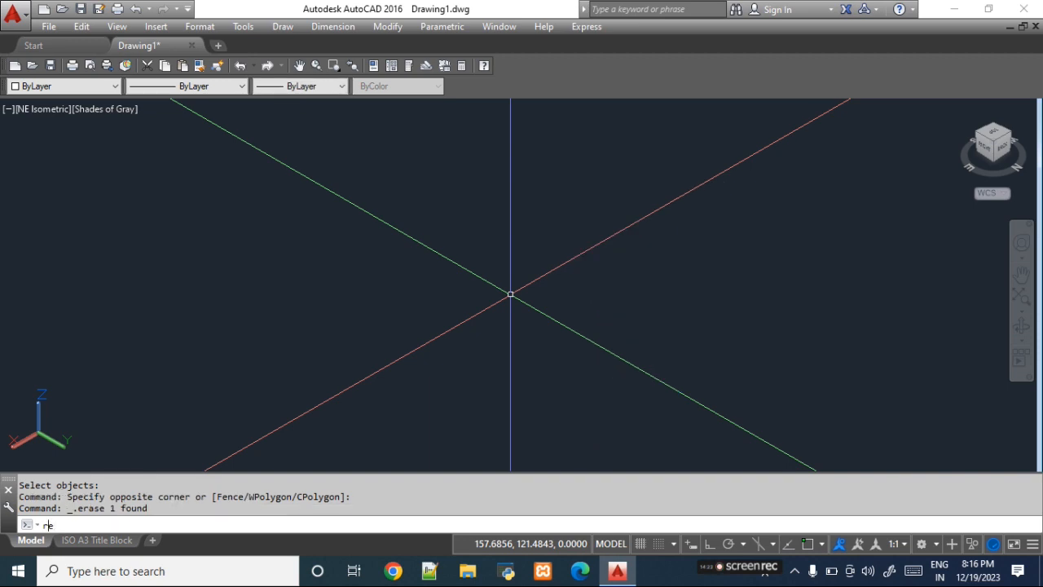
pyautogui.press('Return')
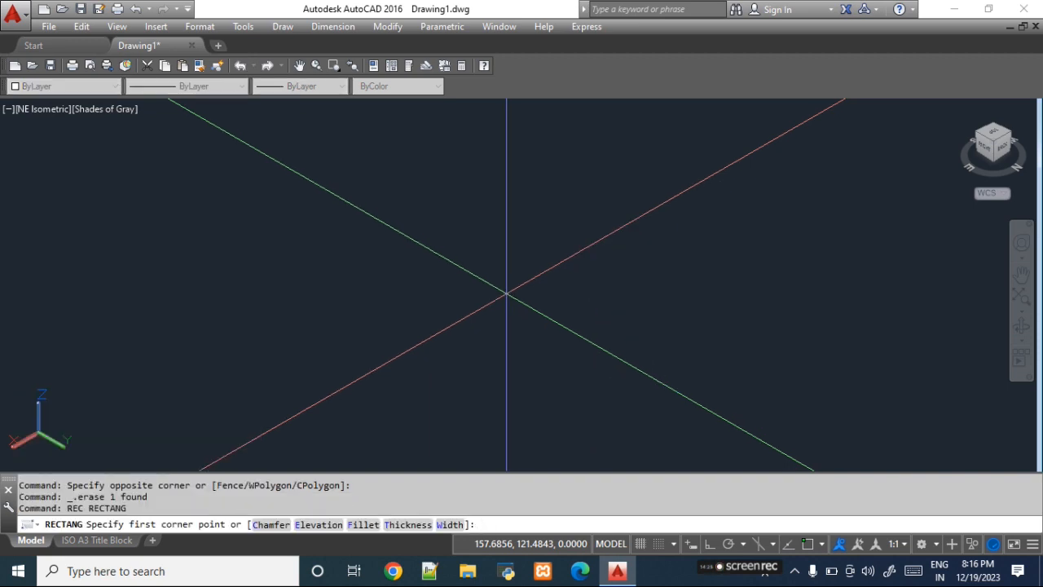
pyautogui.click(406, 372)
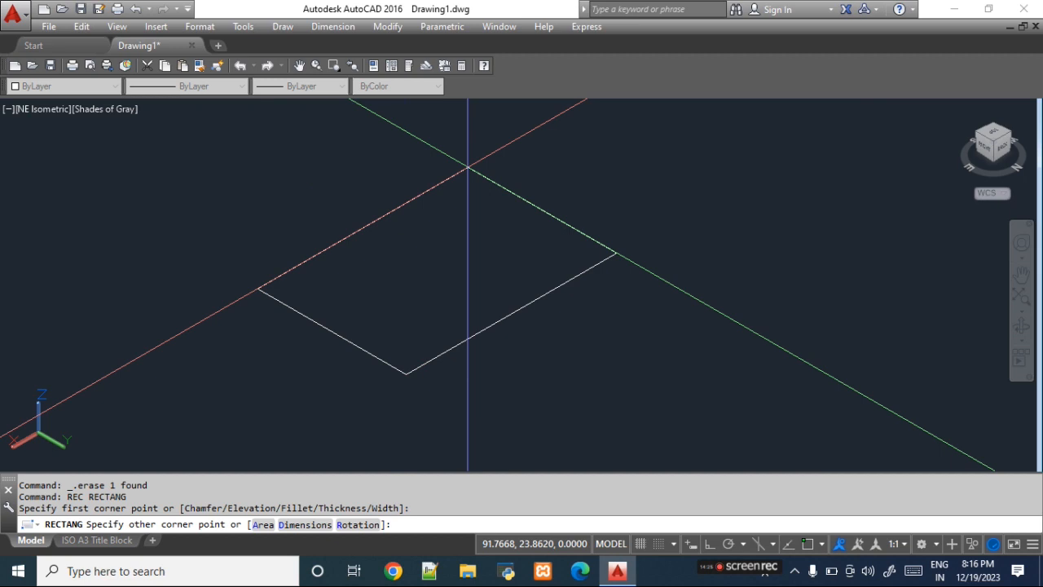
pyautogui.click(468, 168)
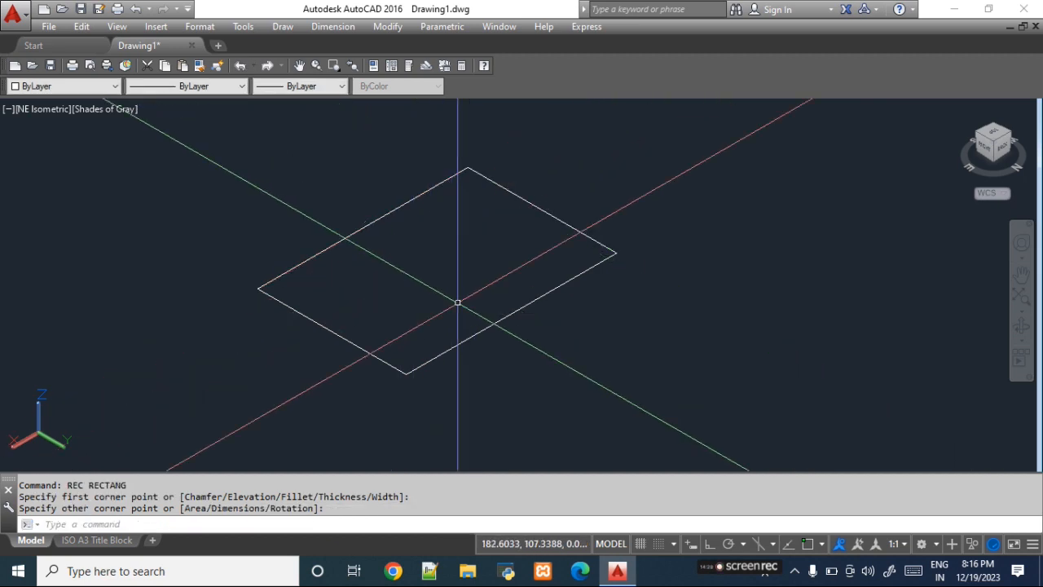
pyautogui.write('c')
pyautogui.press('Return')
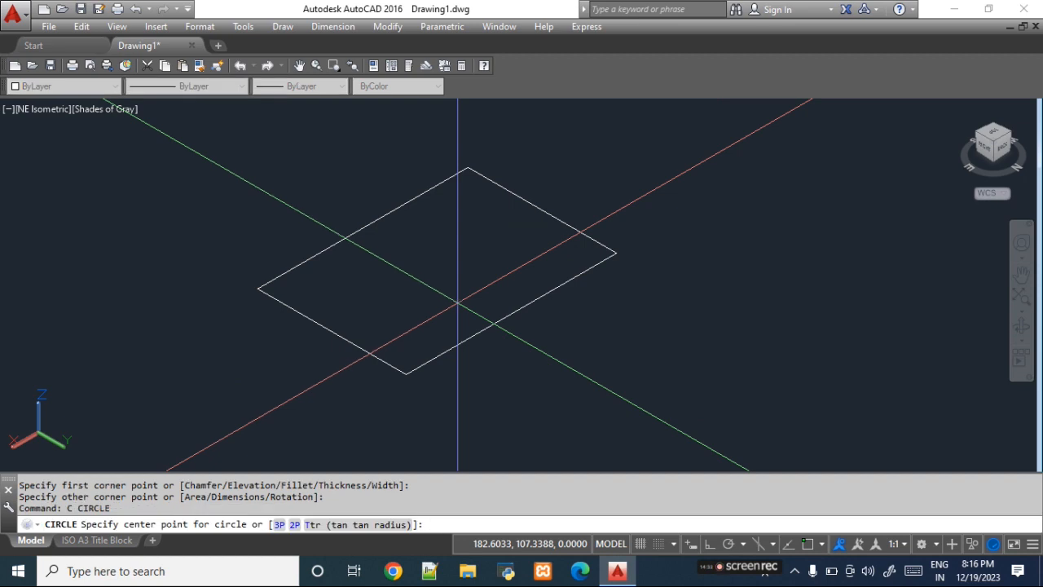
pyautogui.click(441, 268)
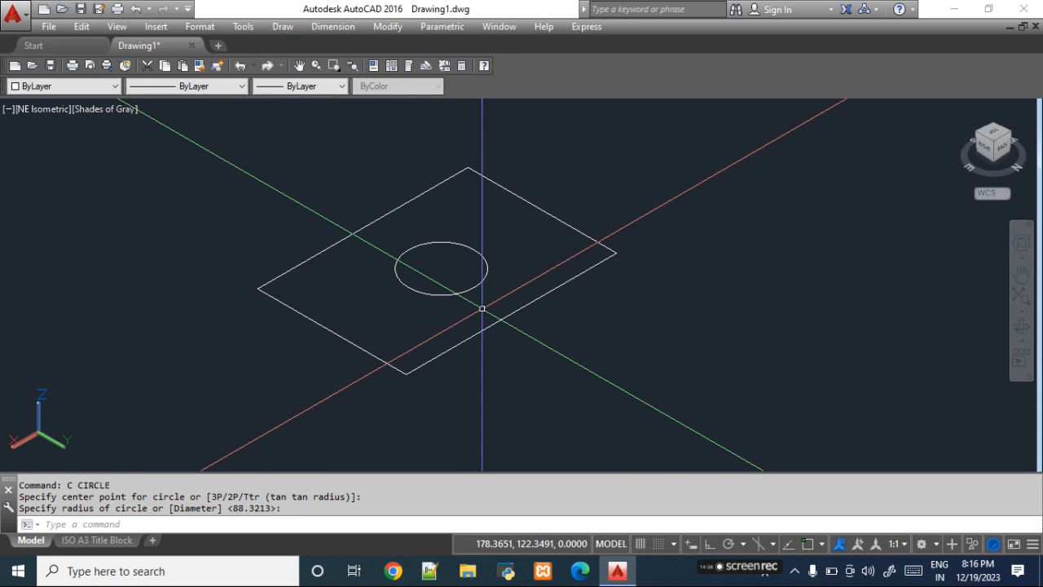
# Extrude the rectangle and the circle inside it together as solids to a height of 30.
pyautogui.click(283, 26)
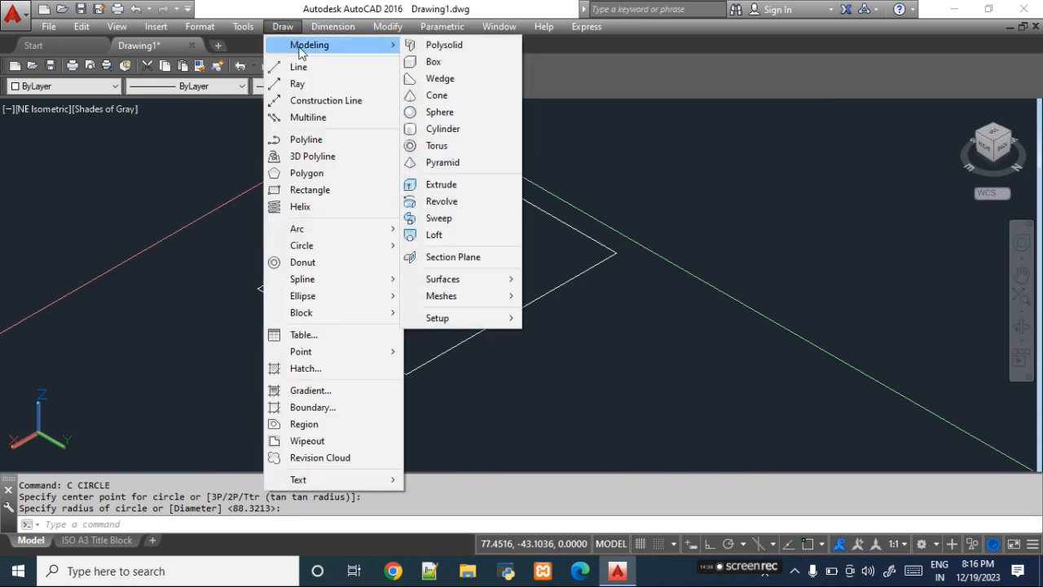
pyautogui.moveTo(350, 46)
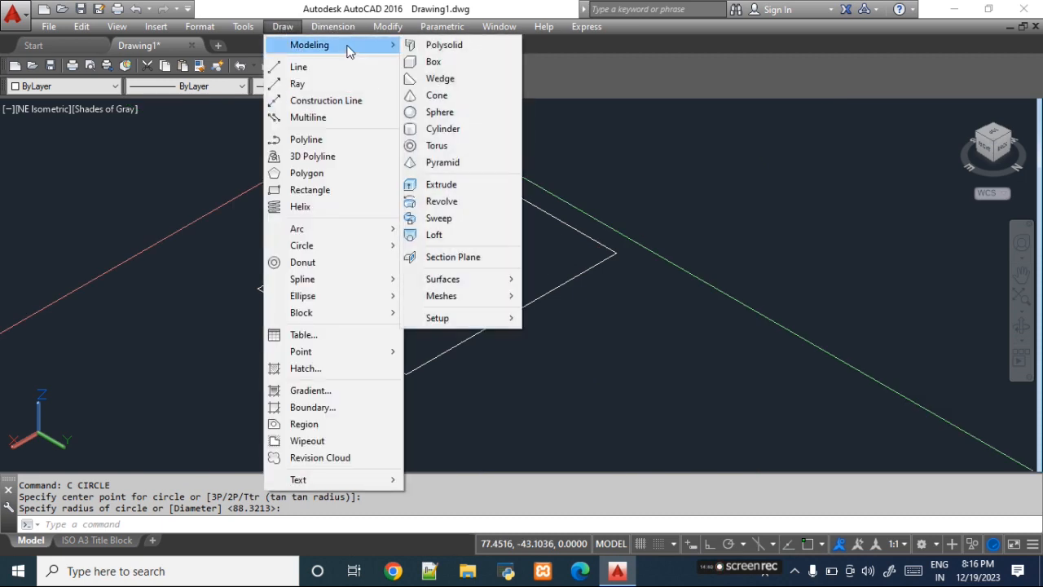
pyautogui.click(440, 184)
pyautogui.click(508, 350)
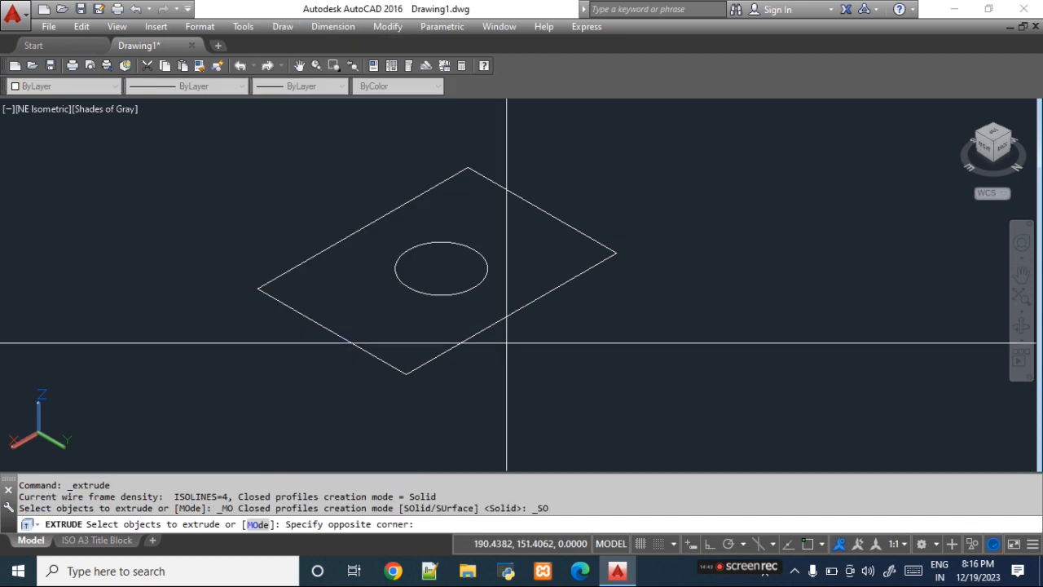
pyautogui.click(444, 272)
pyautogui.rightClick(522, 355)
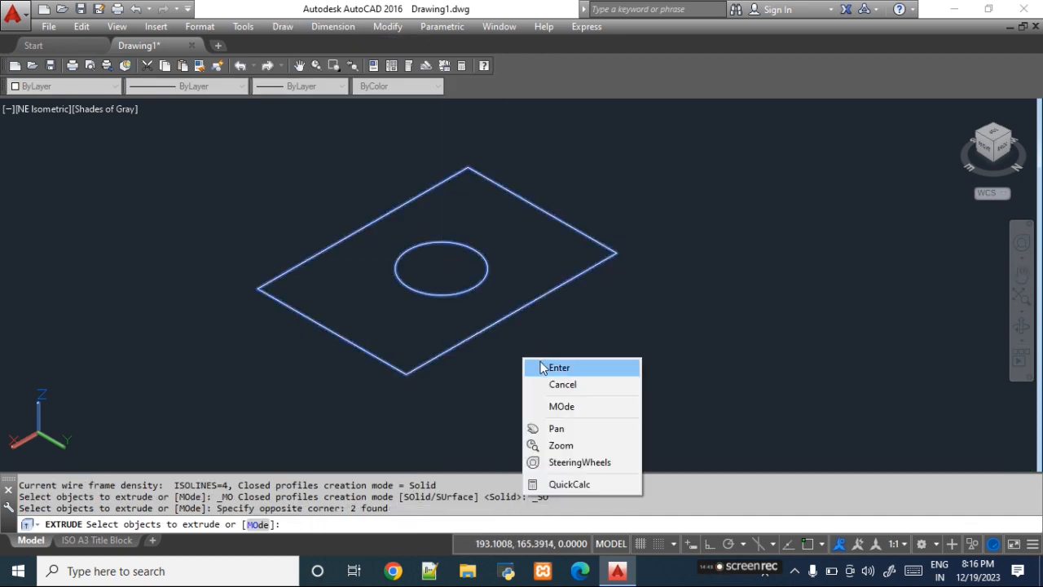
pyautogui.click(541, 365)
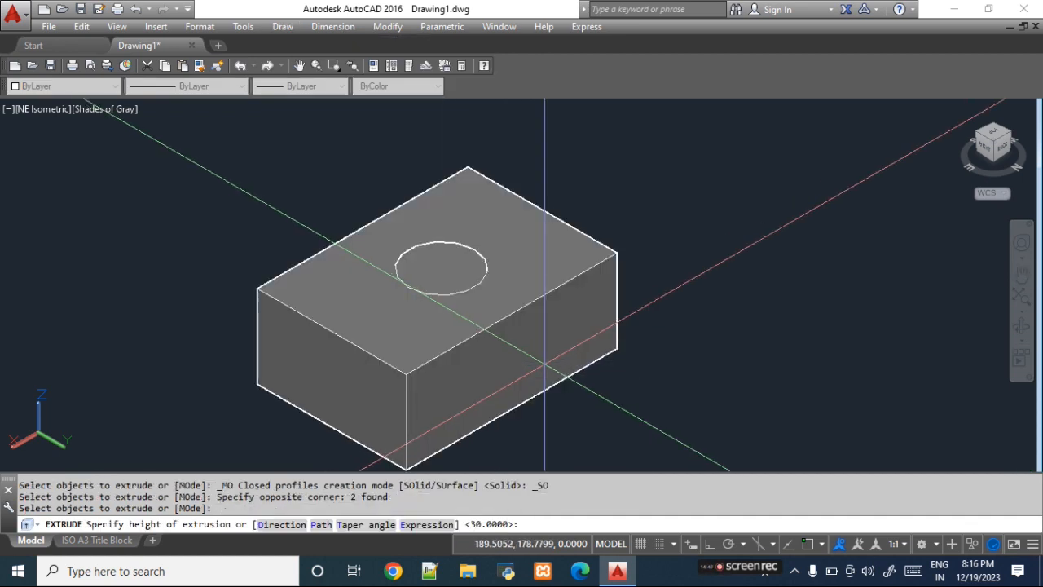
pyautogui.press('Return')
pyautogui.scroll(2, 545, 364)
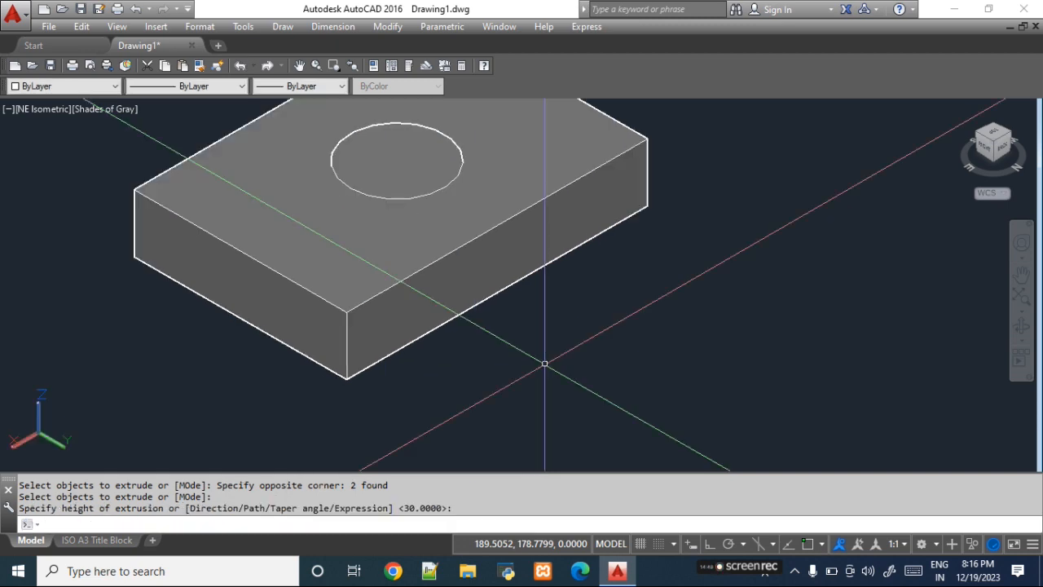
# Subtract the inner cylinder from the rectangular block with the Subtract command to cut a round hole through it.
pyautogui.scroll(-4, 544, 363)
pyautogui.scroll(1, 530, 218)
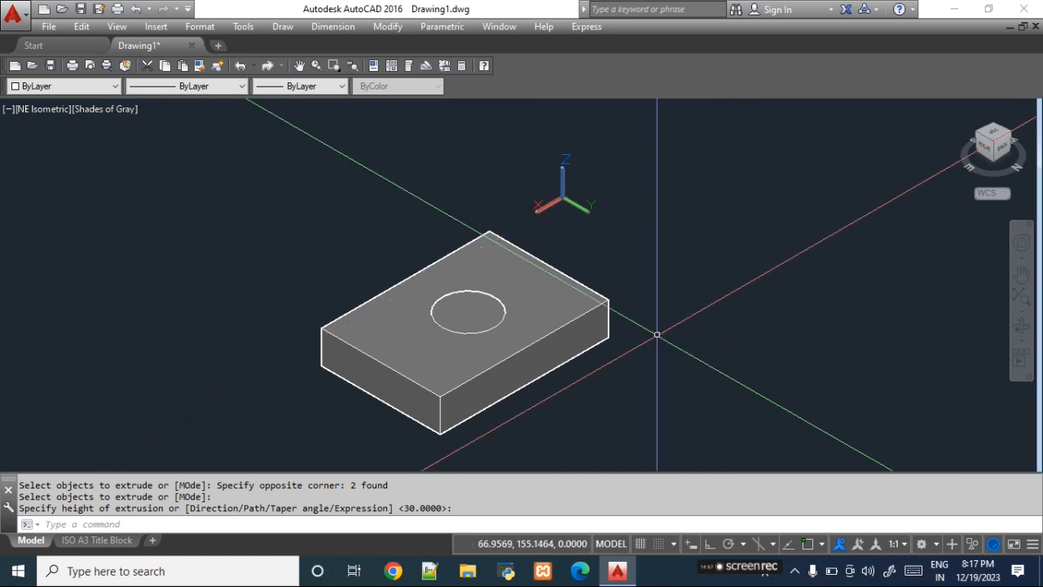
pyautogui.write('SU')
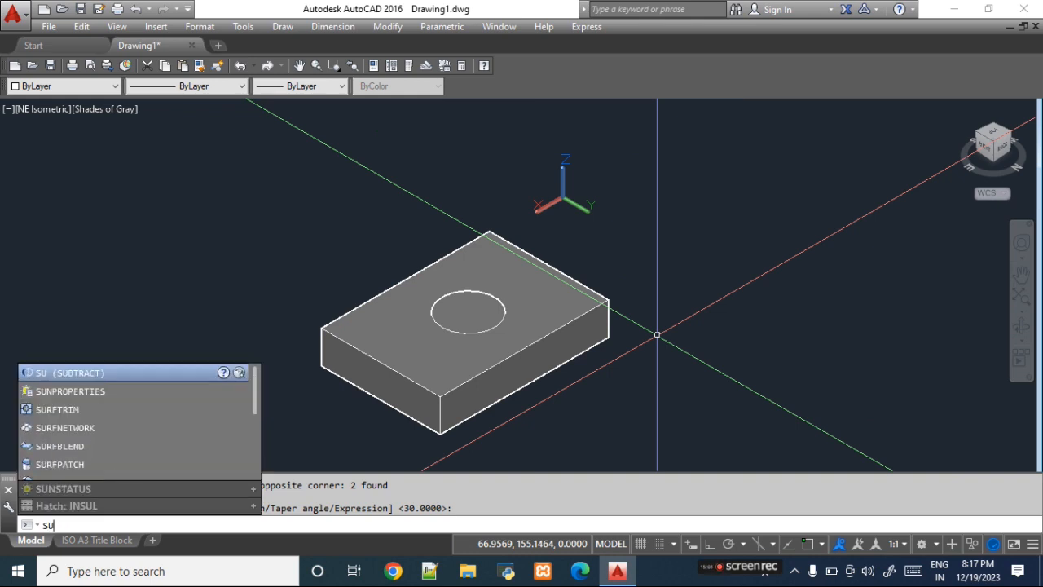
pyautogui.press('Return')
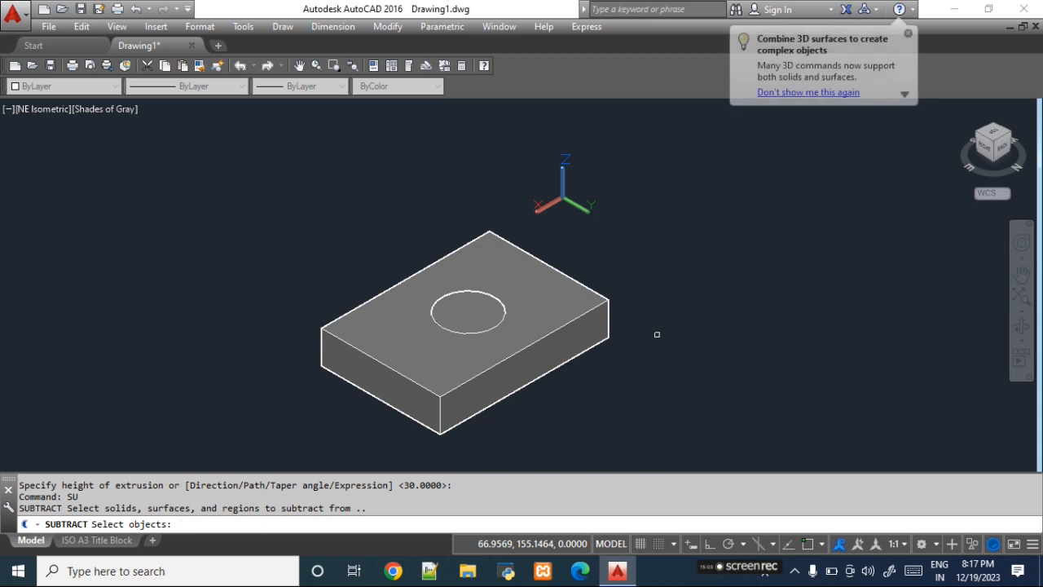
pyautogui.click(540, 367)
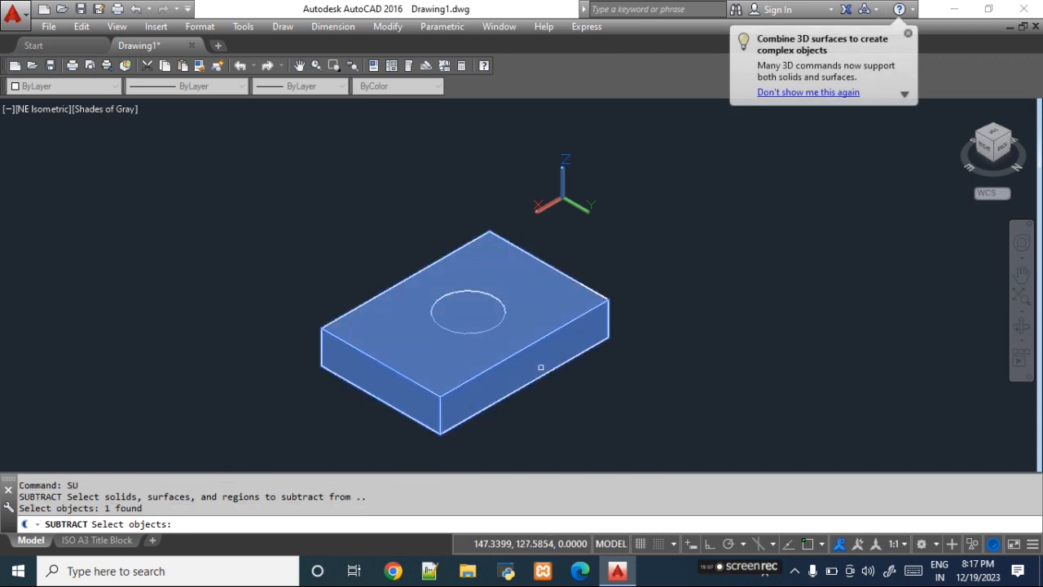
pyautogui.press('Return')
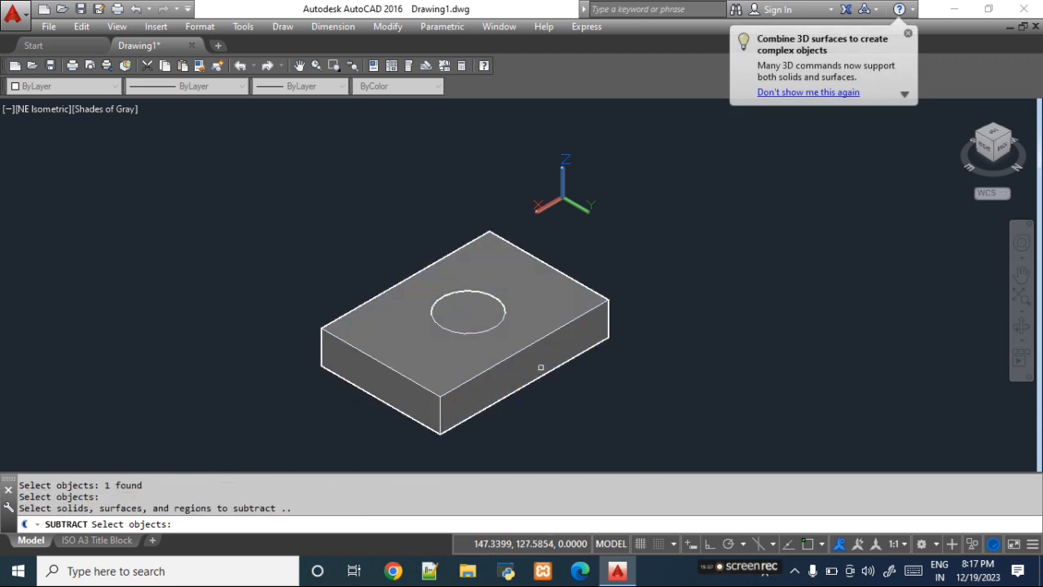
pyautogui.click(499, 321)
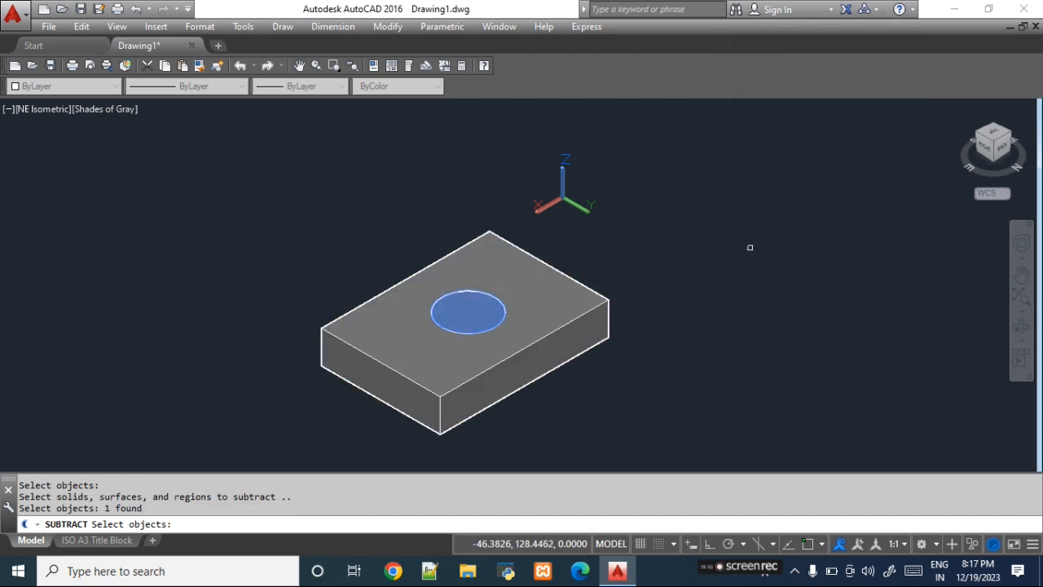
pyautogui.press('Return')
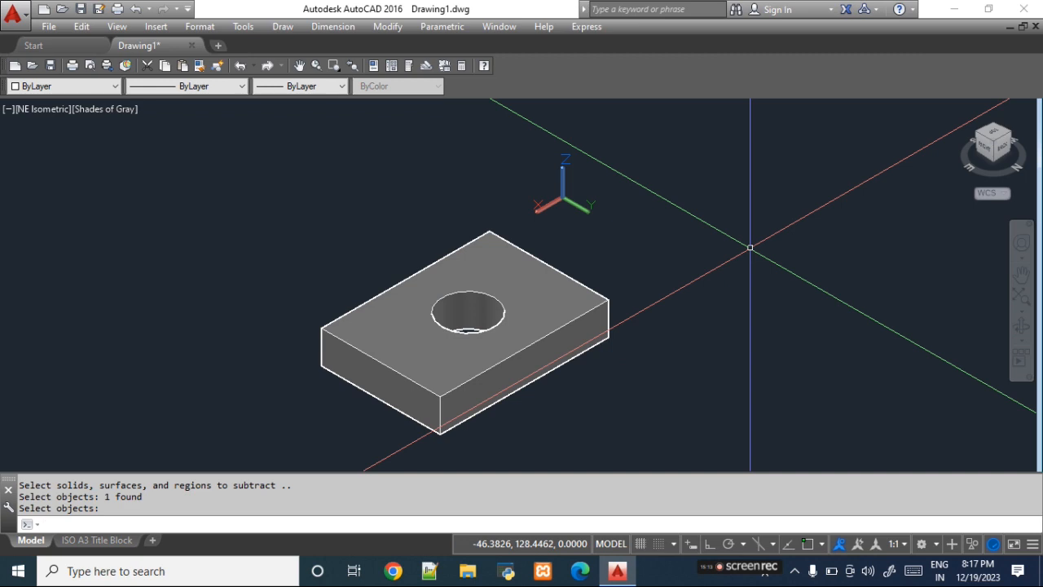
# Examine the hole through the block from another angle with Free Orbit, and undo the orbit to restore the isometric view.
pyautogui.click(116, 26)
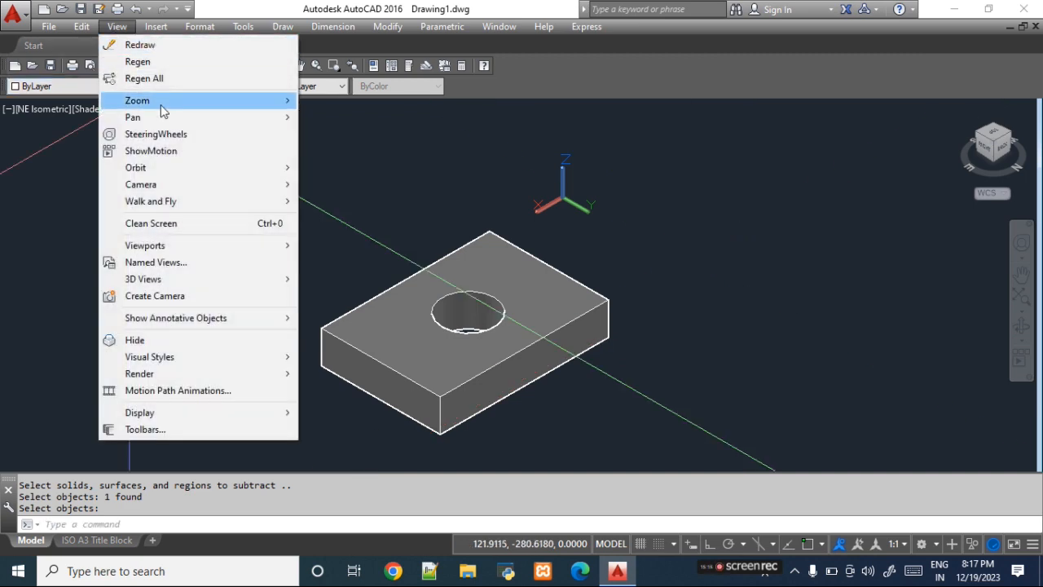
pyautogui.moveTo(181, 167)
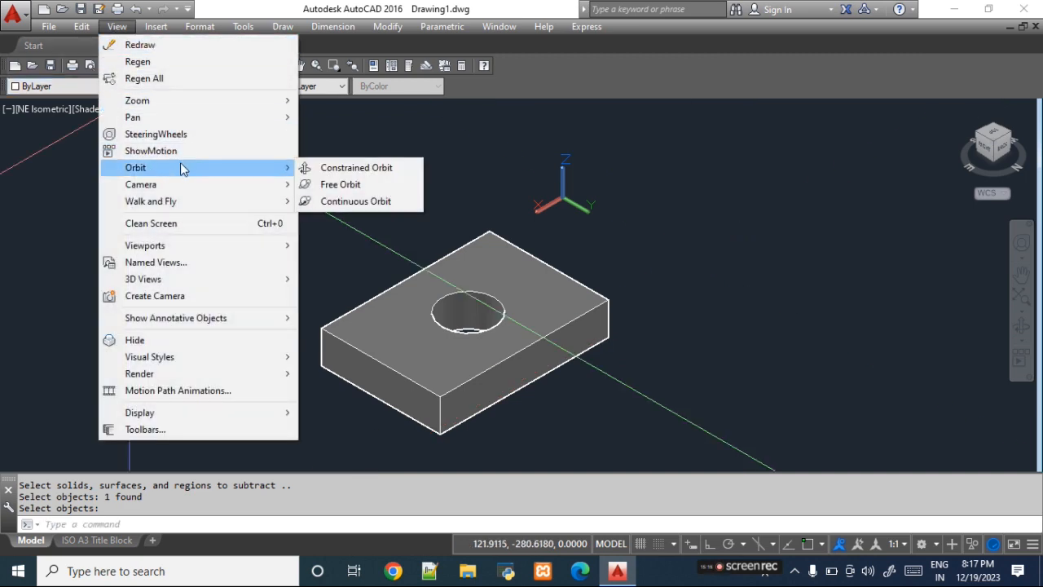
pyautogui.click(341, 186)
pyautogui.moveTo(464, 290); pyautogui.dragTo(589, 286)
pyautogui.rightClick(599, 283)
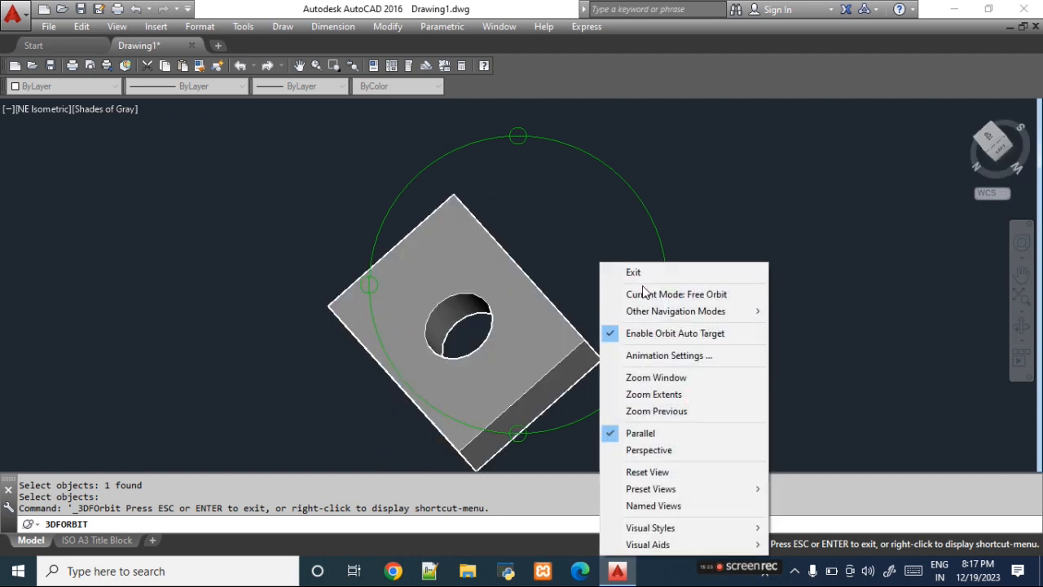
pyautogui.click(624, 272)
pyautogui.write('u')
pyautogui.press('Return')
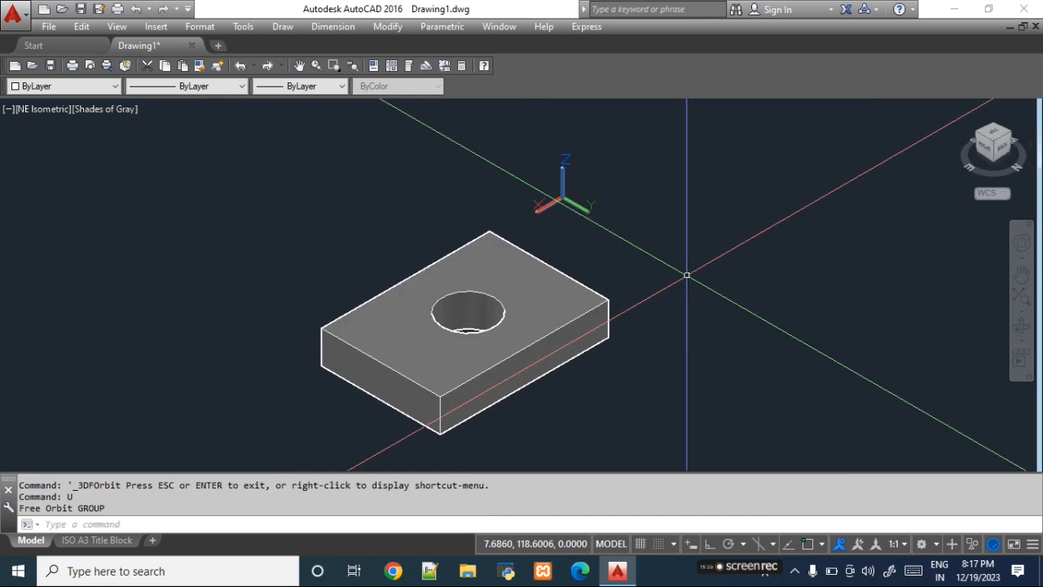